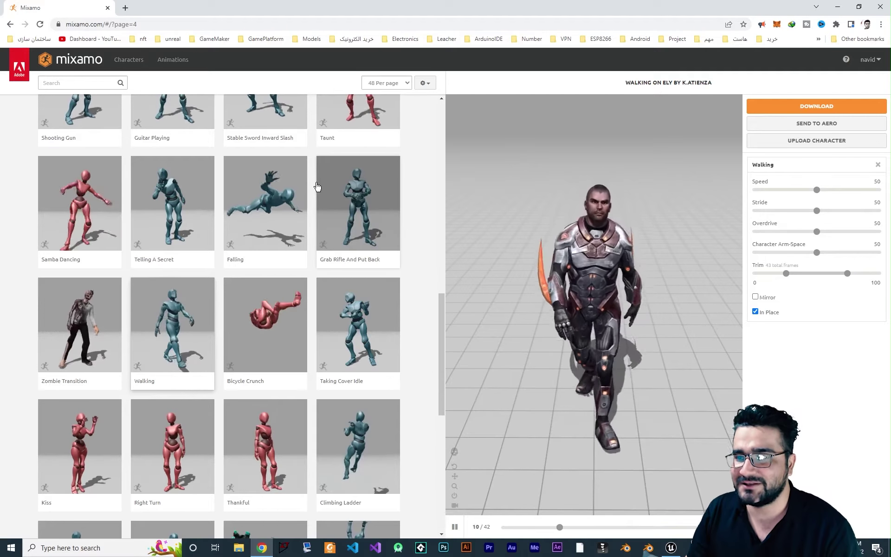
scroll(408, 221, up, 10)
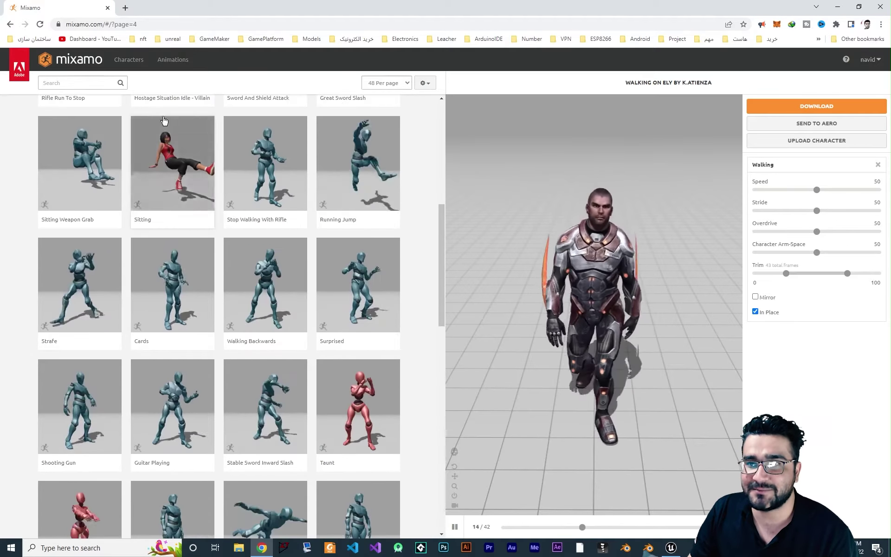
scroll(304, 224, up, 3)
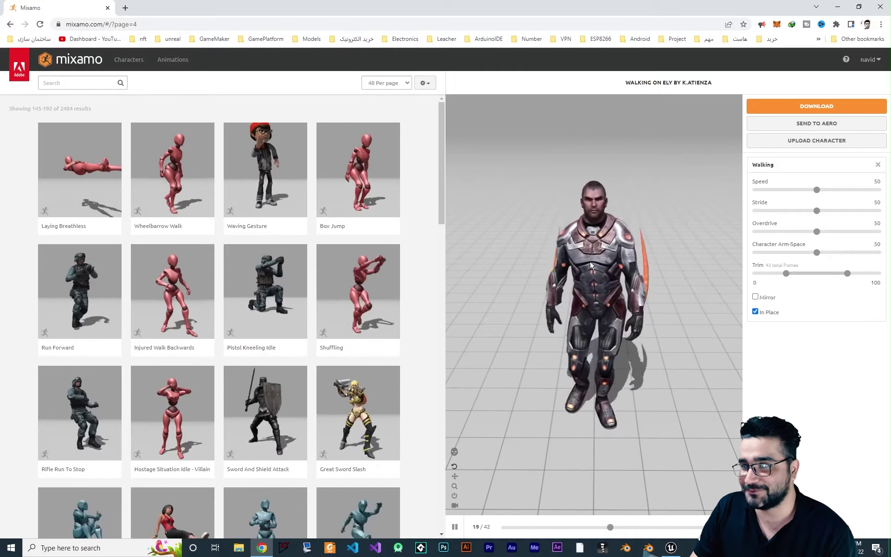
scroll(399, 357, down, 5)
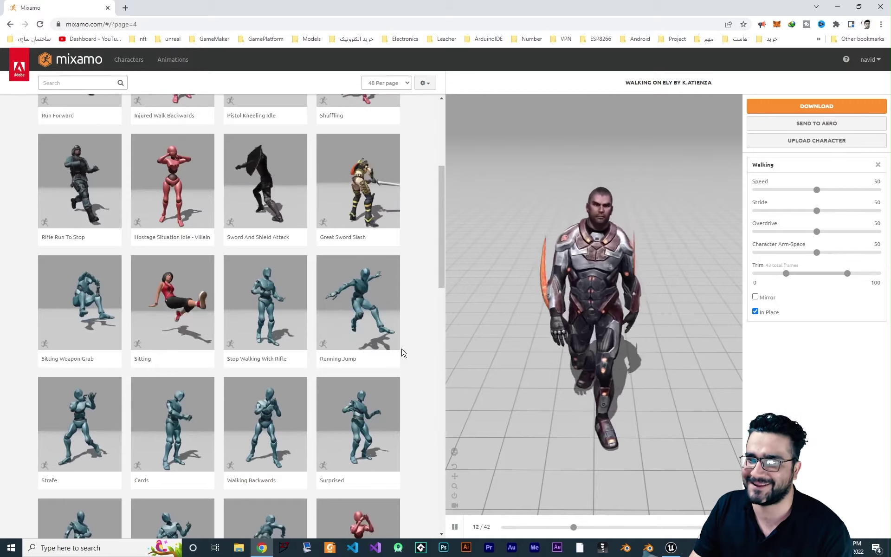
scroll(402, 352, down, 5)
scroll(404, 355, down, 2)
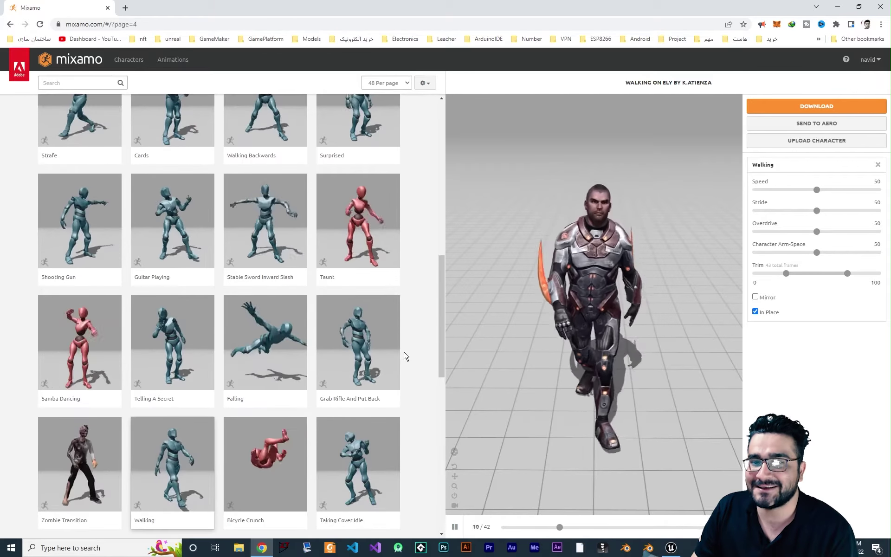
scroll(408, 334, up, 10)
Browse the character library and put the walking animation on the Abe character.
click(130, 60)
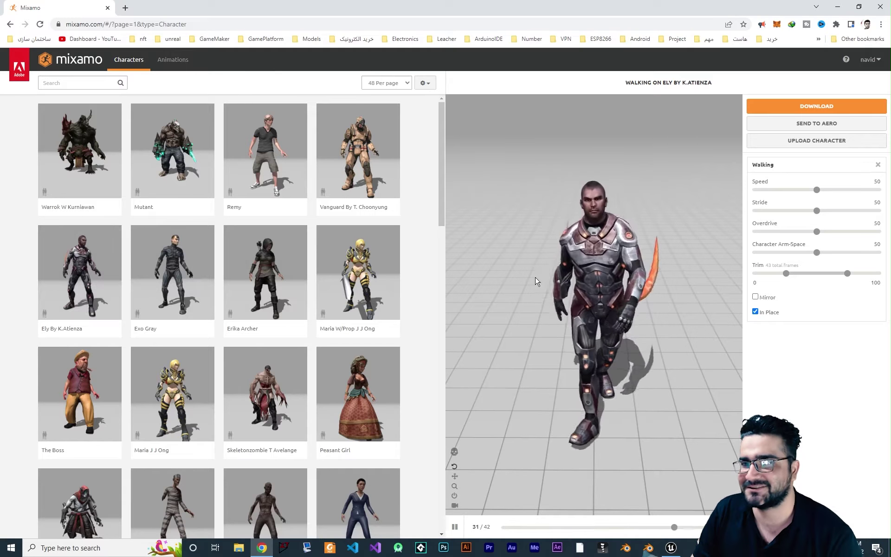
scroll(328, 332, down, 5)
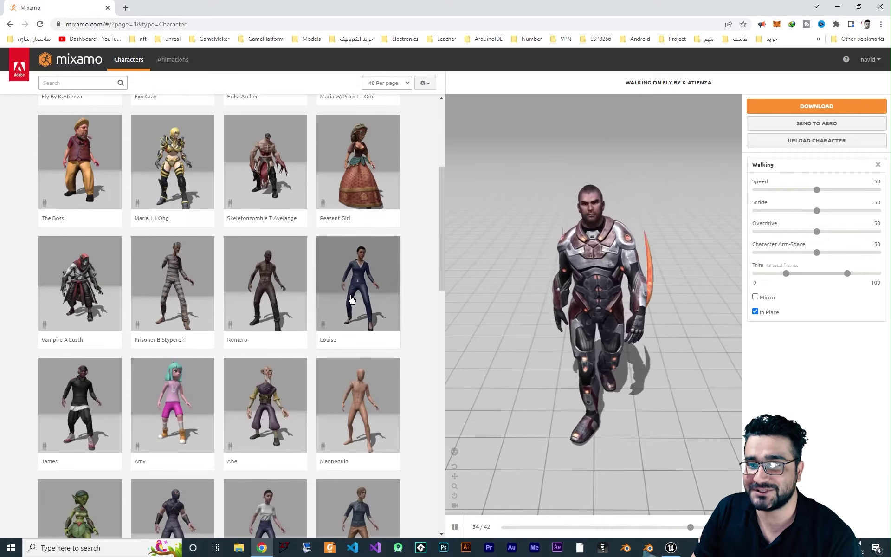
scroll(351, 299, down, 5)
click(261, 170)
click(617, 185)
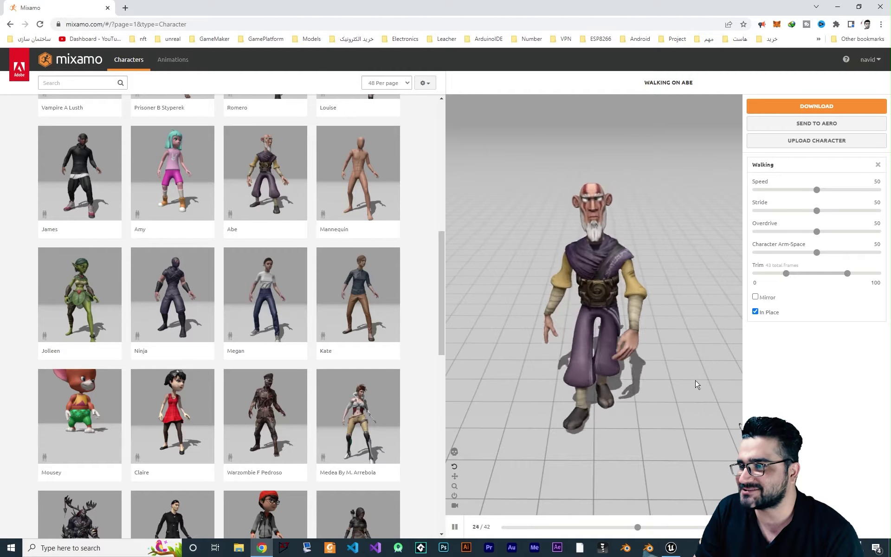
Preview Abe's walk with In Place off, turn In Place back on, and briefly view the animation as a skeleton.
click(755, 311)
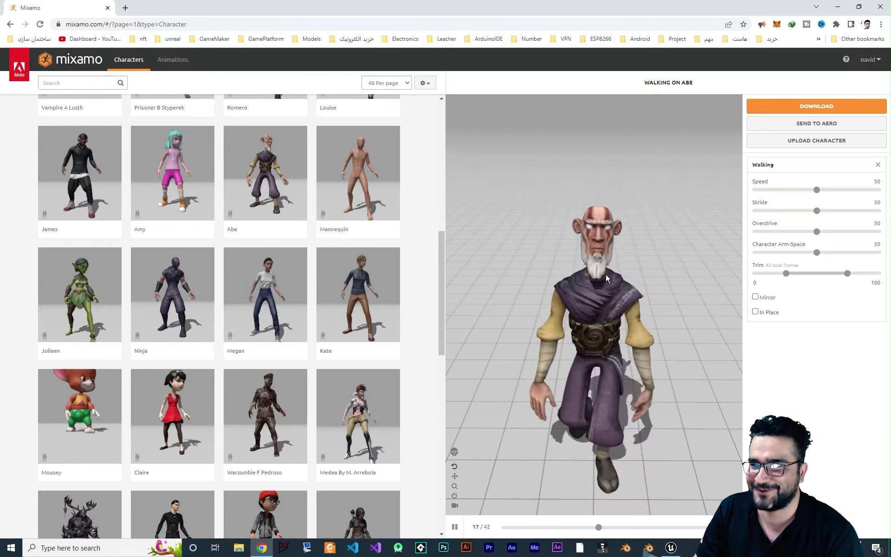
click(755, 311)
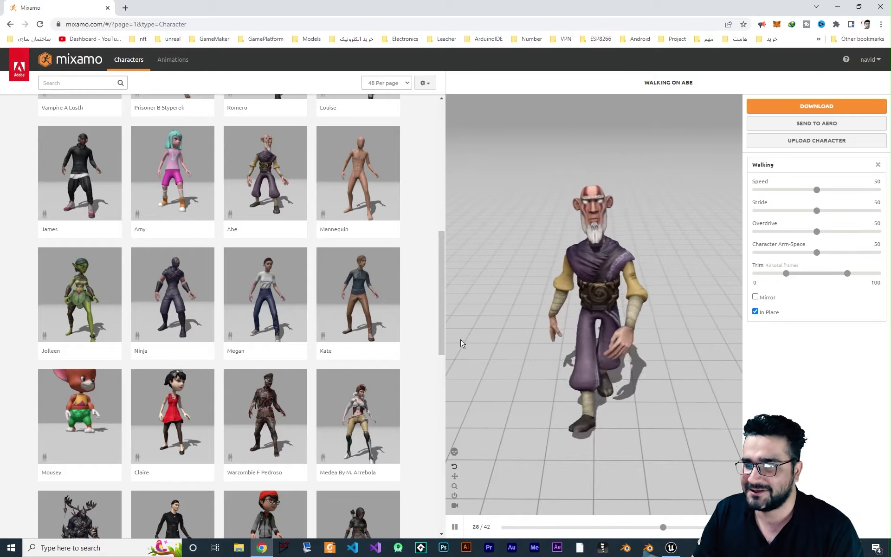
click(455, 452)
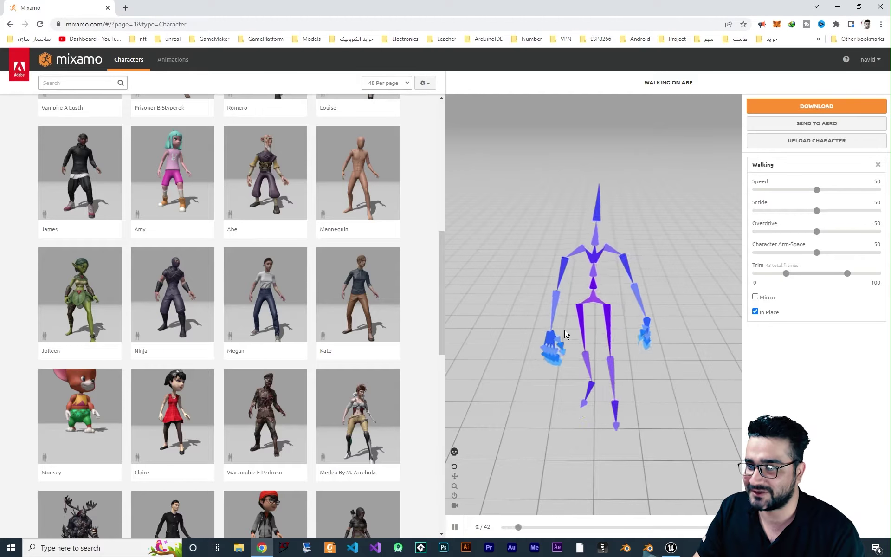
click(455, 451)
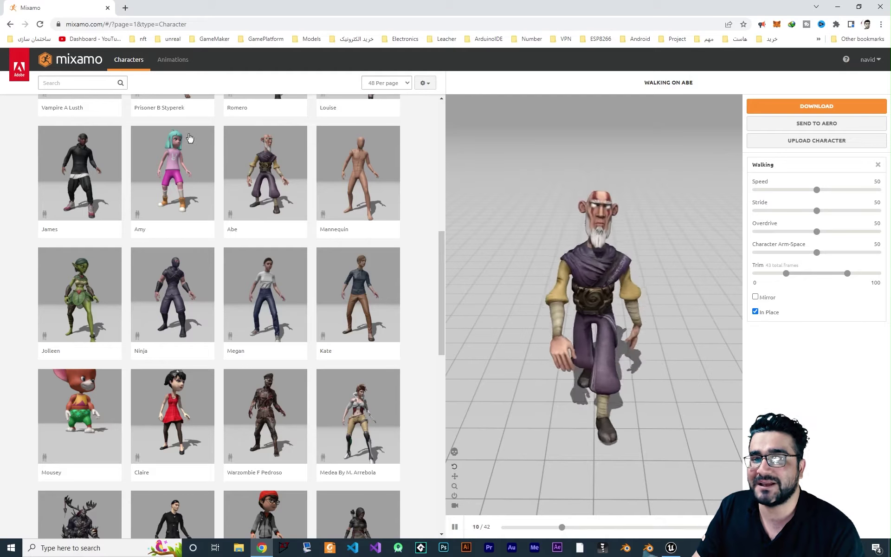
Open the animation library and look through the animations on its first page.
click(174, 60)
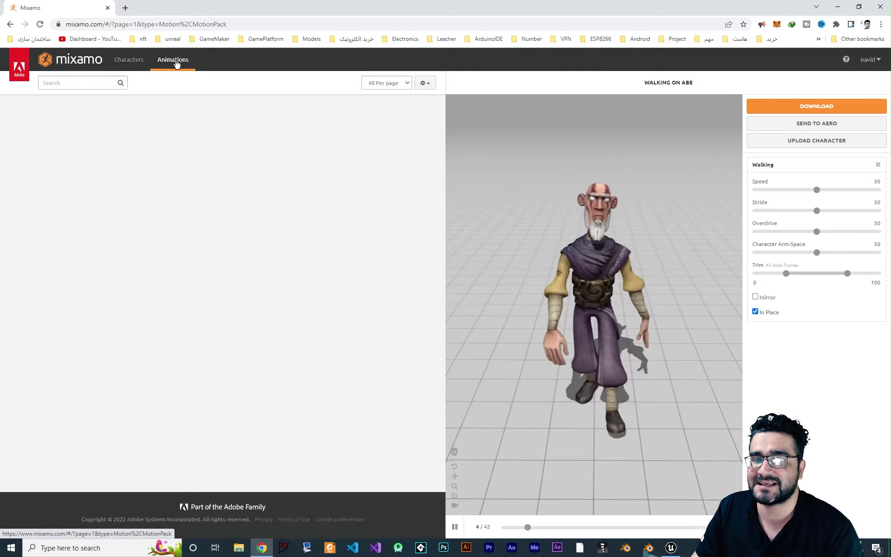
scroll(308, 260, down, 15)
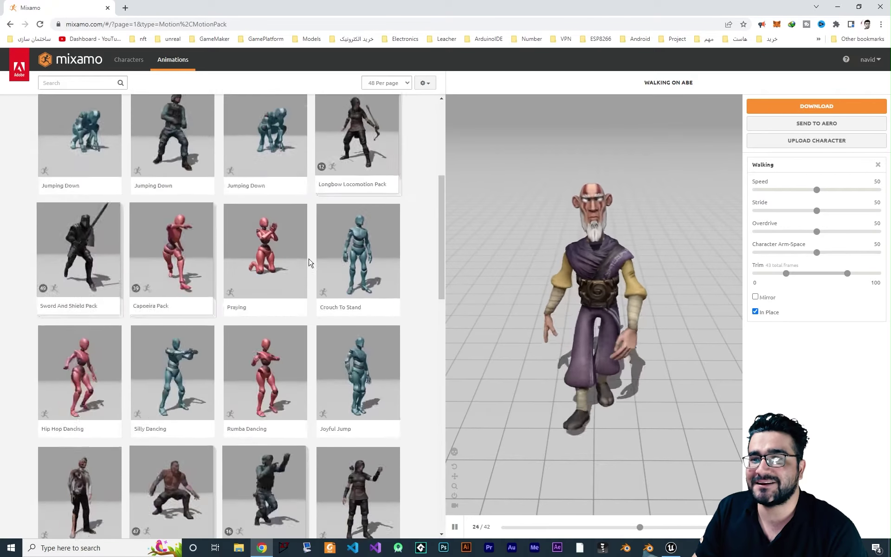
scroll(310, 247, down, 8)
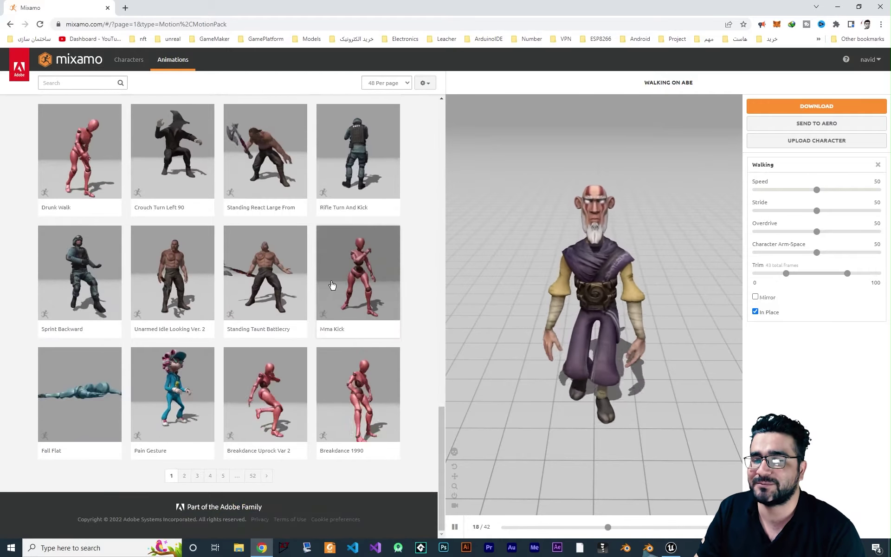
click(869, 60)
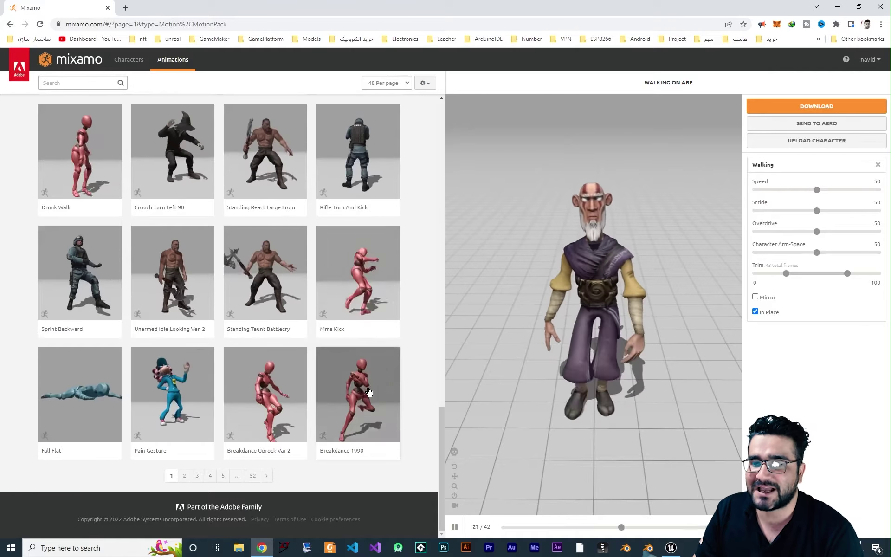
scroll(353, 301, up, 15)
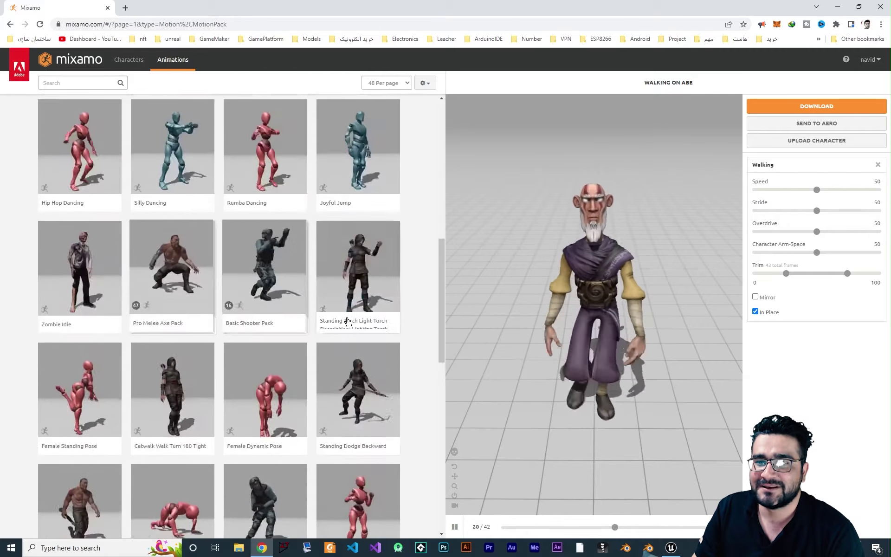
scroll(356, 324, up, 4)
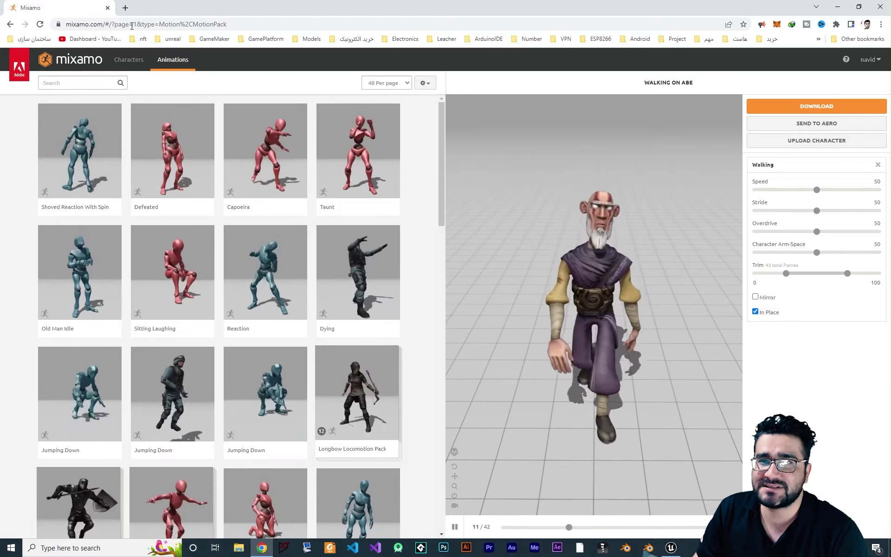
Open cgtrader.com in a new browser tab.
click(125, 8)
click(136, 21)
text(cgtra)
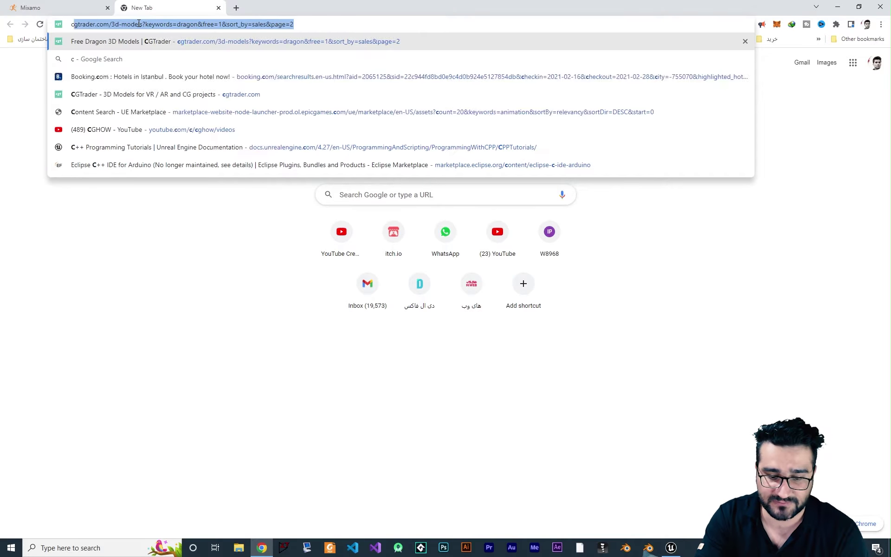
key(End)
key(BackSpace)
key(BackSpace)
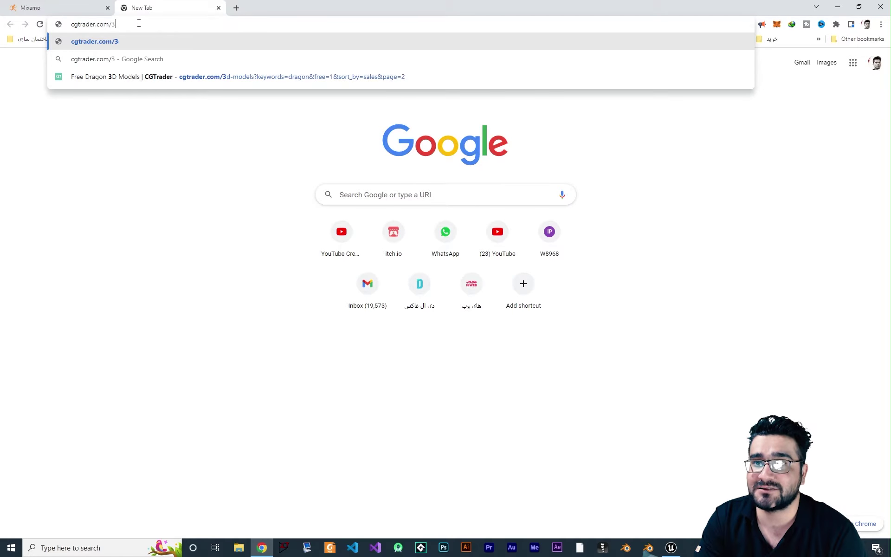
key(Return)
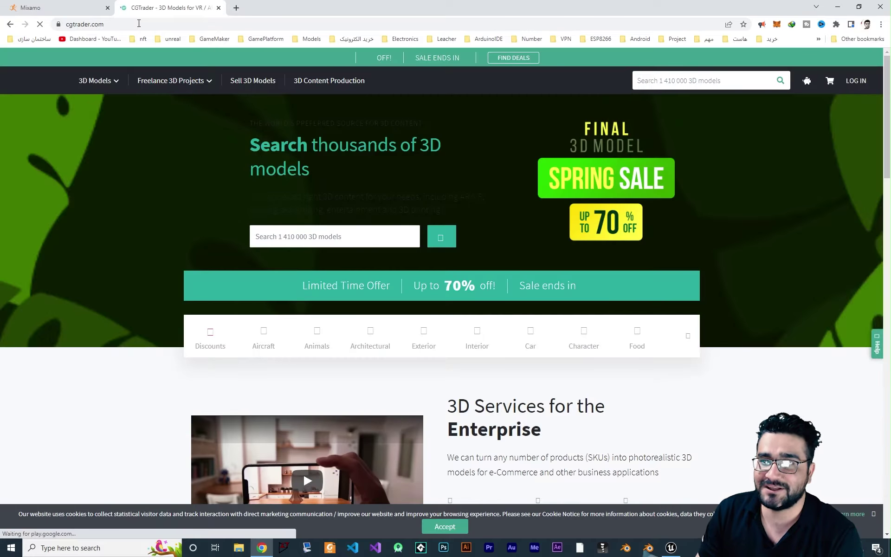
Search the site's 3D models for "animation" and look through the results.
click(629, 81)
text(anima)
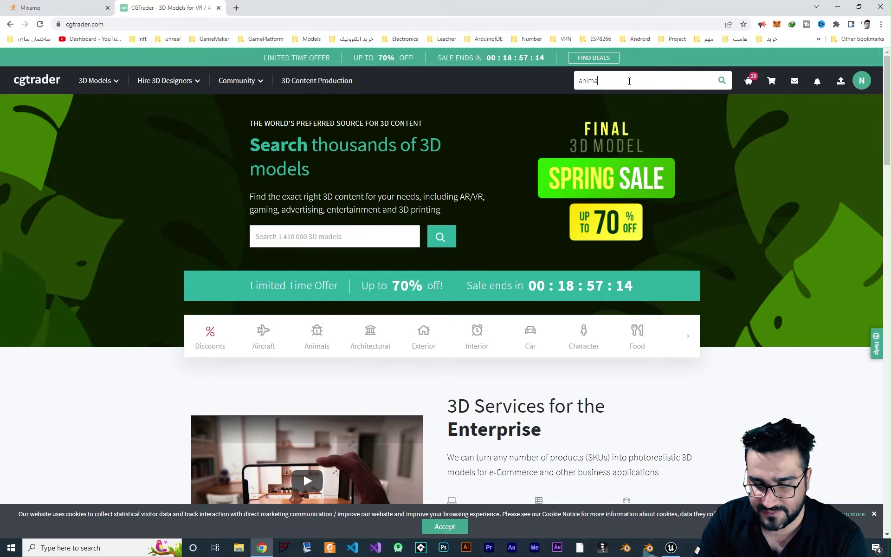
text(tion)
key(Return)
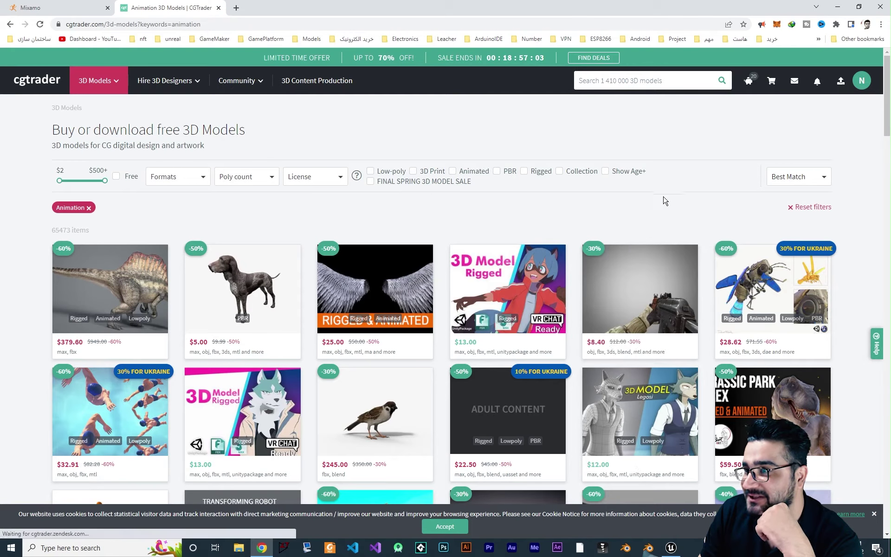
mouse_move(646, 299)
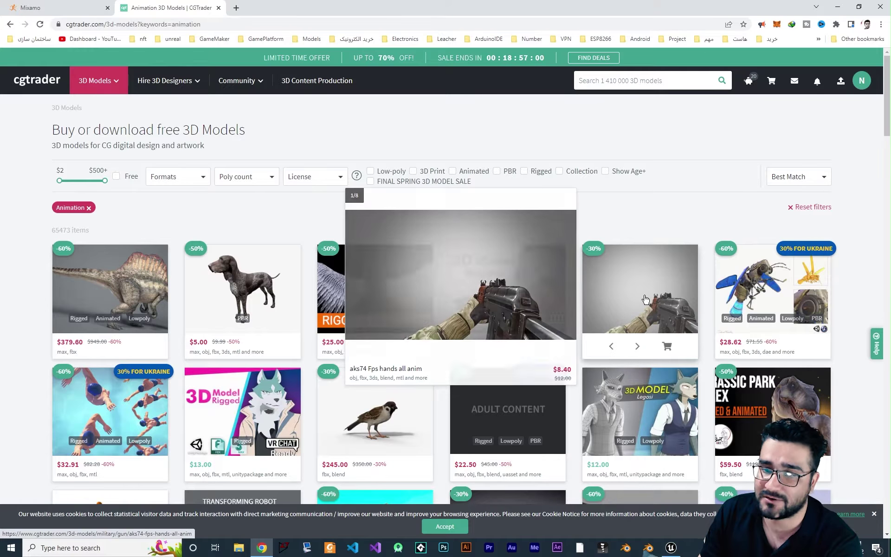
scroll(83, 327, down, 2)
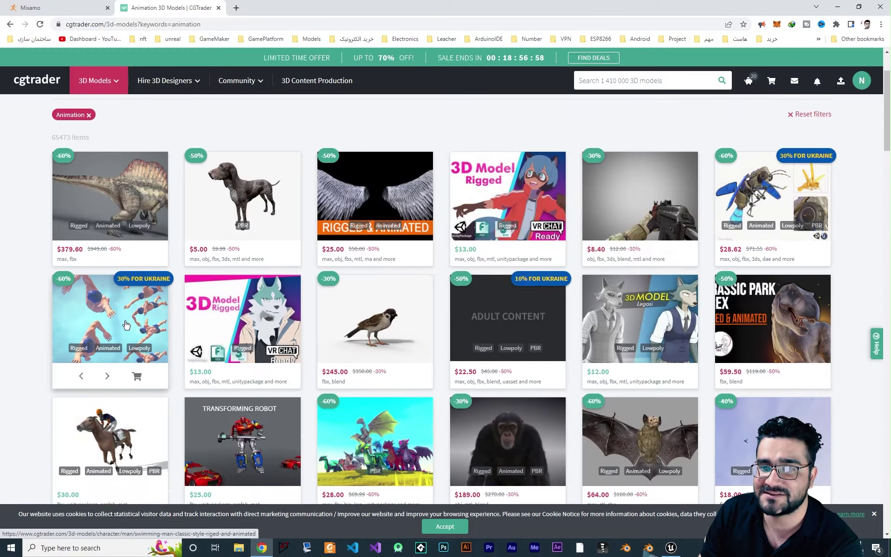
scroll(127, 329, down, 3)
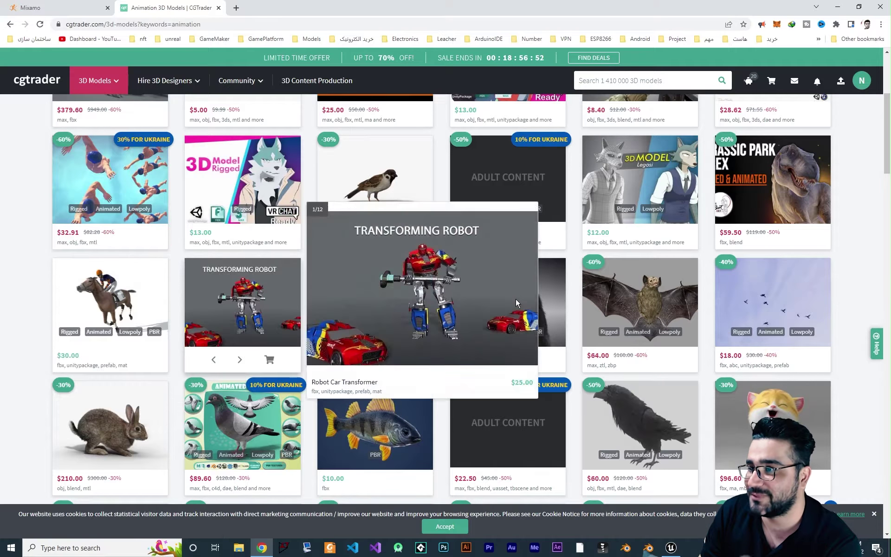
scroll(311, 289, up, 5)
scroll(311, 289, down, 6)
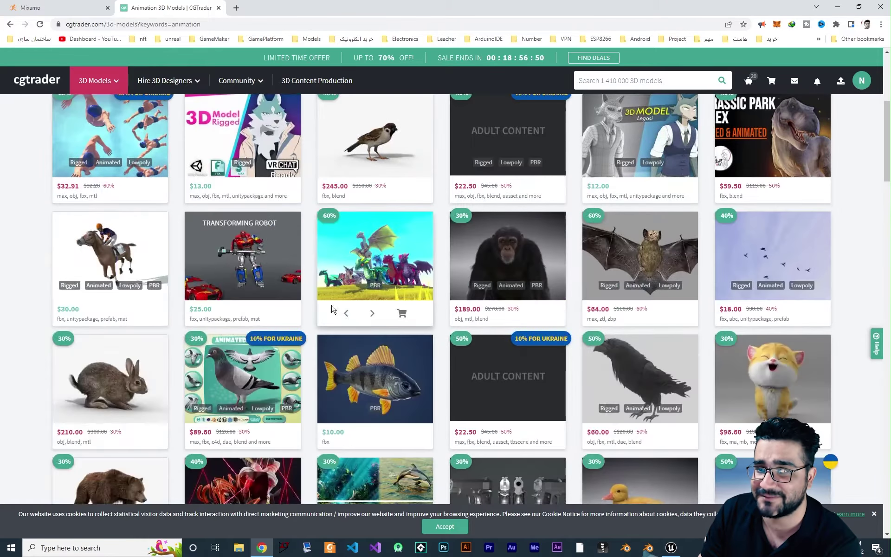
scroll(336, 302, up, 6)
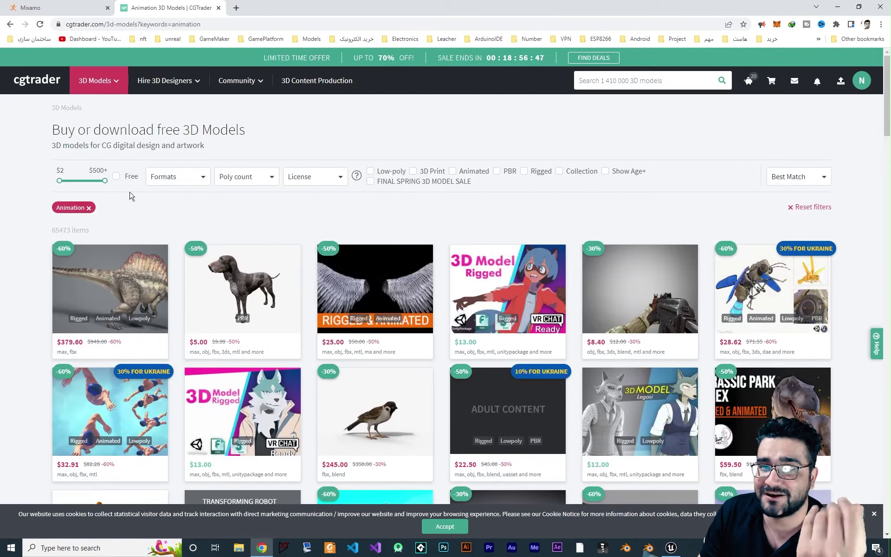
Limit the animation results to free models, look through them, and close the CGTrader tab to return to Mixamo.
click(116, 177)
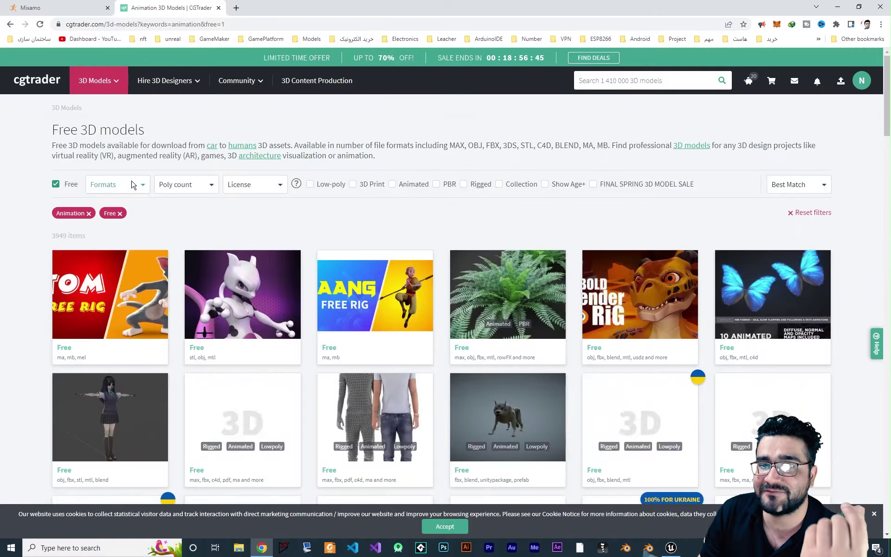
scroll(298, 247, down, 1)
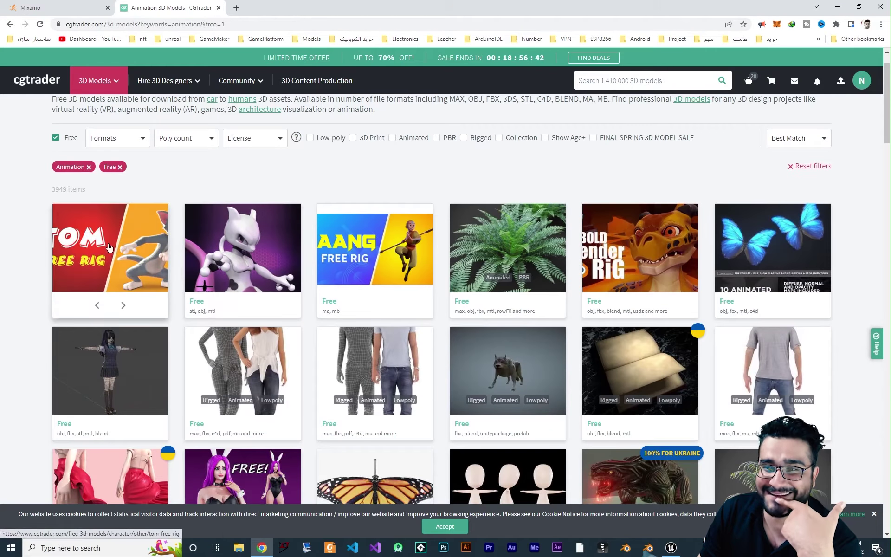
mouse_move(115, 252)
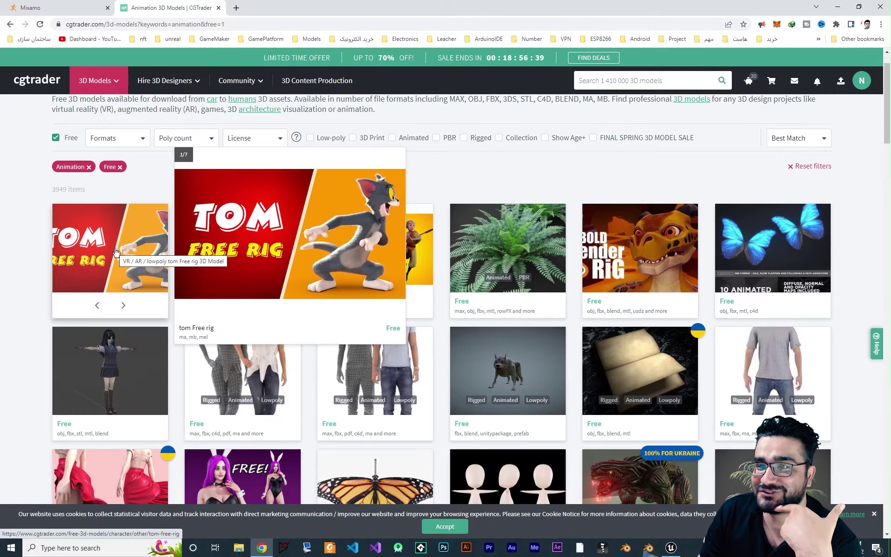
scroll(533, 313, down, 18)
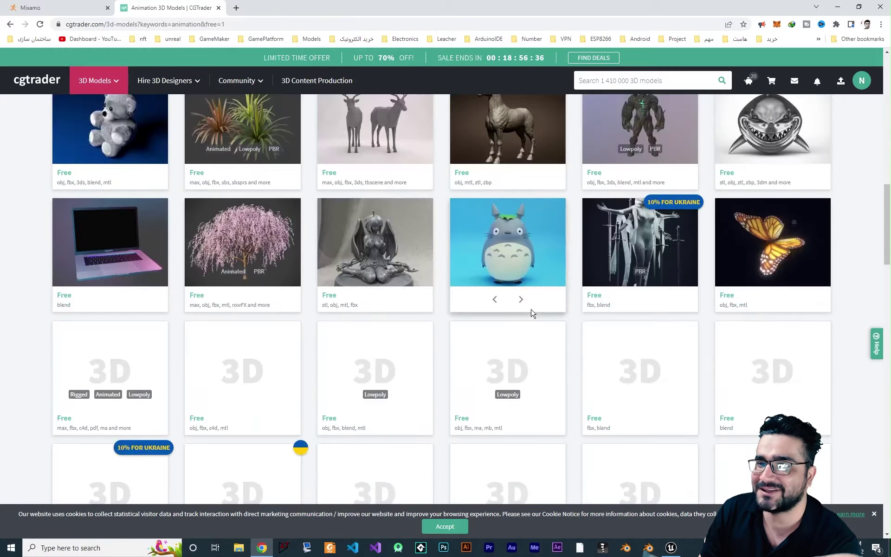
scroll(529, 313, up, 12)
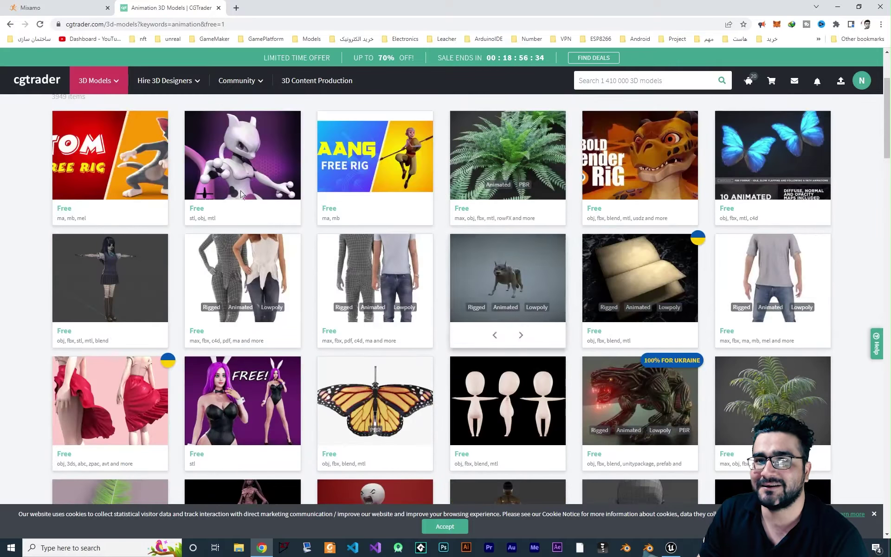
middle_click(161, 6)
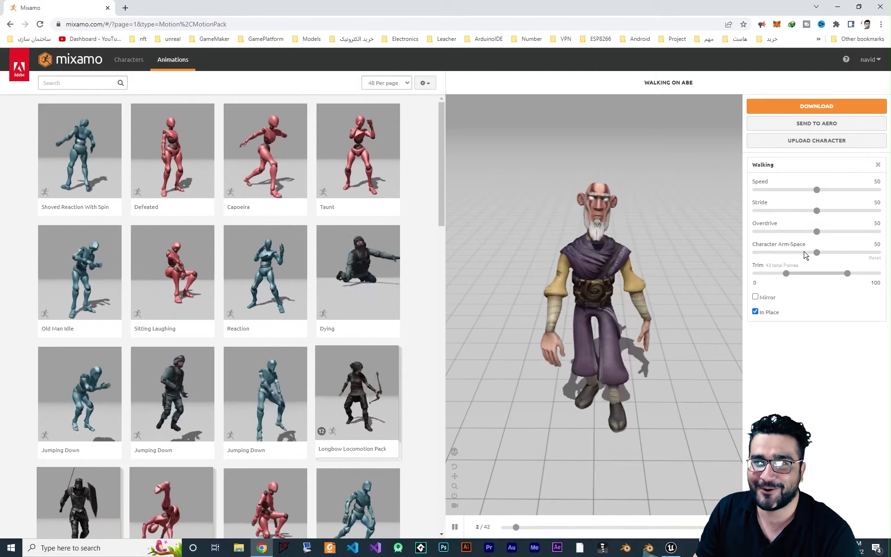
Set the walking animation's Character Arm-Space to 94 on Abe.
drag(818, 253, 871, 254)
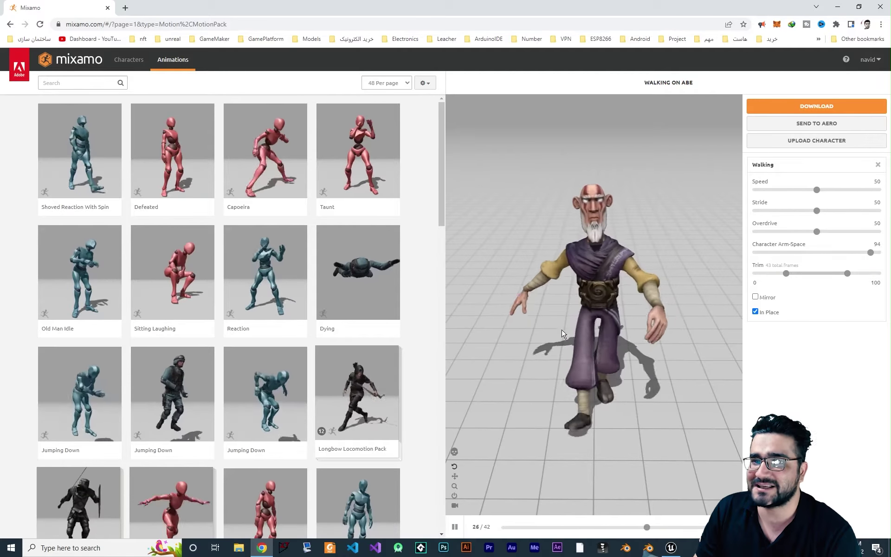
scroll(330, 335, down, 8)
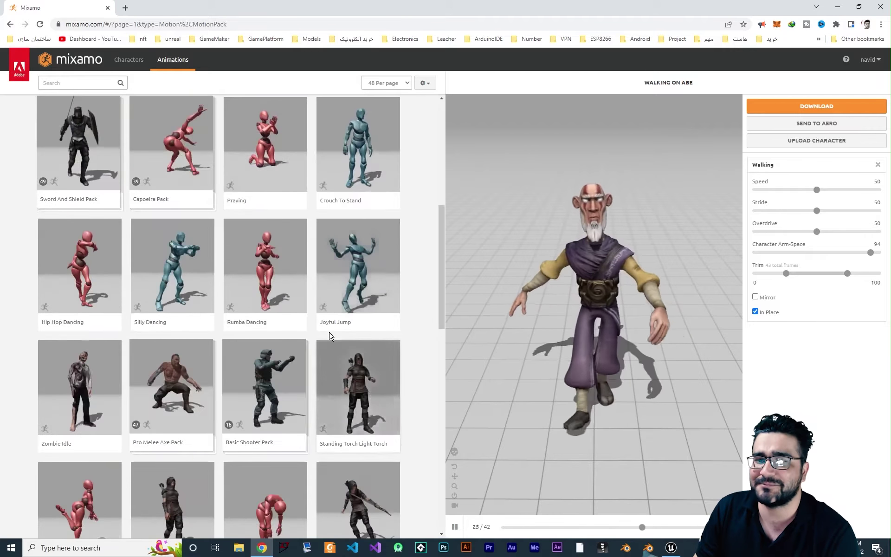
Download Abe's walking animation as FBX Binary with skin, at 30 frames per second and without keyframe reduction.
scroll(331, 337, up, 4)
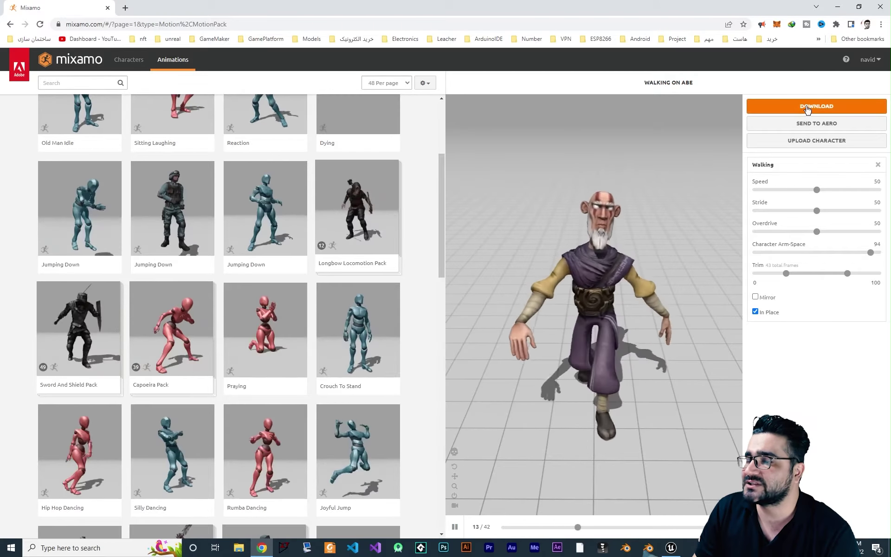
click(807, 107)
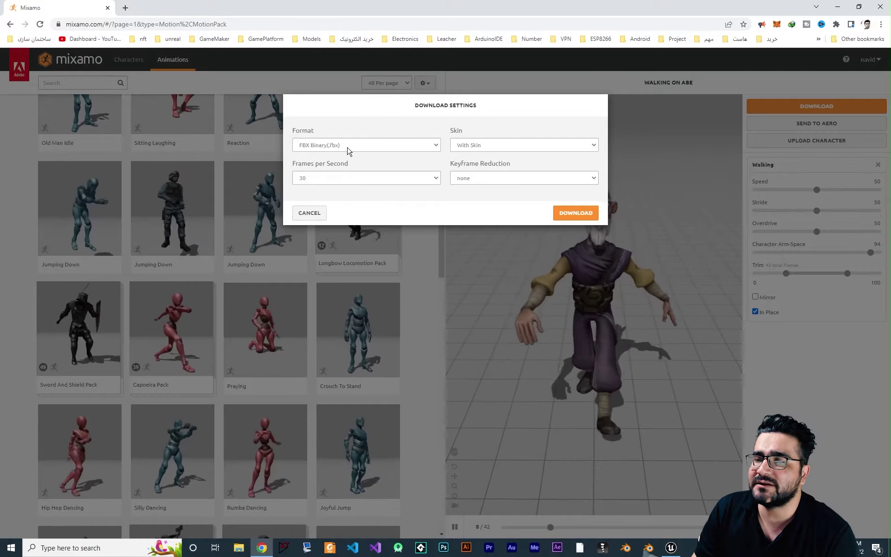
click(498, 145)
click(492, 162)
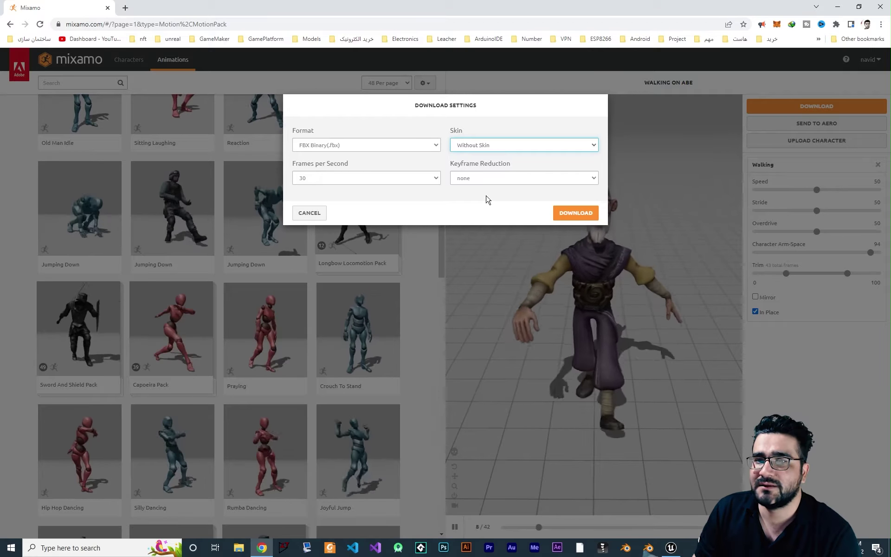
click(484, 148)
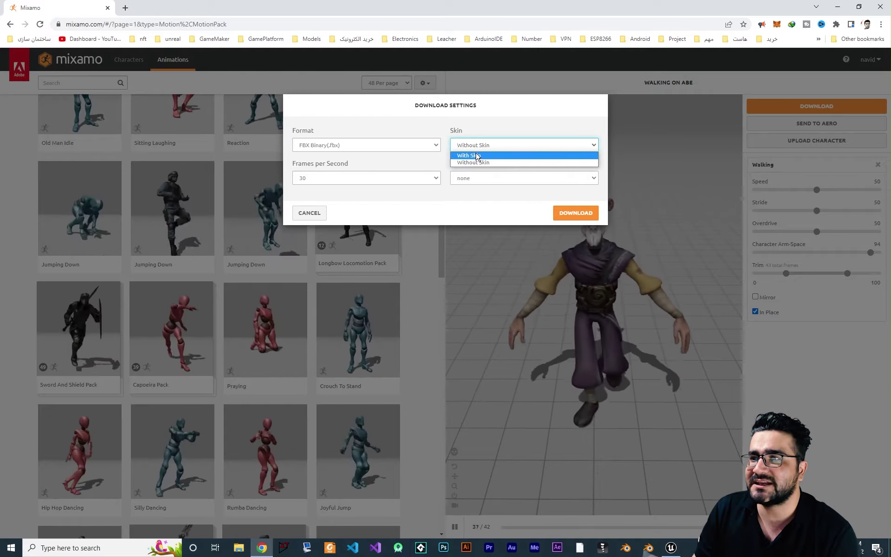
click(477, 156)
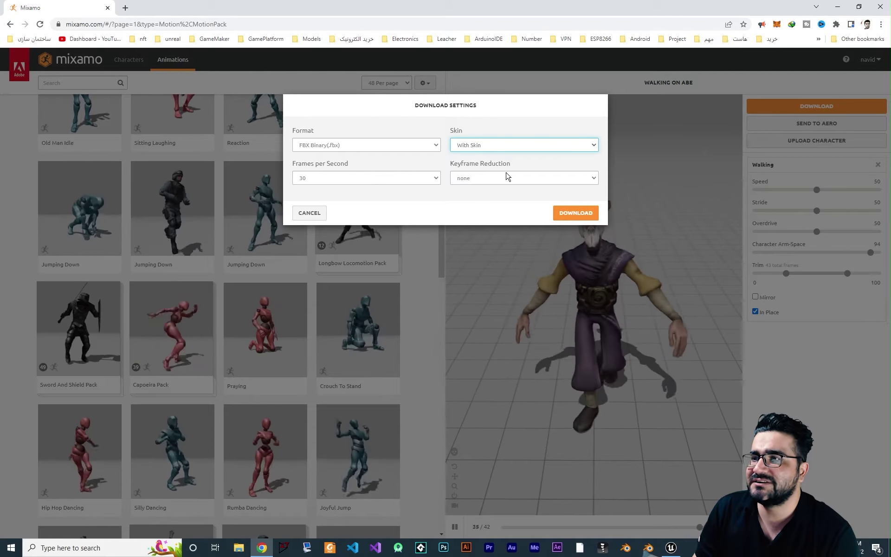
click(575, 213)
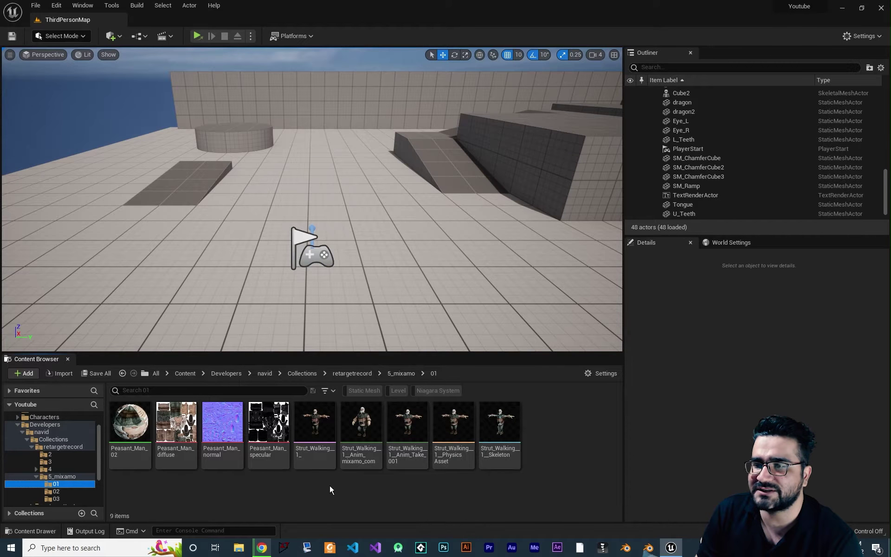
In Unreal Engine, preview the walking animations stored in the 01 and 02 folders of 5_mixamo, closing each preview.
click(356, 421)
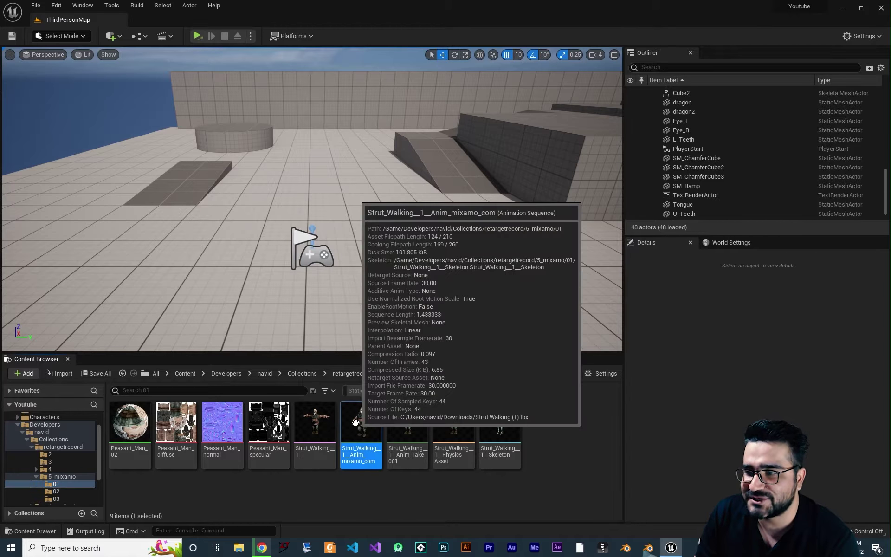
double_click(355, 421)
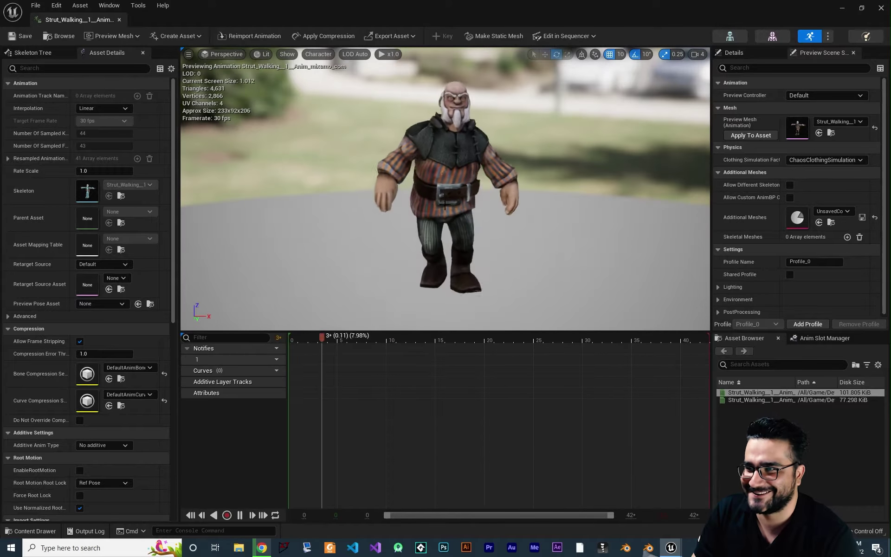
click(119, 19)
click(54, 491)
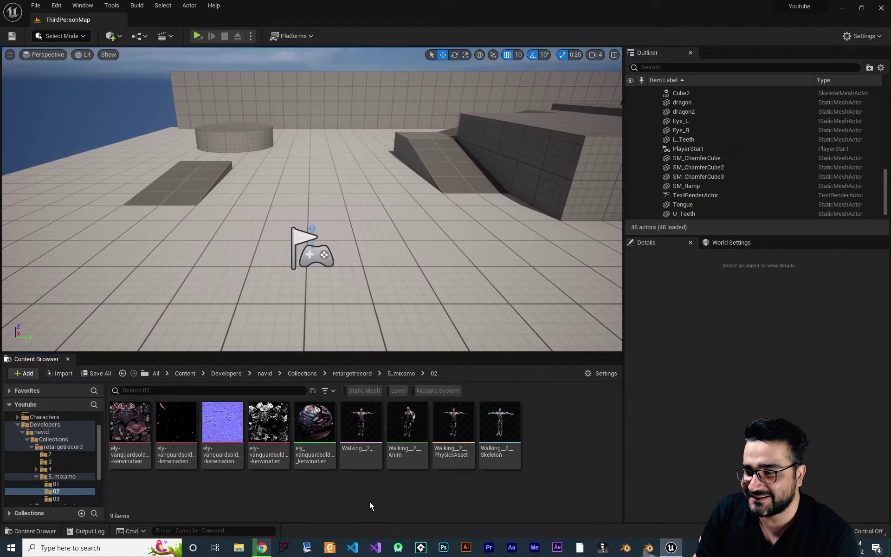
double_click(407, 429)
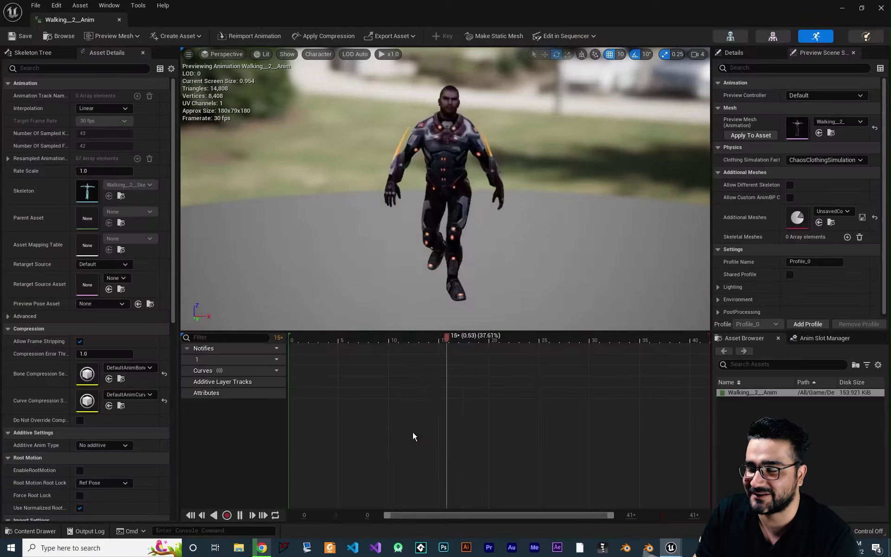
click(120, 19)
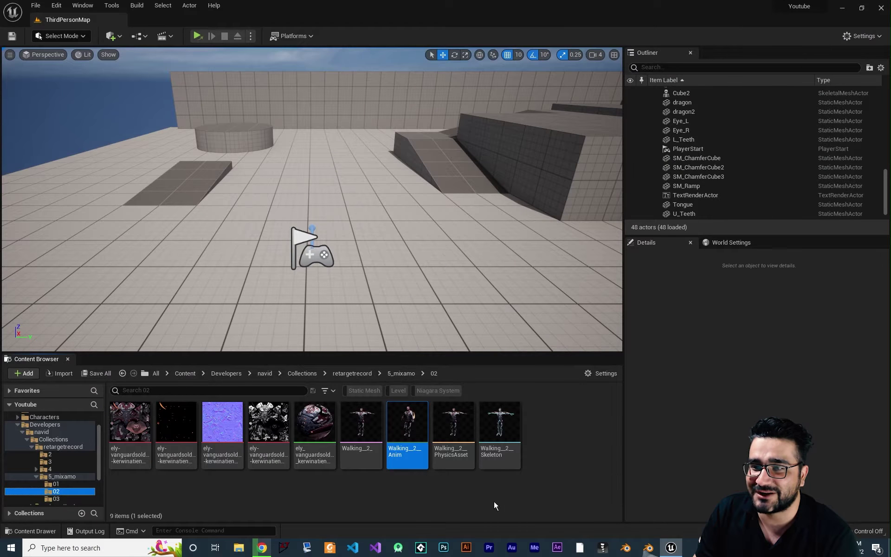
click(55, 483)
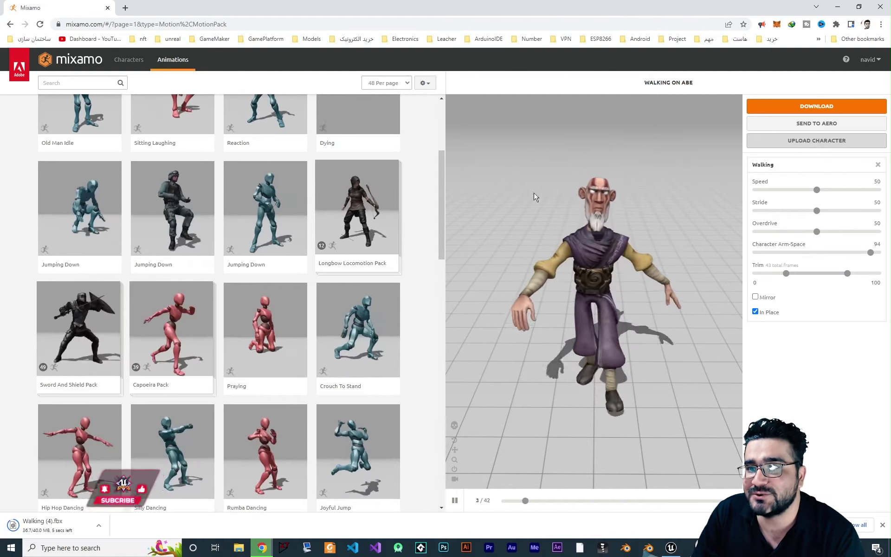
Import the downloaded Walking (4).fbx from the browser into the Unreal Engine 5_mixamo folder as a skeletal mesh with Import Animations enabled.
scroll(243, 304, down, 20)
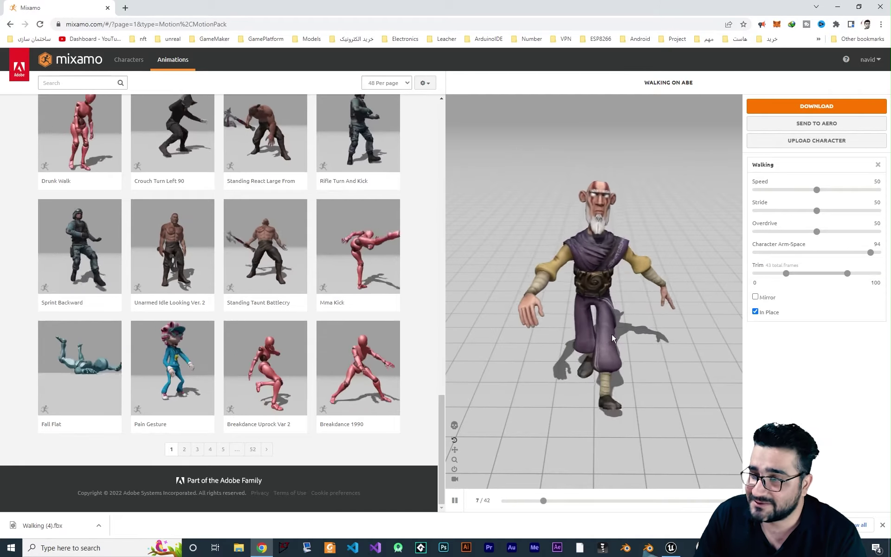
click(671, 547)
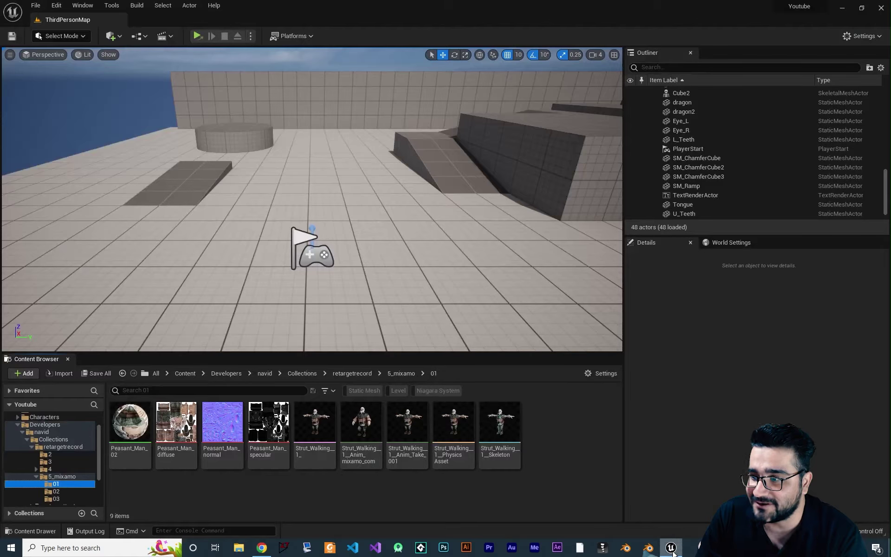
mouse_move(262, 547)
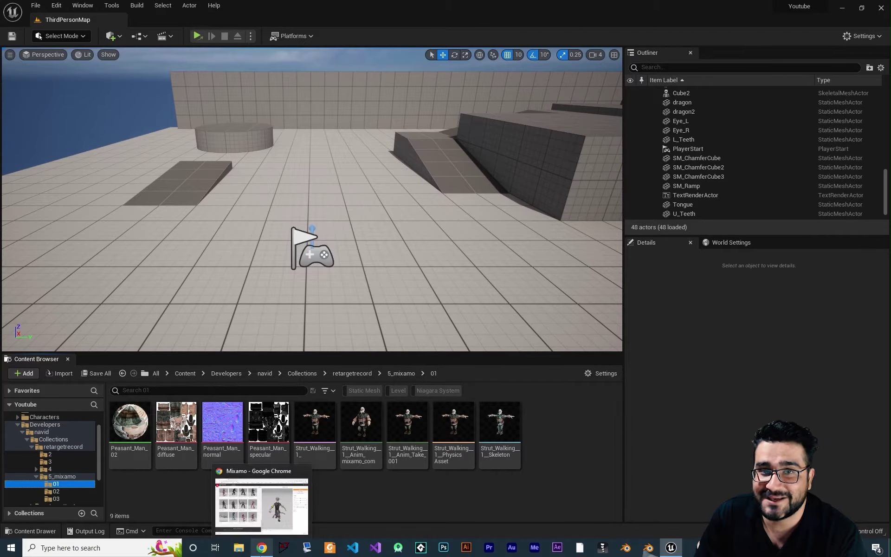
click(264, 503)
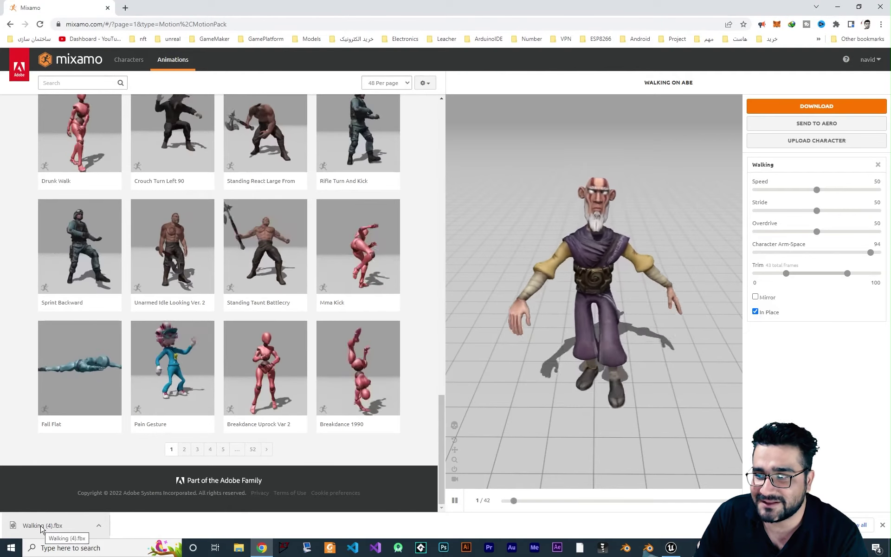
drag(42, 529, 540, 514)
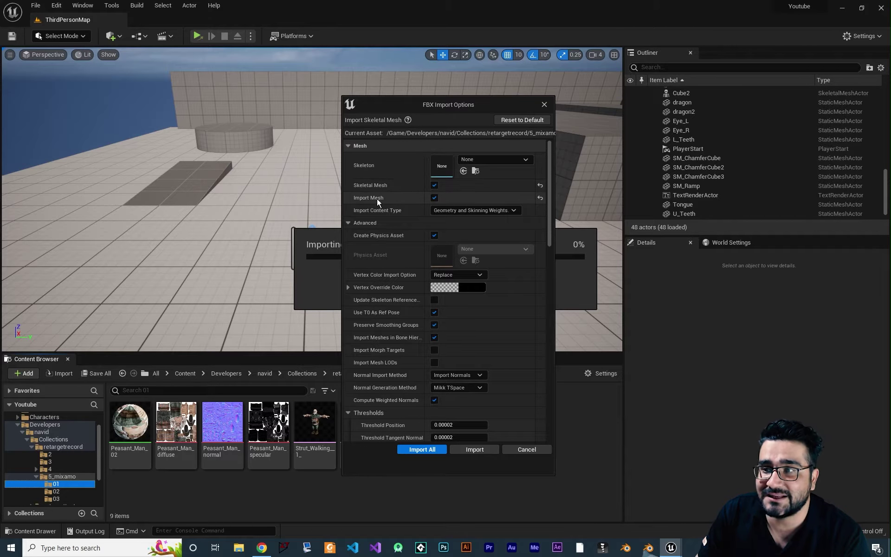
scroll(391, 270, down, 6)
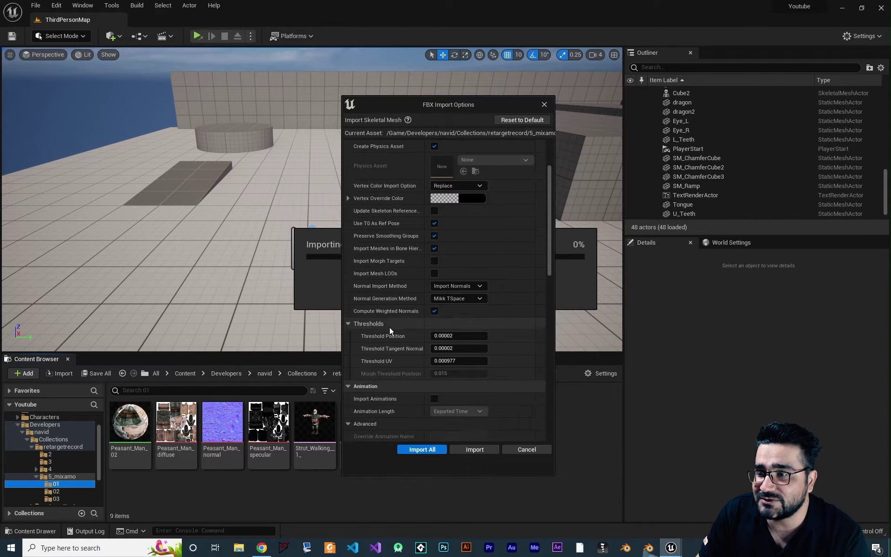
click(435, 324)
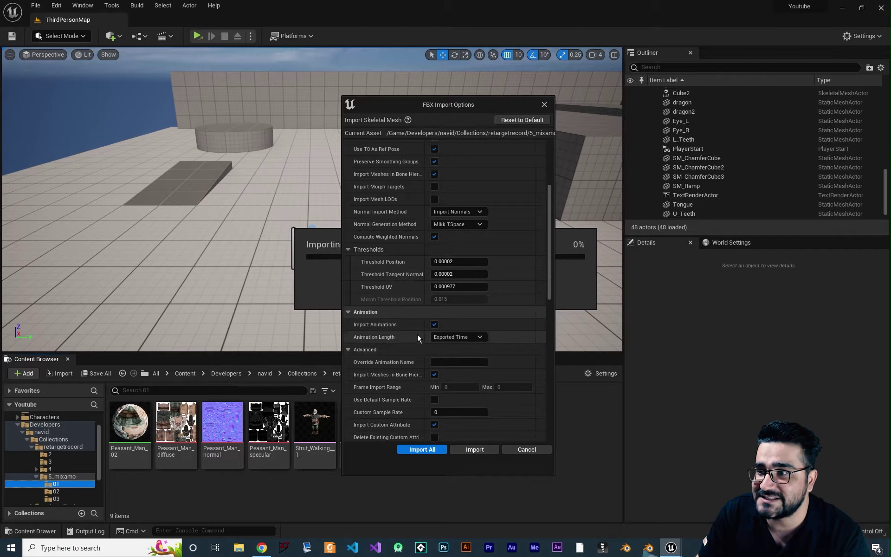
click(476, 449)
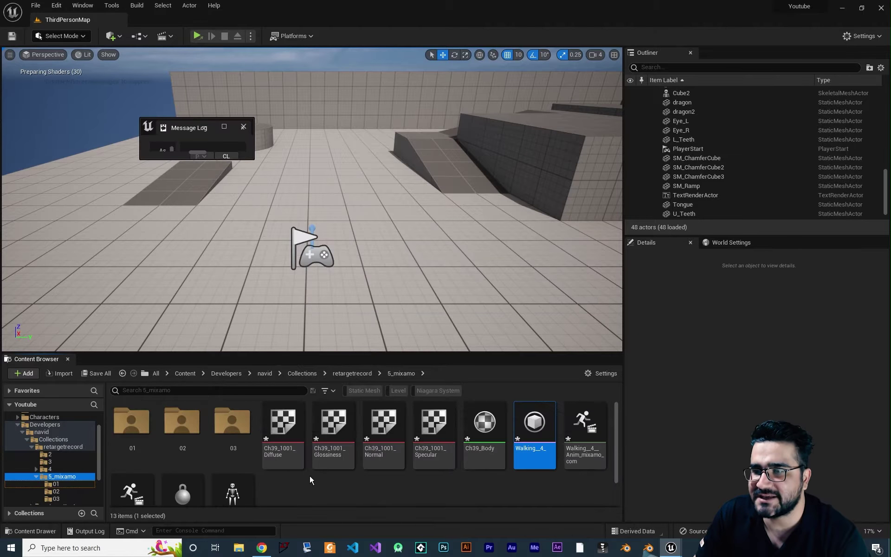
Create a folder named 04 in 5_mixamo and move all the newly imported character assets into it.
scroll(332, 472, down, 1)
right_click(332, 471)
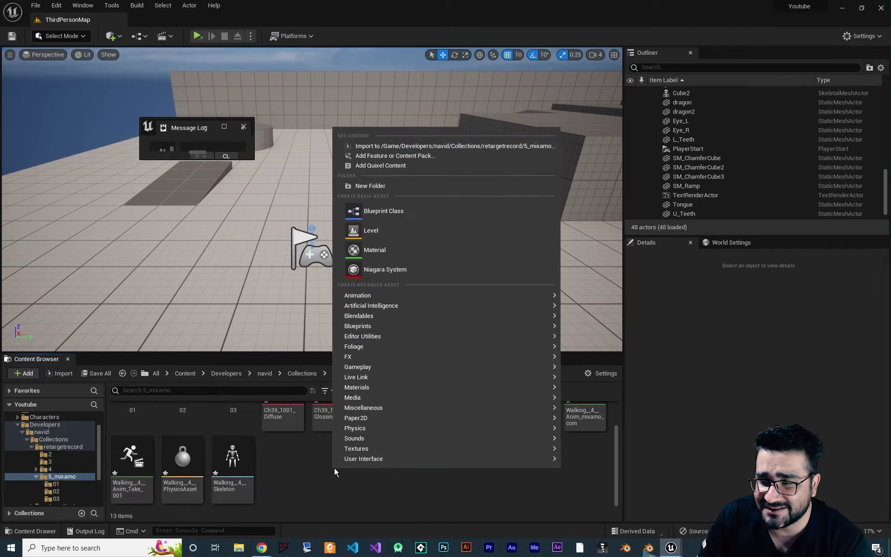
click(370, 202)
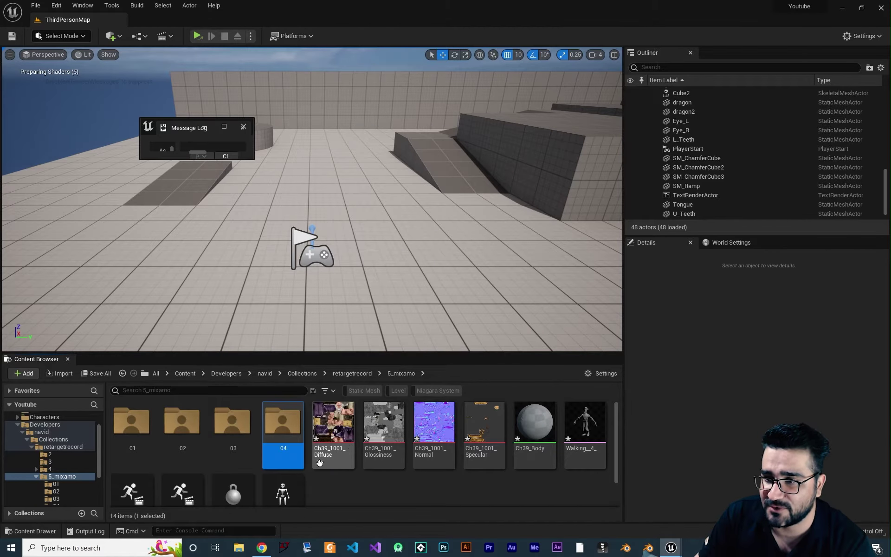
click(316, 461)
shift+click(291, 496)
drag(346, 441, 290, 426)
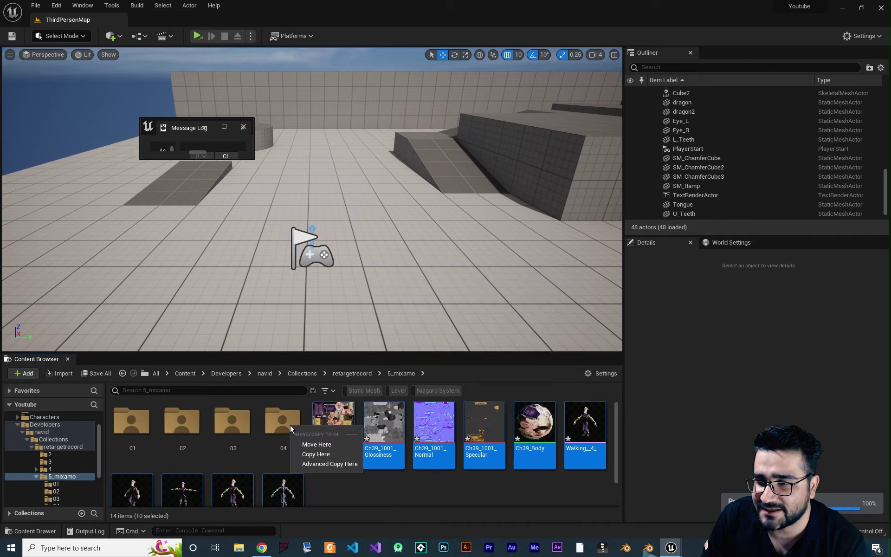
click(312, 445)
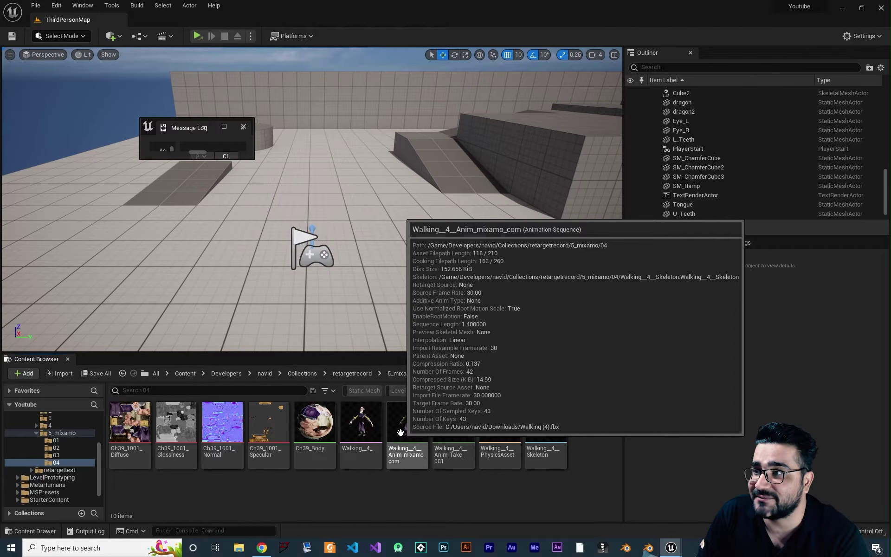
Preview the Walking__4__Anim_mixamo_com animation from the 04 folder and close its editor.
double_click(400, 432)
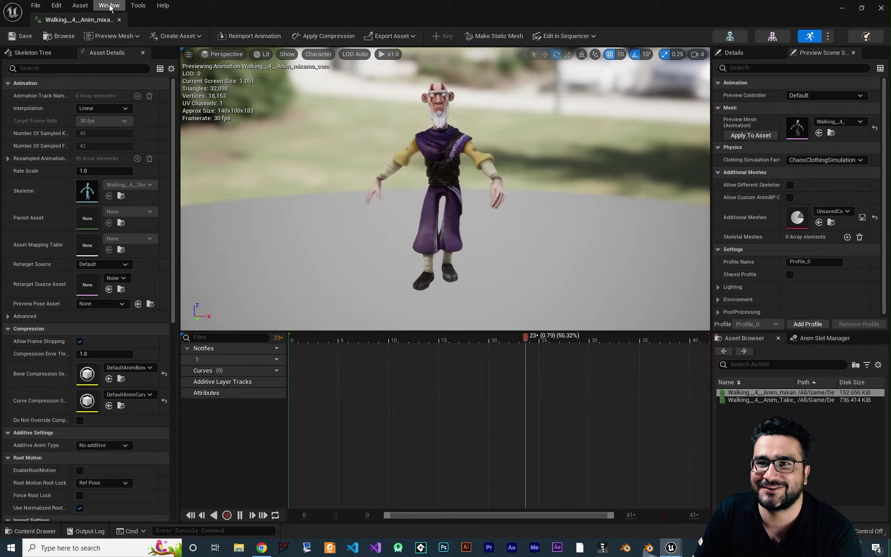
click(119, 20)
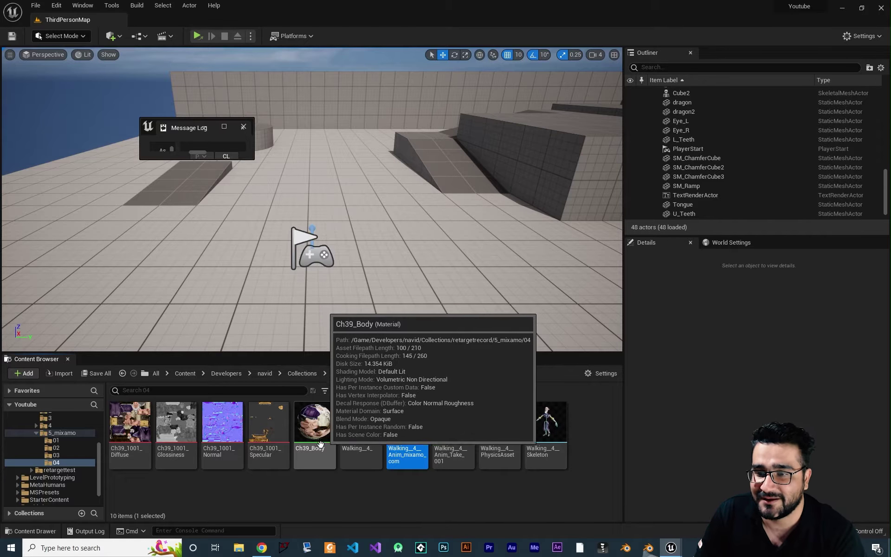
click(363, 499)
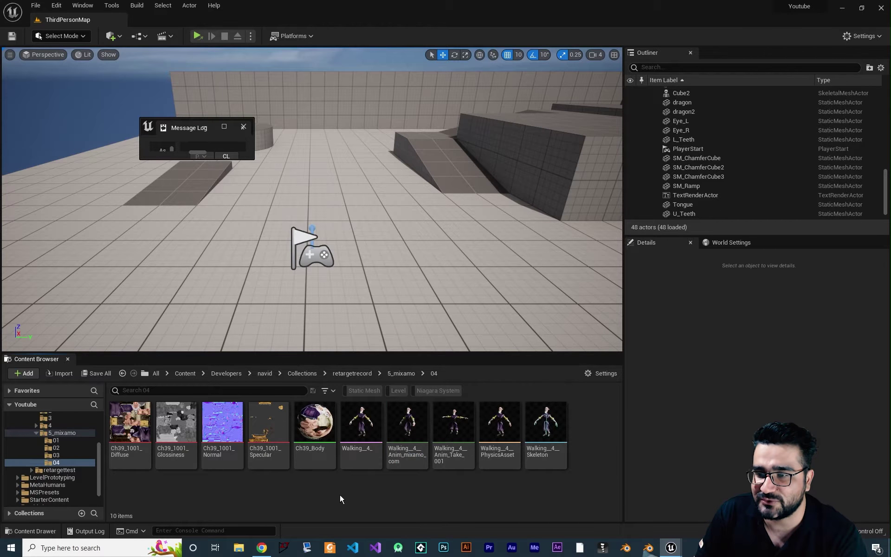
Create a Materials folder inside 04 and move the four Ch39_1001 textures and the Ch39_Body material into it.
right_click(341, 499)
click(398, 212)
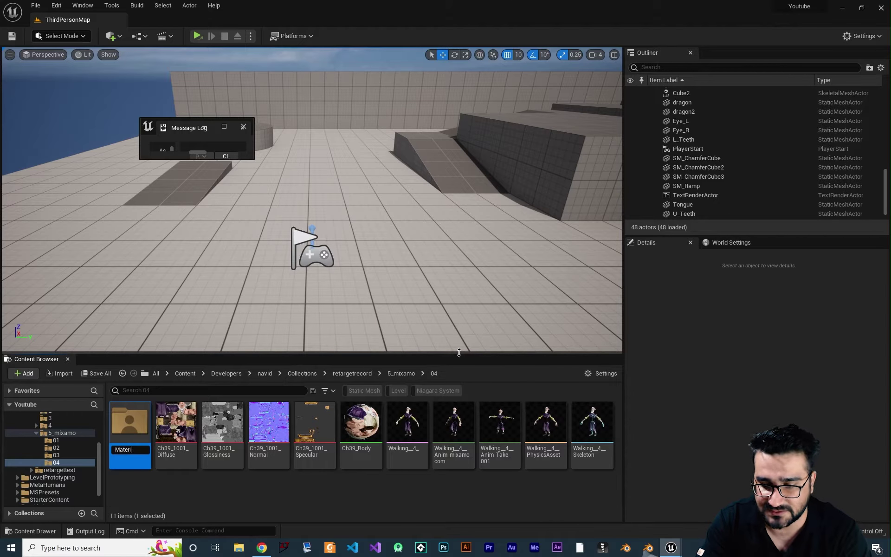
click(185, 436)
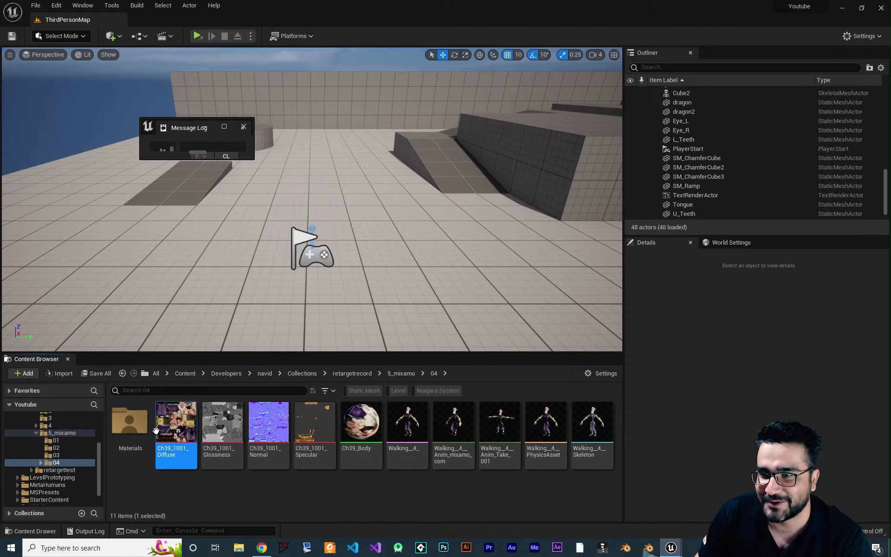
shift+click(362, 431)
drag(213, 430, 133, 445)
click(180, 455)
Create an Animations folder inside 04 and move the Anim_mixamo_com and Anim_Take_001 walking animations into it.
right_click(270, 486)
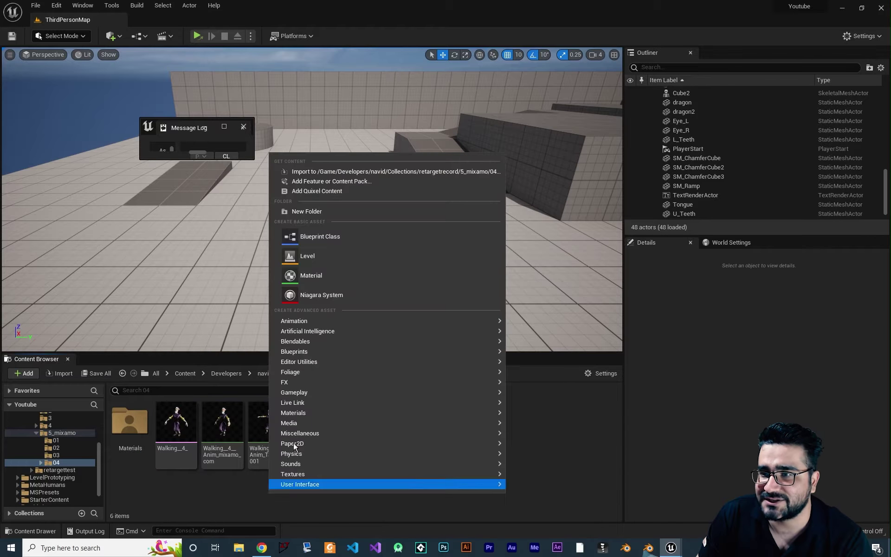
click(318, 214)
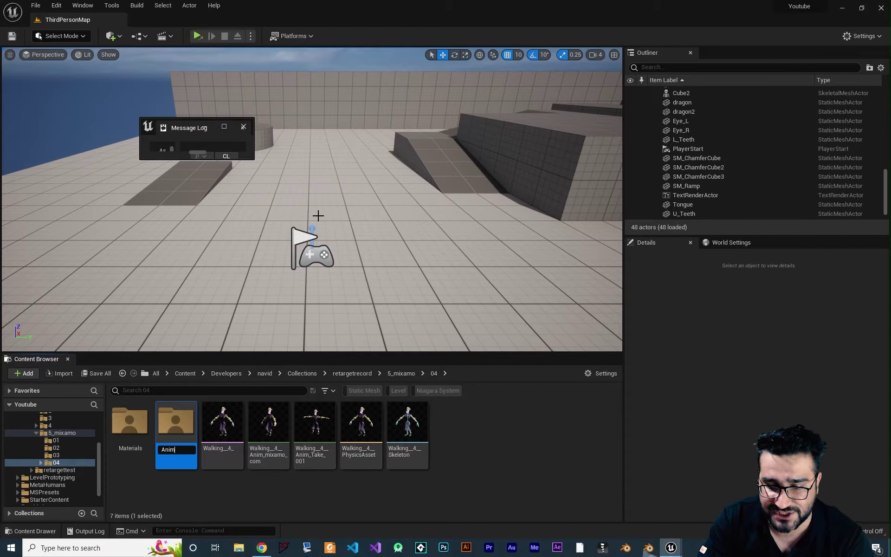
text(Animations)
key(Return)
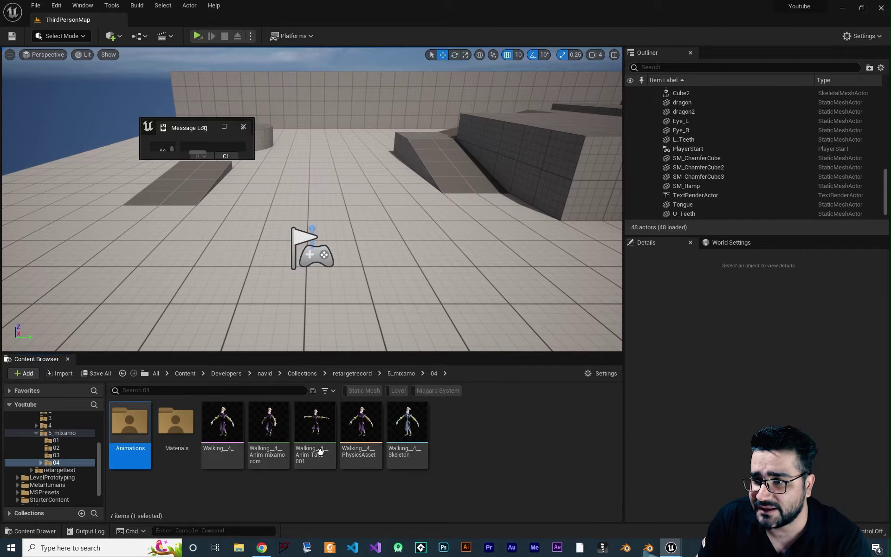
click(316, 427)
ctrl+click(268, 425)
drag(268, 424, 154, 437)
click(162, 443)
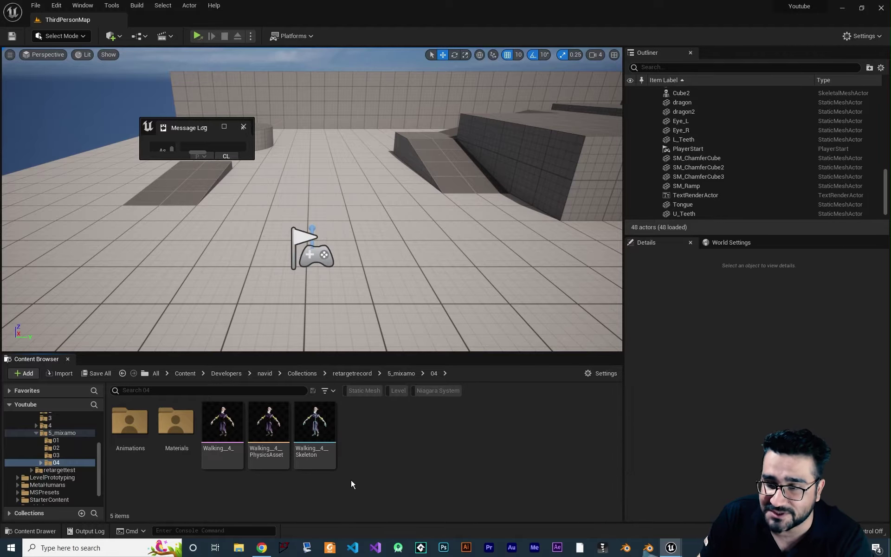
Open the Animations folder and preview the Walking__4__Anim_mixamo_com animation in it.
double_click(134, 423)
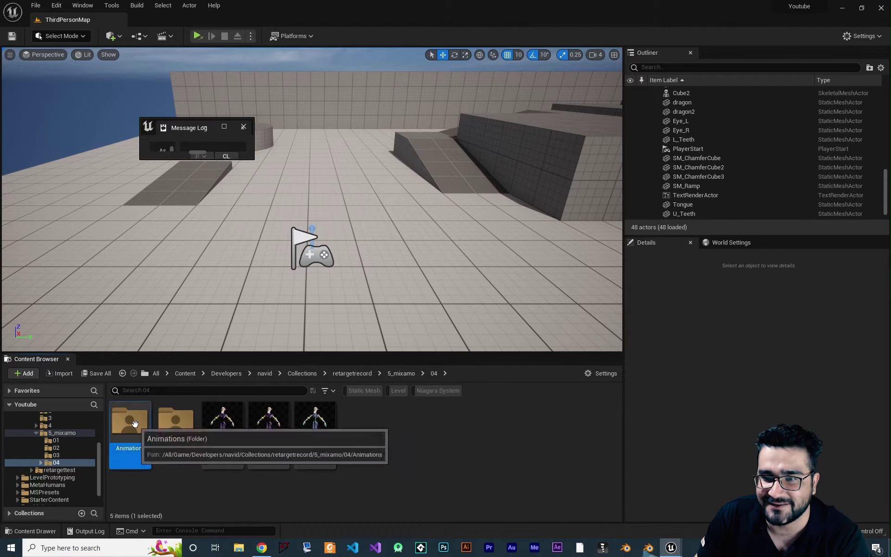
double_click(130, 428)
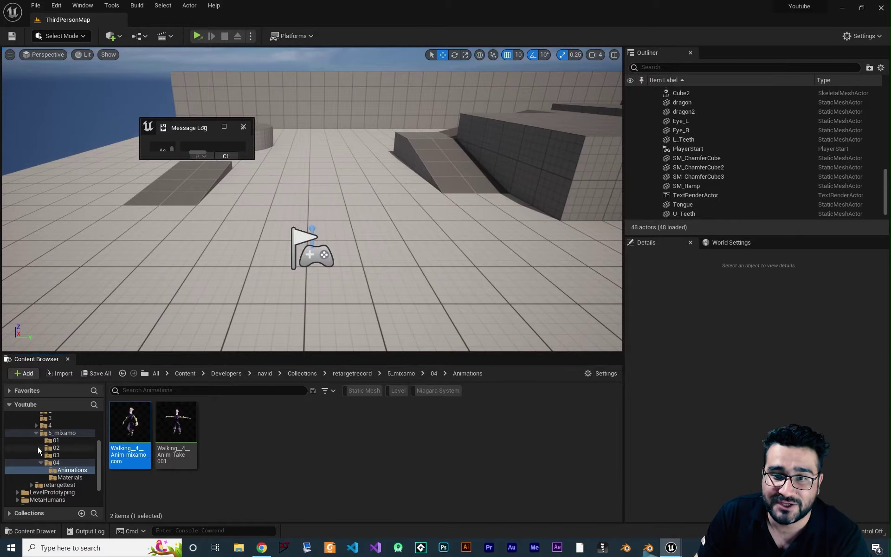
Open the IKRG_dragon IK Rig from folder 4 to view its retarget chains.
click(50, 425)
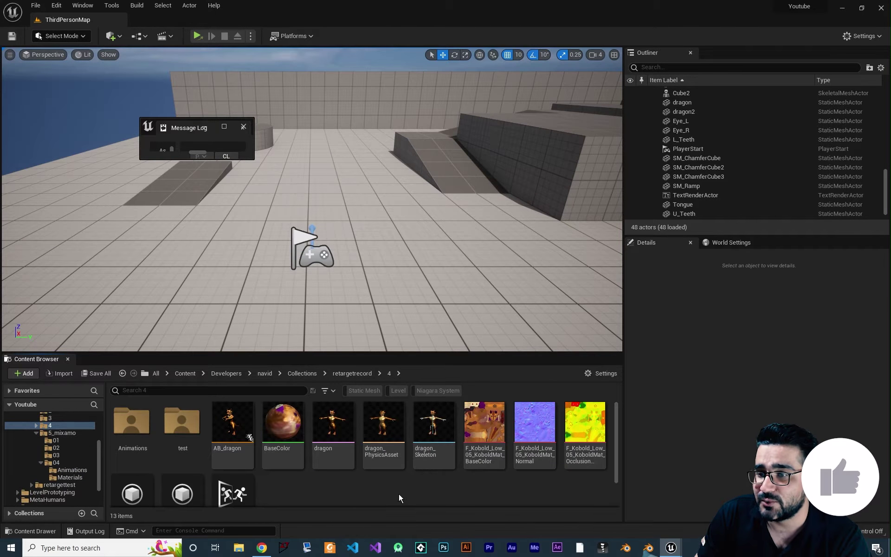
scroll(349, 485, down, 1)
click(181, 457)
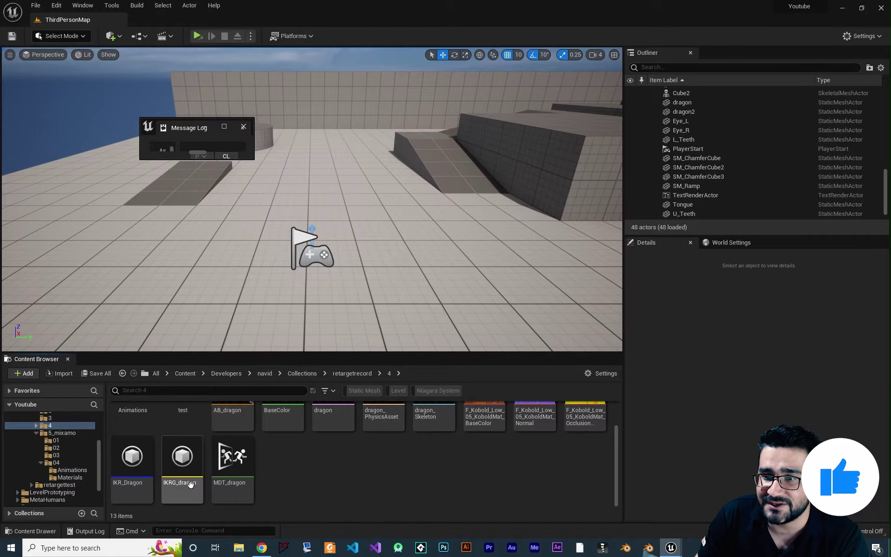
double_click(181, 458)
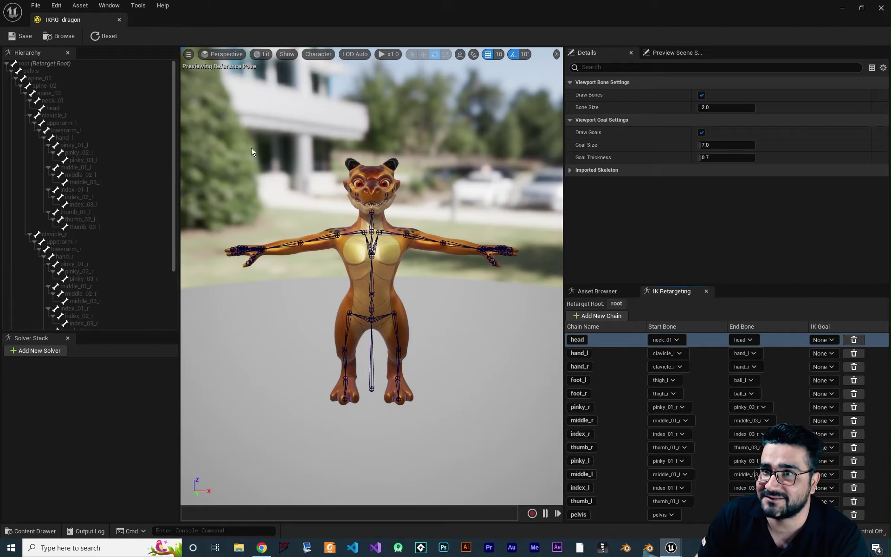
Create an IK Rig in the 5_mixamo/04 folder for the Walking__4_ skeletal mesh and name it IKRIG_OldMan.
click(34, 530)
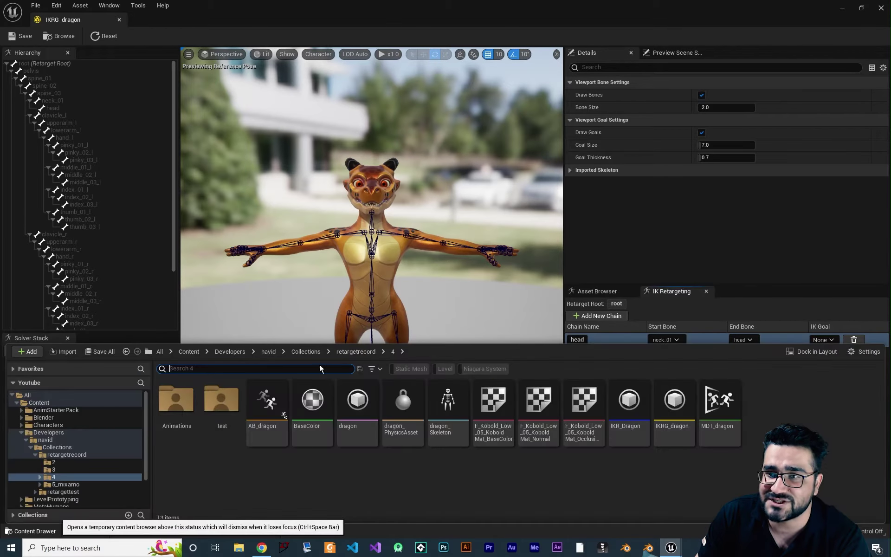
click(96, 483)
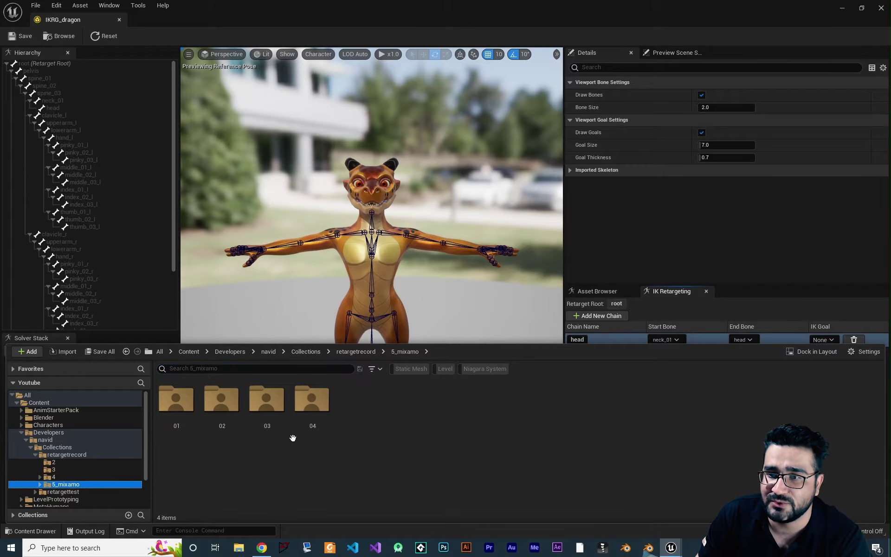
double_click(308, 404)
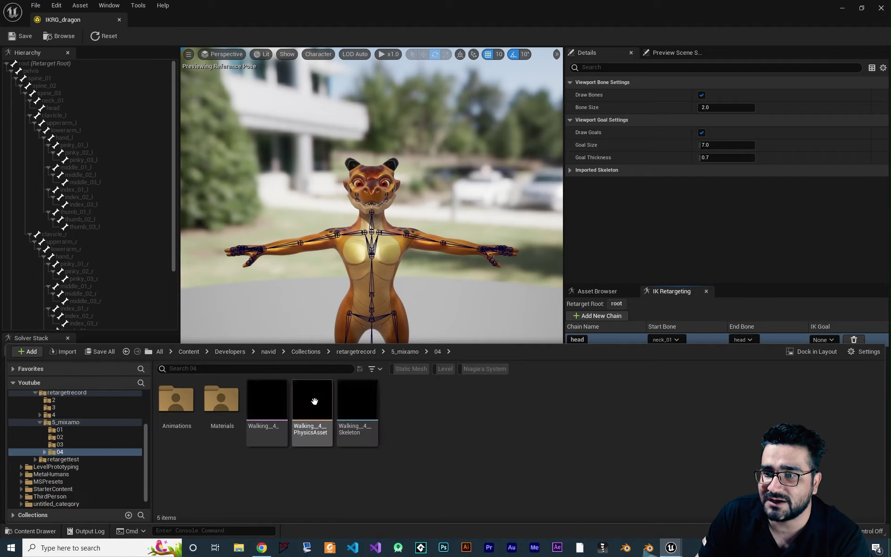
right_click(424, 470)
mouse_move(480, 296)
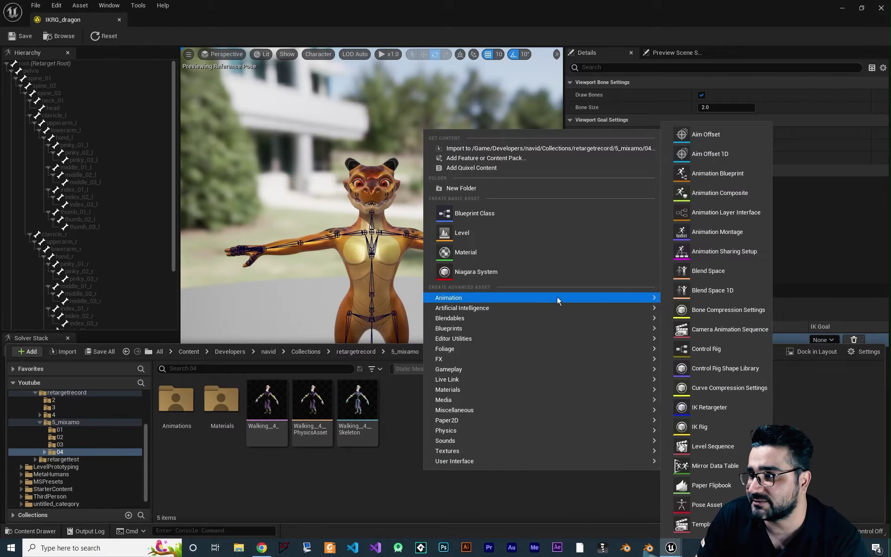
click(682, 426)
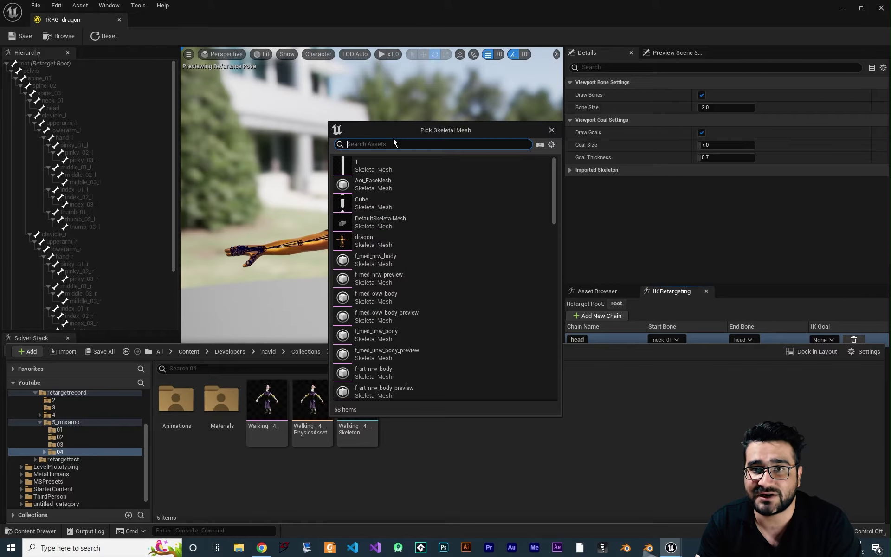
text(walking)
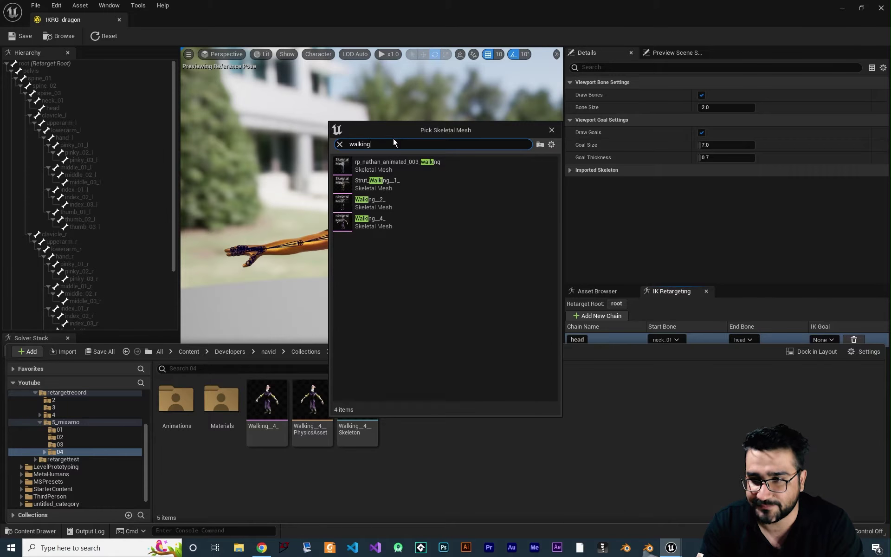
click(404, 223)
click(31, 531)
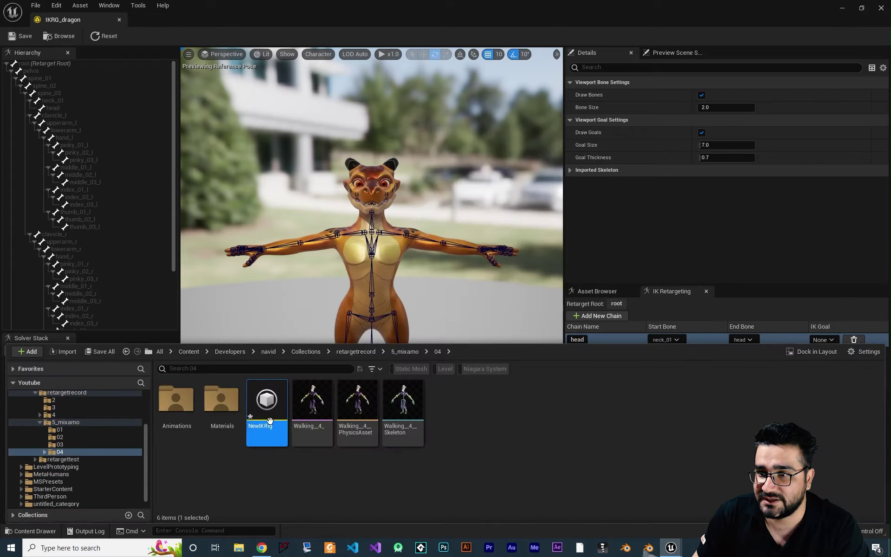
click(263, 426)
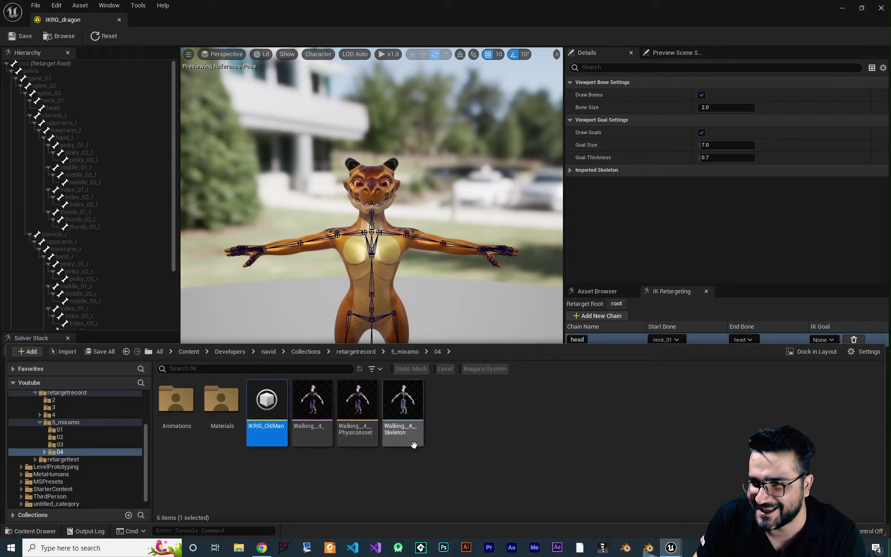
Rename the Walking__4_ skeletal mesh in folder 04 as SKM_OldMan.
click(312, 410)
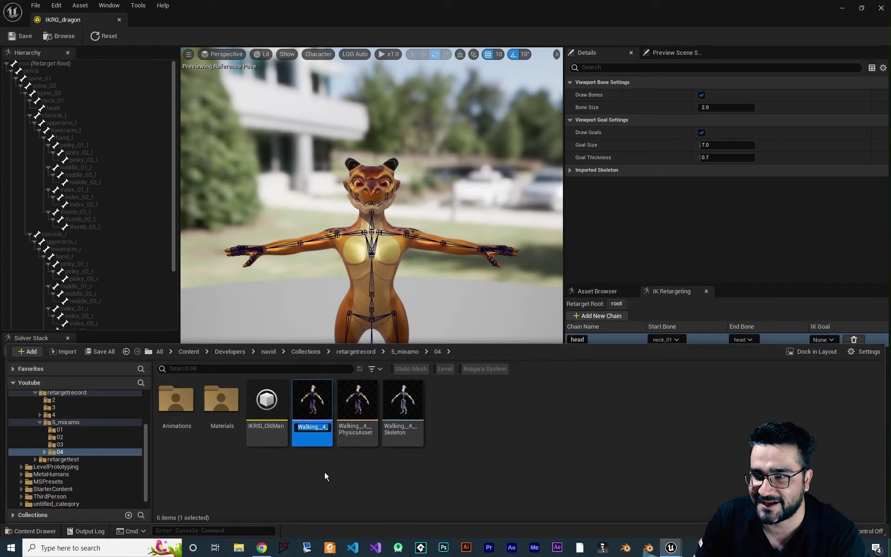
text(SK_)
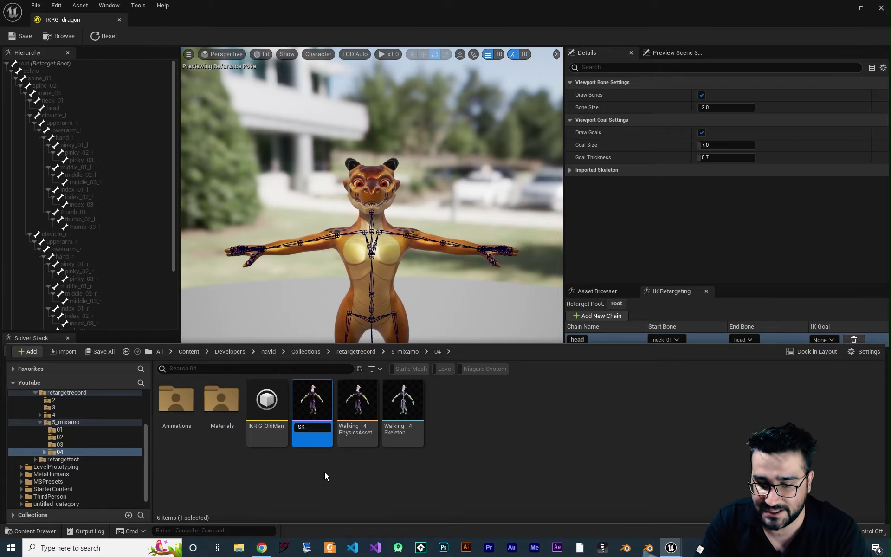
text(M_OldMan)
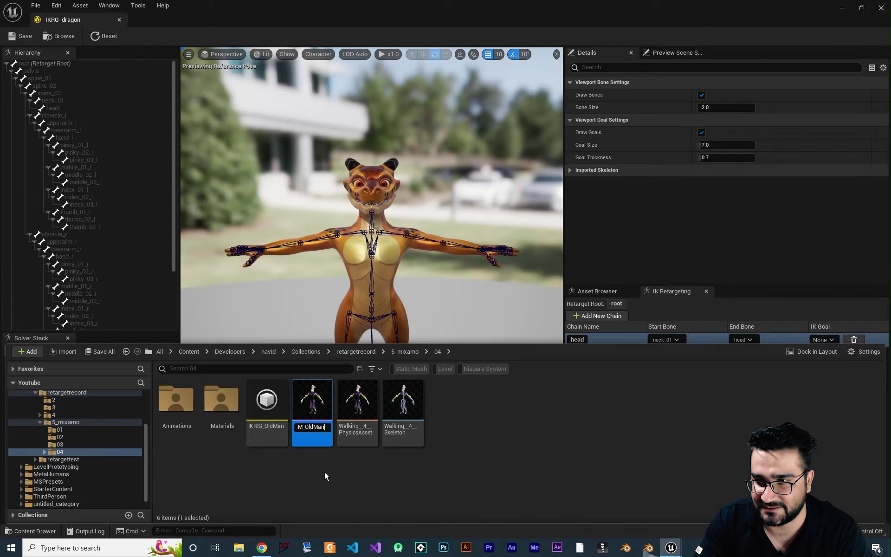
key(Return)
Rename the Walking__4__PhysicsAsset in folder 04 as PA_OldMan.
click(360, 417)
click(314, 427)
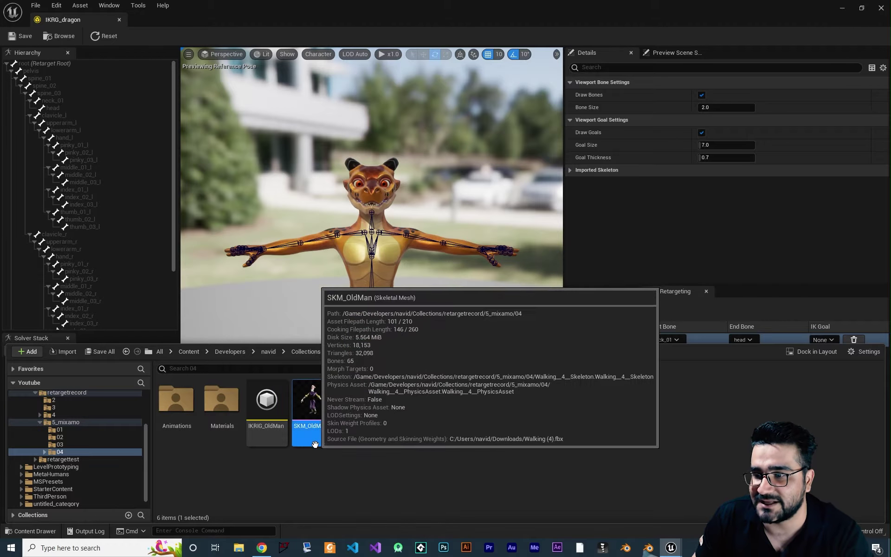
click(314, 428)
click(361, 431)
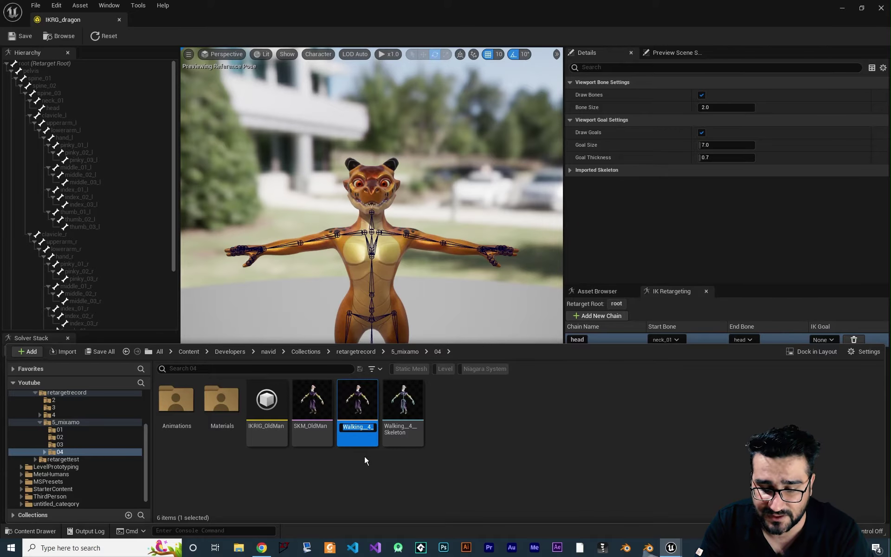
text(PA_)
text(OldMan)
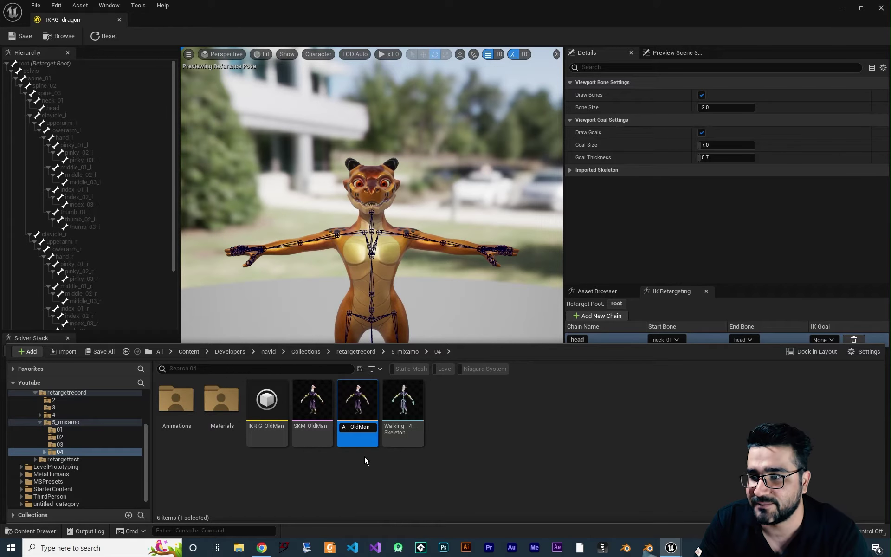
key(Return)
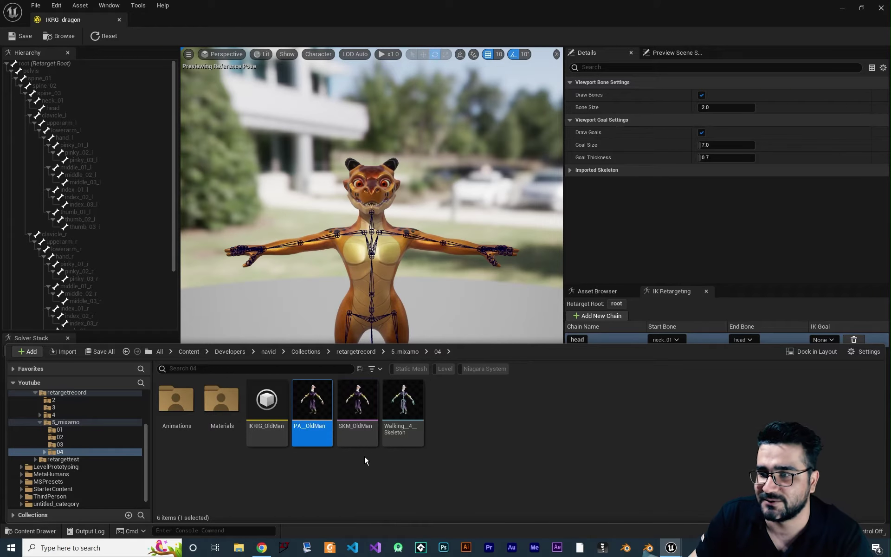
Rename the Walking__4__Skeleton asset in folder 04 as SK_OldMan.
click(402, 420)
key(F2)
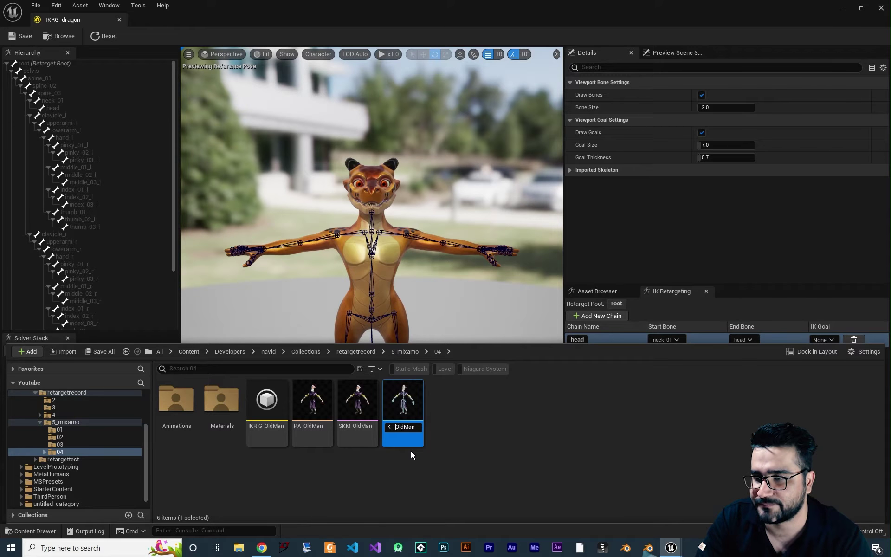
key(Return)
click(371, 482)
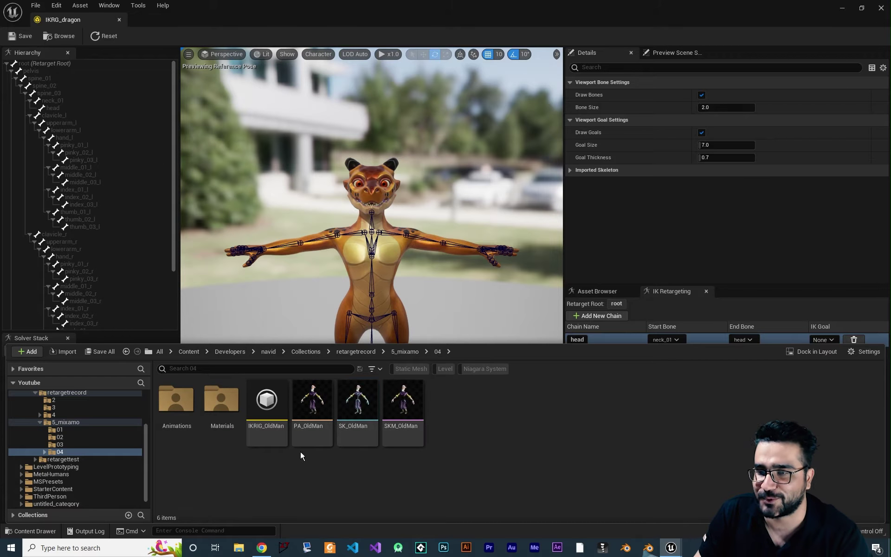
Open IKRIG_OldMan and compare its bone hierarchy with that of IKRG_dragon.
double_click(273, 392)
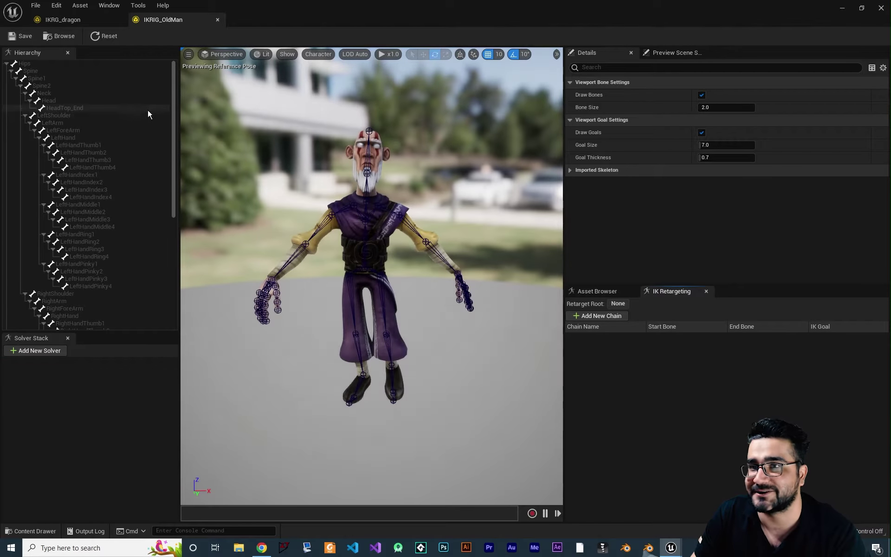
click(55, 18)
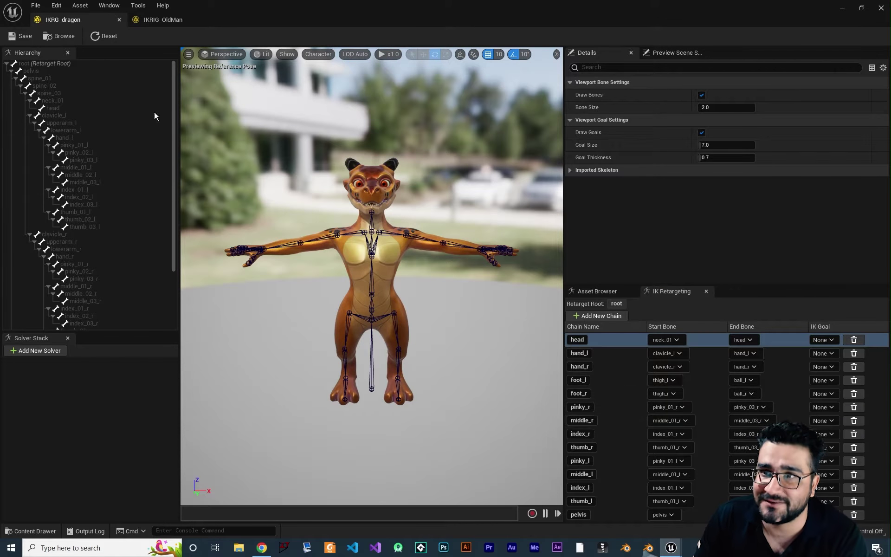
click(148, 21)
click(78, 21)
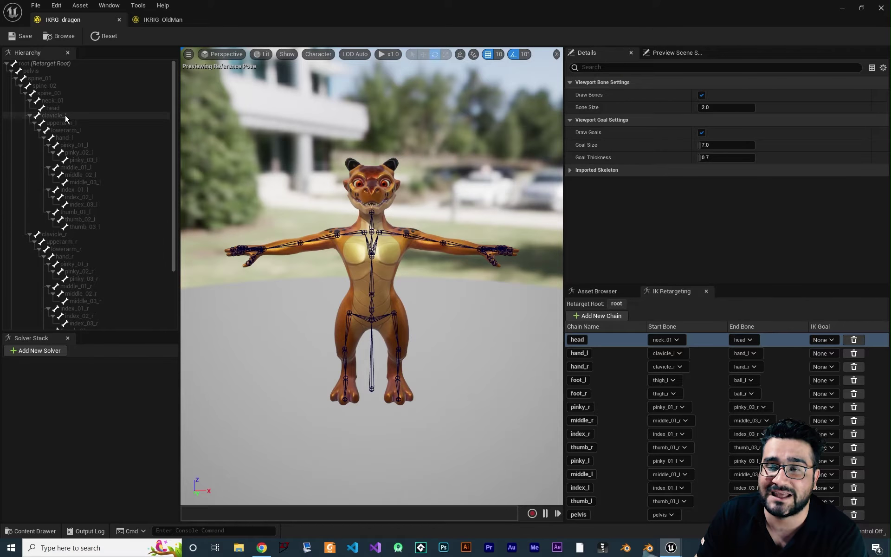
click(159, 22)
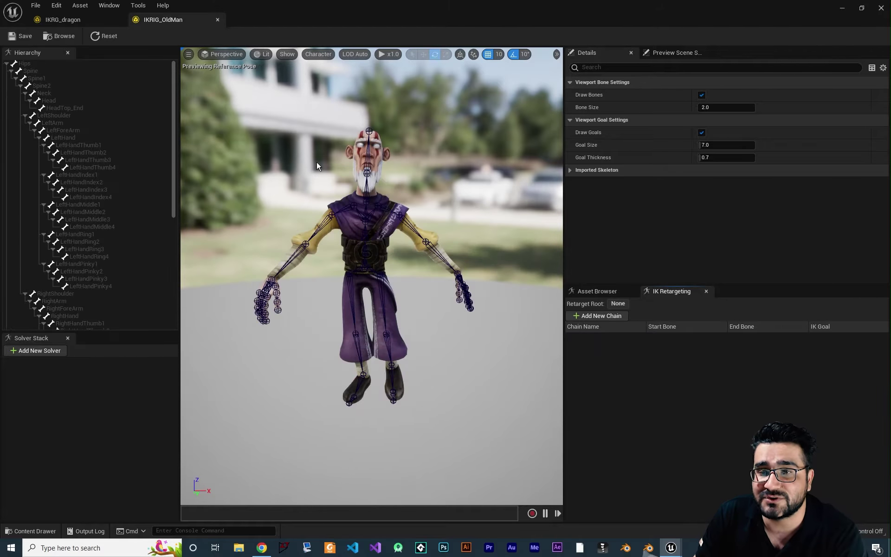
Examine the old man's bones one by one in the hierarchy, from Hips through the spine and head to LeftArm.
click(31, 64)
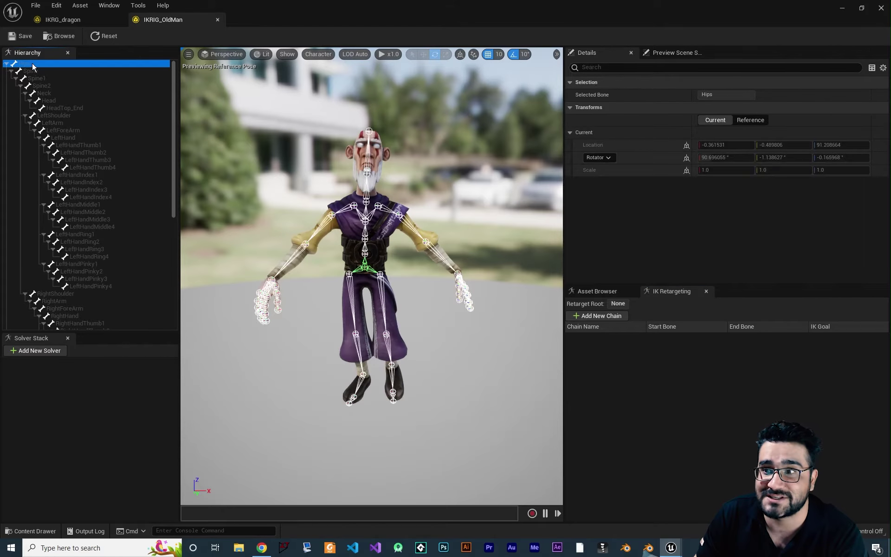
click(49, 71)
click(56, 79)
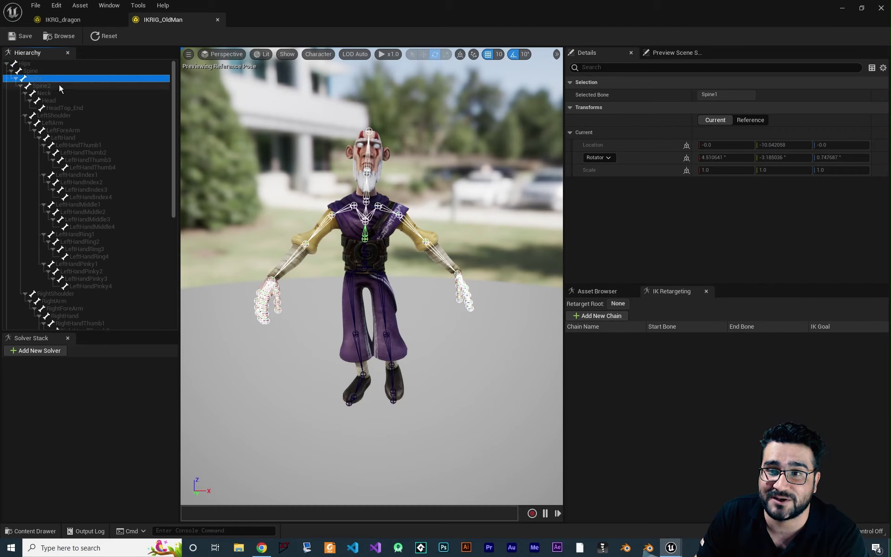
click(59, 85)
click(59, 94)
click(61, 101)
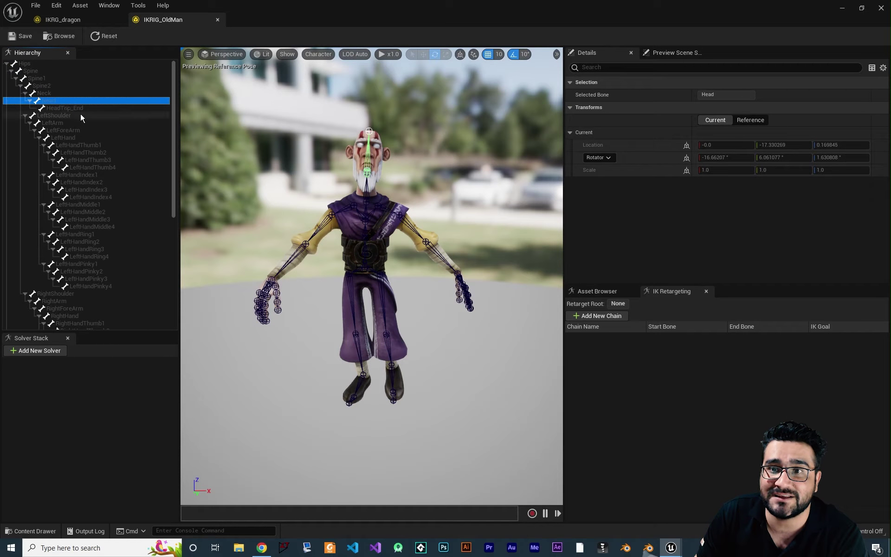
click(73, 108)
click(68, 115)
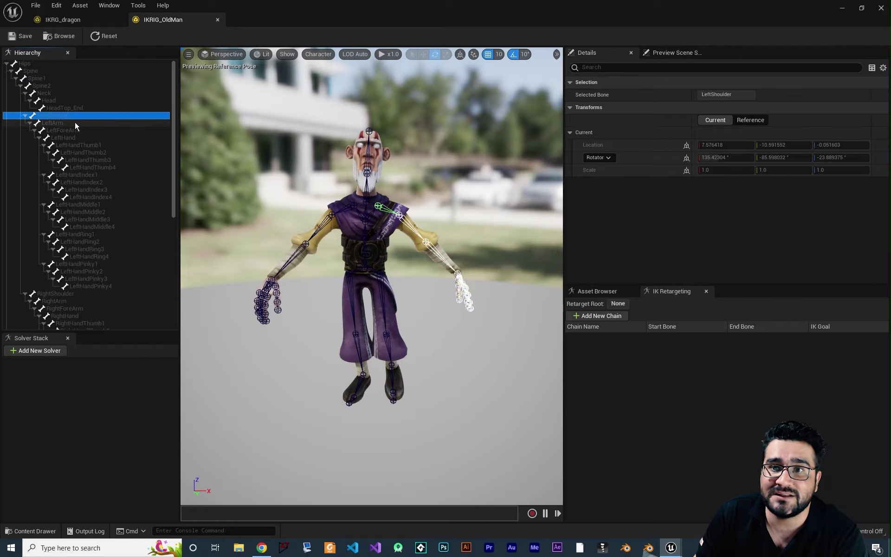
click(65, 123)
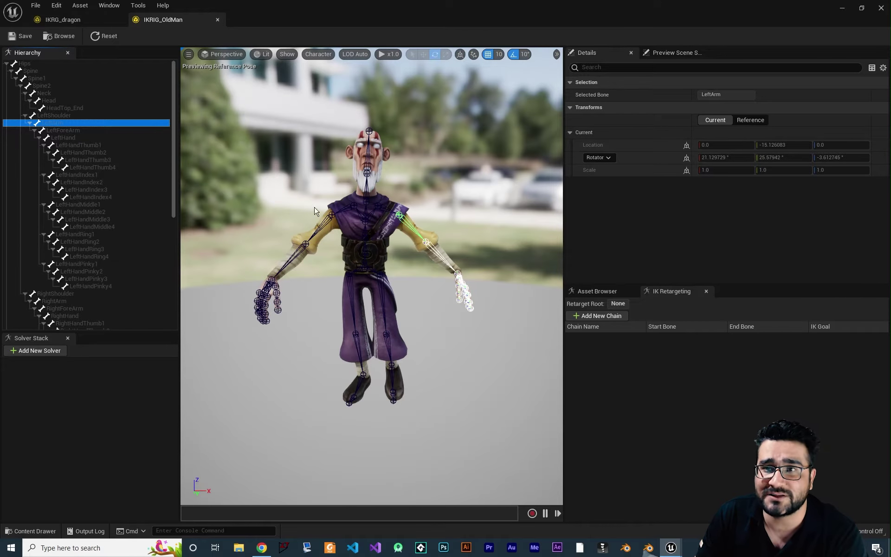
Compare the two rigs again and examine the hand_l and head retarget chains of IKRG_dragon.
click(77, 24)
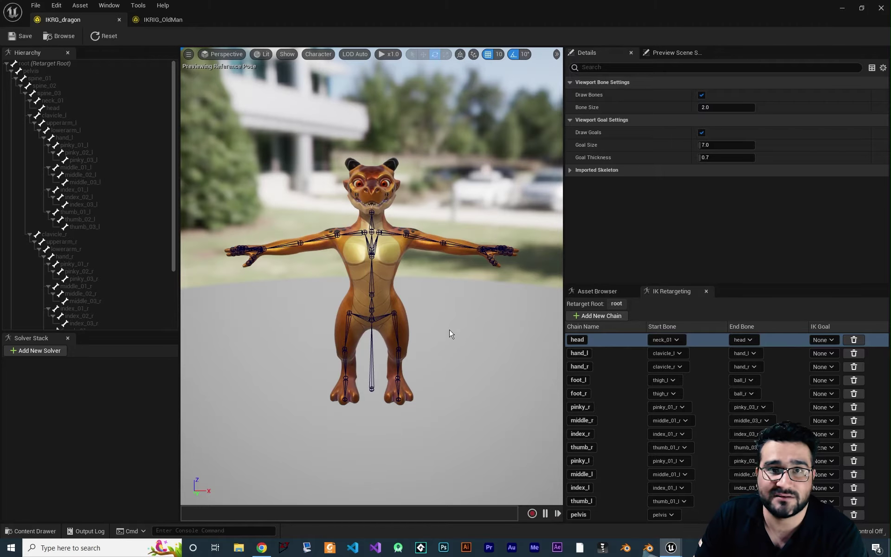
click(155, 21)
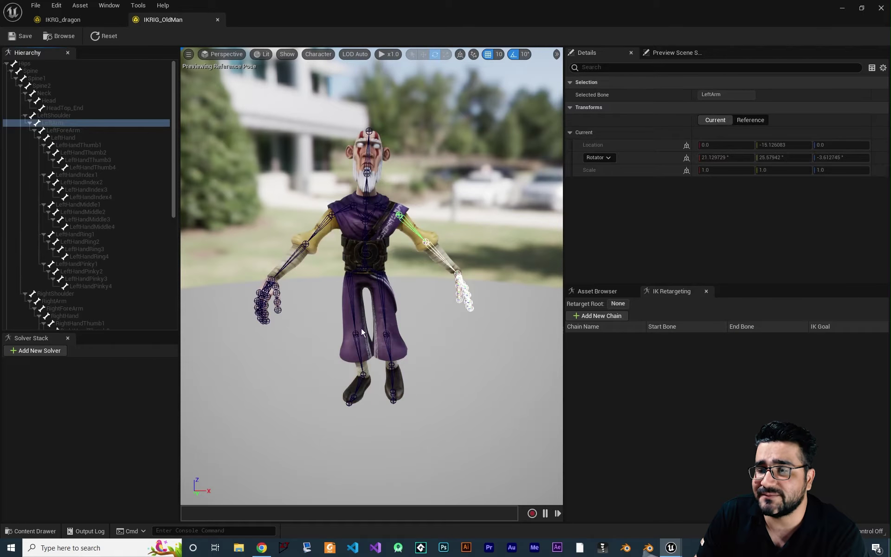
click(63, 19)
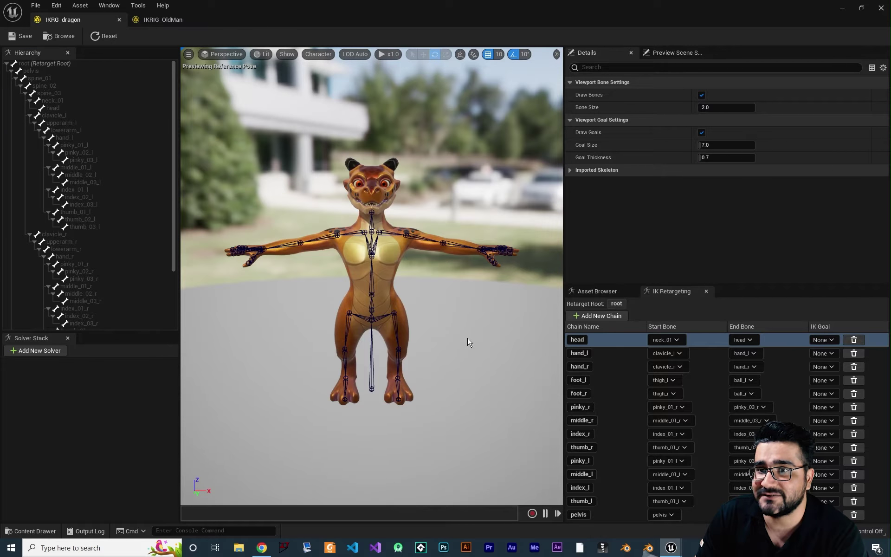
click(611, 353)
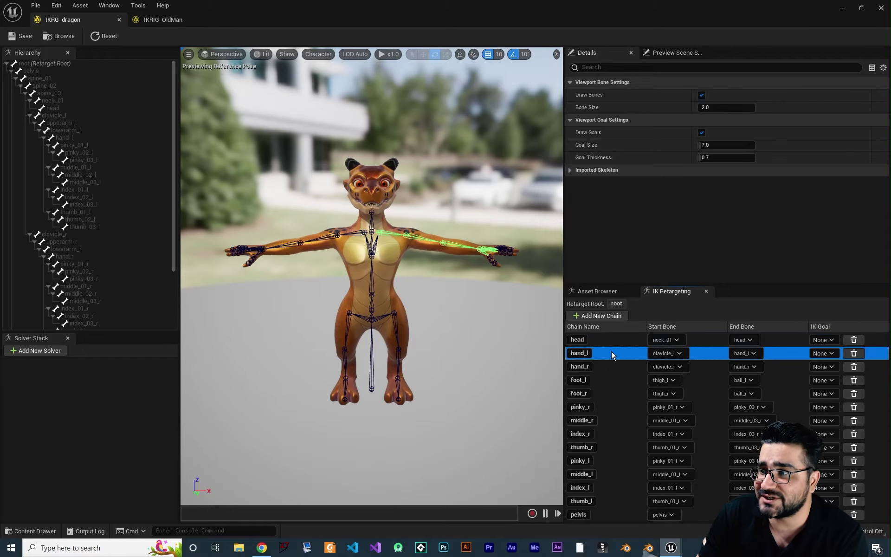
click(611, 340)
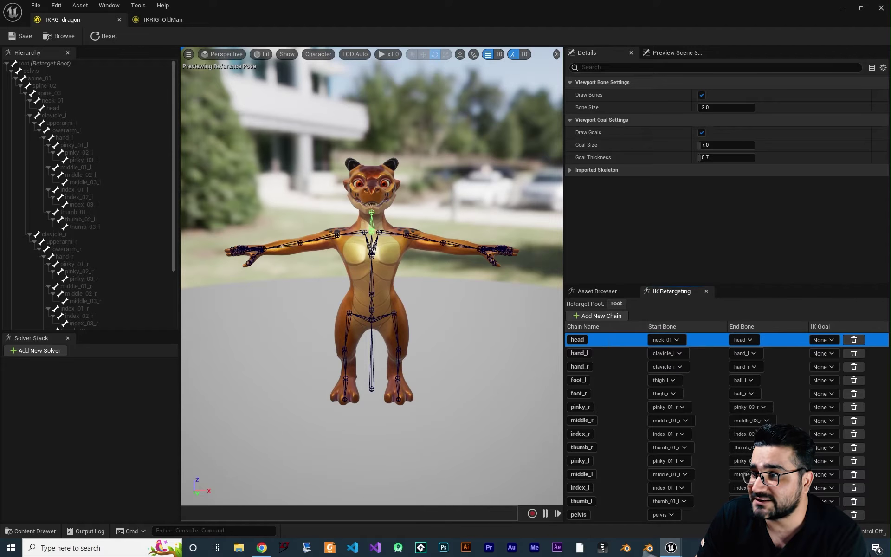
click(578, 339)
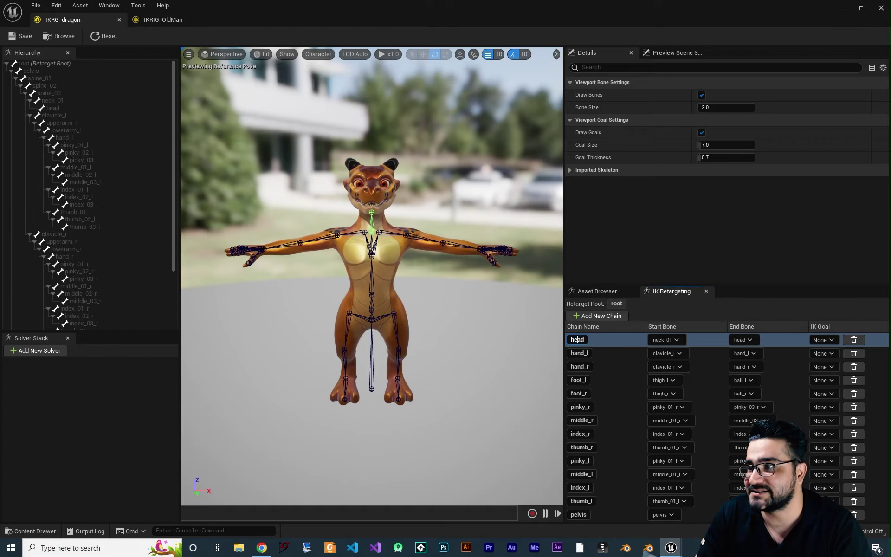
Add a retarget chain named head to IKRIG_OldMan.
click(186, 19)
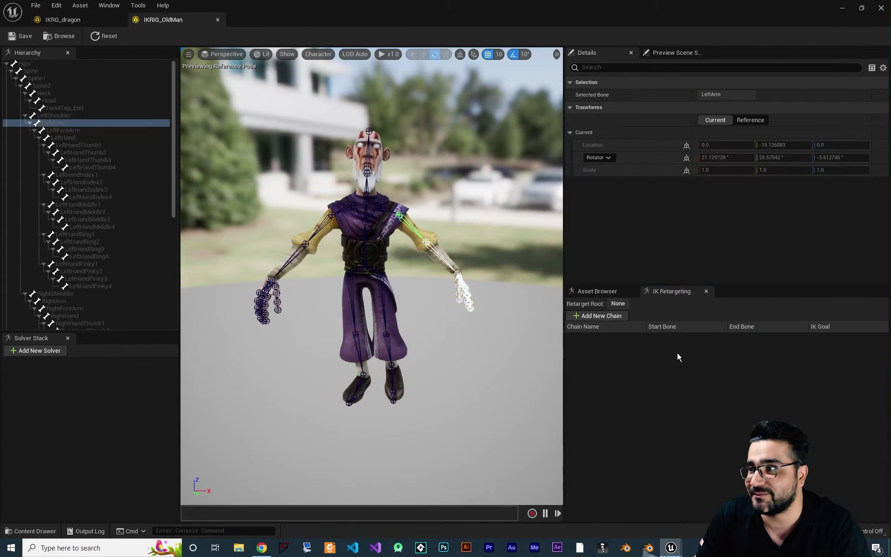
click(599, 316)
double_click(597, 340)
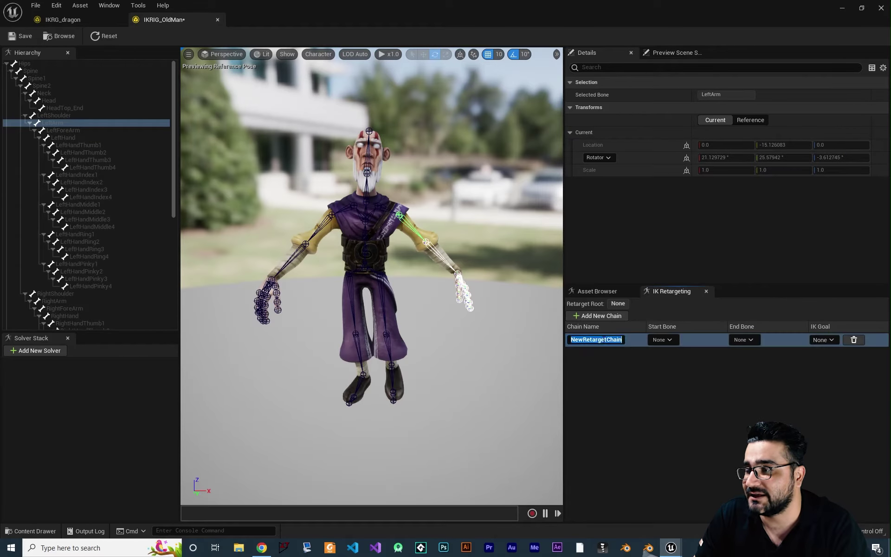
text(head)
key(Return)
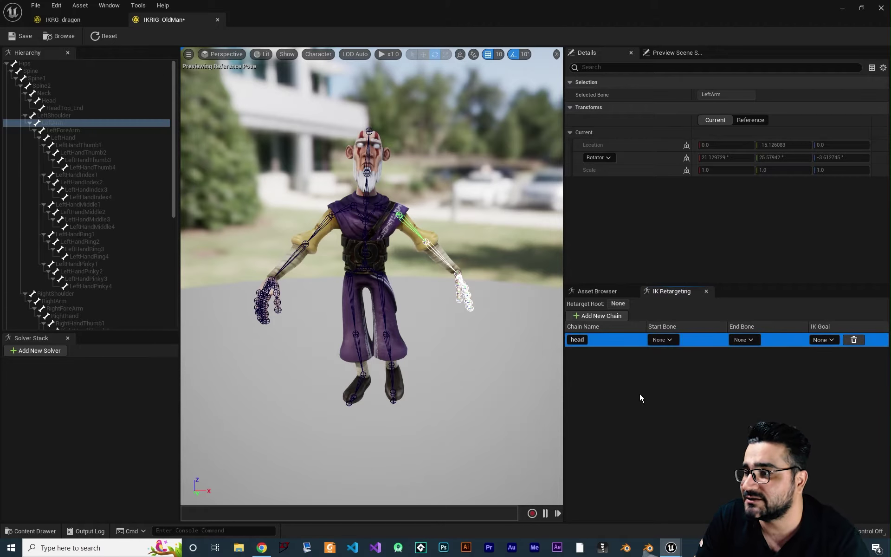
Set the head chain's start bone to Neck and its end bone to Head.
click(52, 100)
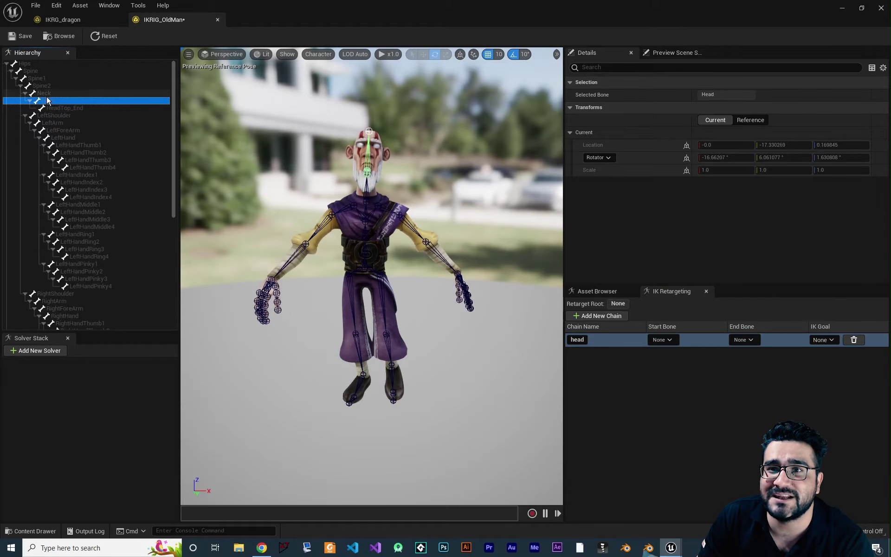
click(46, 93)
click(670, 342)
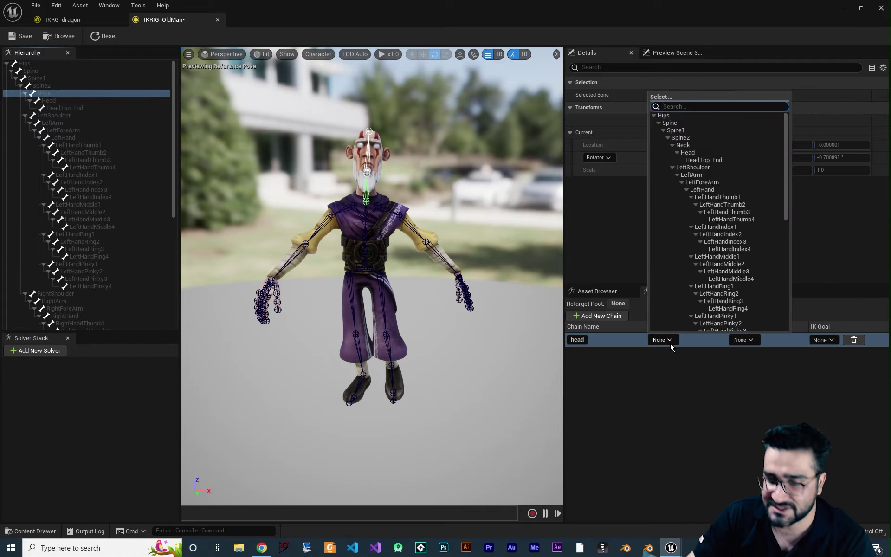
text(neck)
key(Return)
click(751, 339)
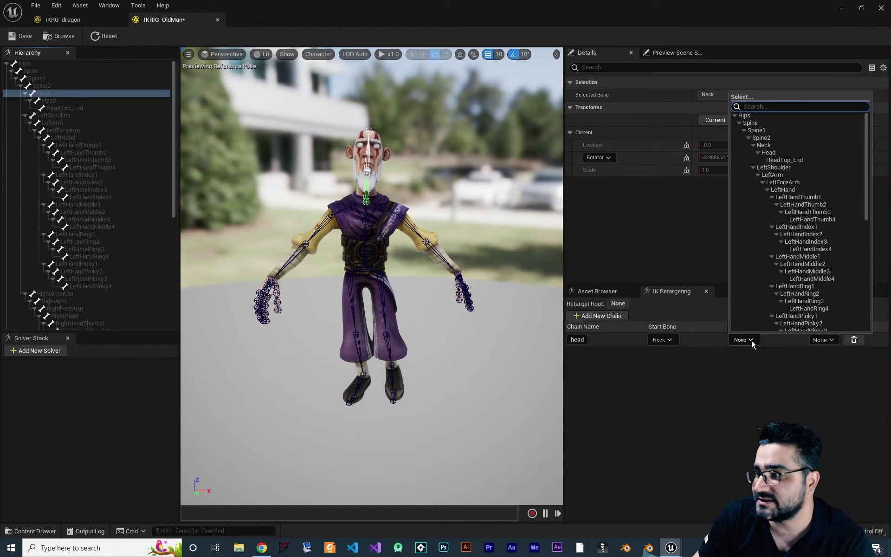
text(head)
key(Return)
click(722, 427)
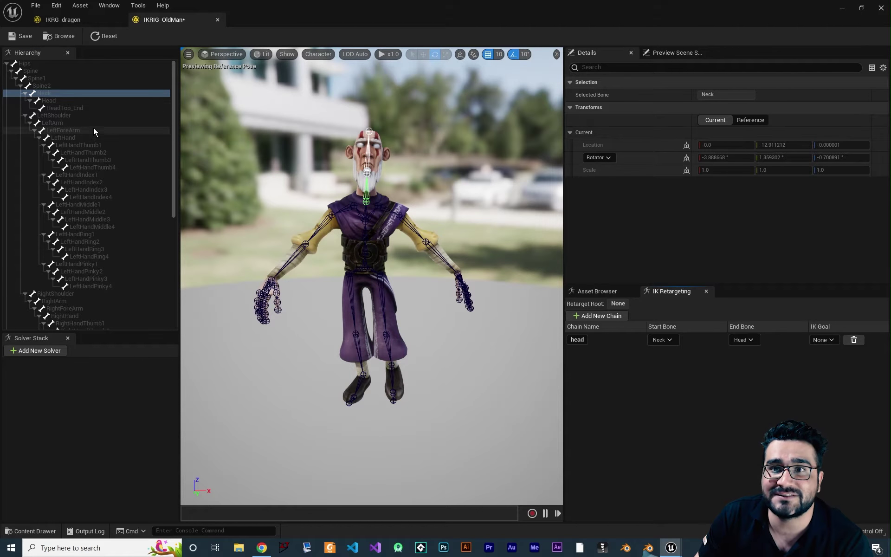
Compare the old man's Hips and spine bones with the dragon's pelvis chain and add a retarget chain named pelvis to IKRIG_OldMan.
click(34, 73)
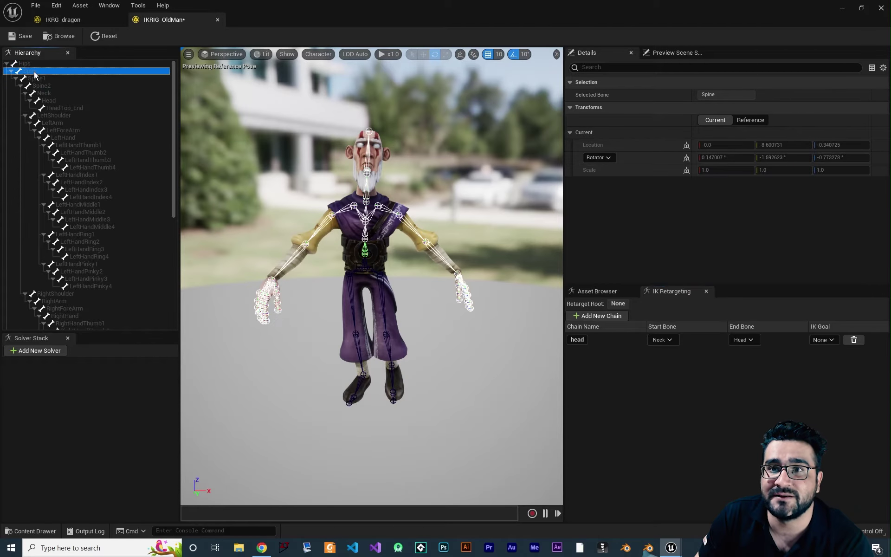
click(47, 63)
shift+click(50, 84)
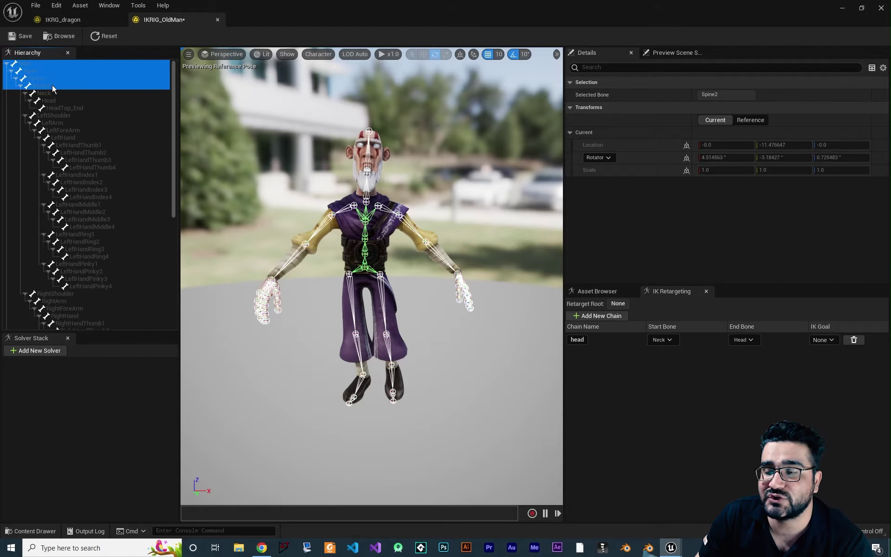
click(66, 21)
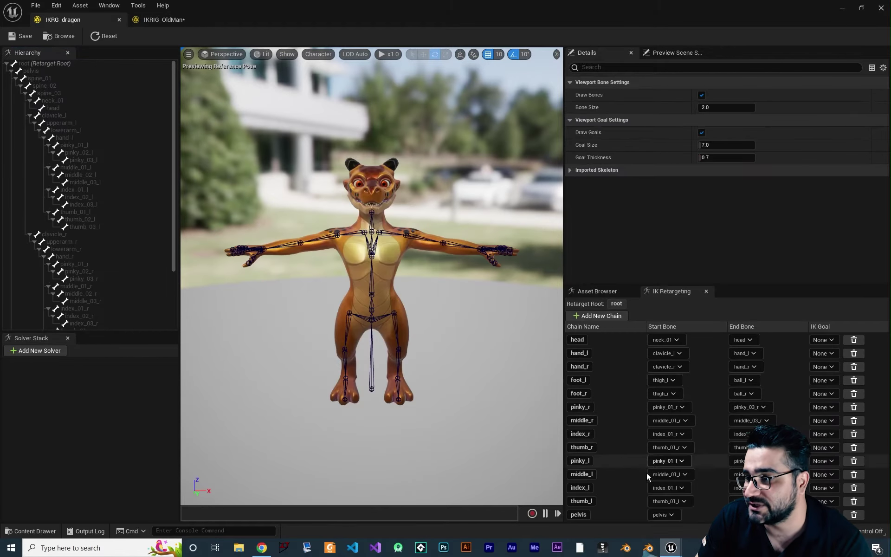
click(609, 517)
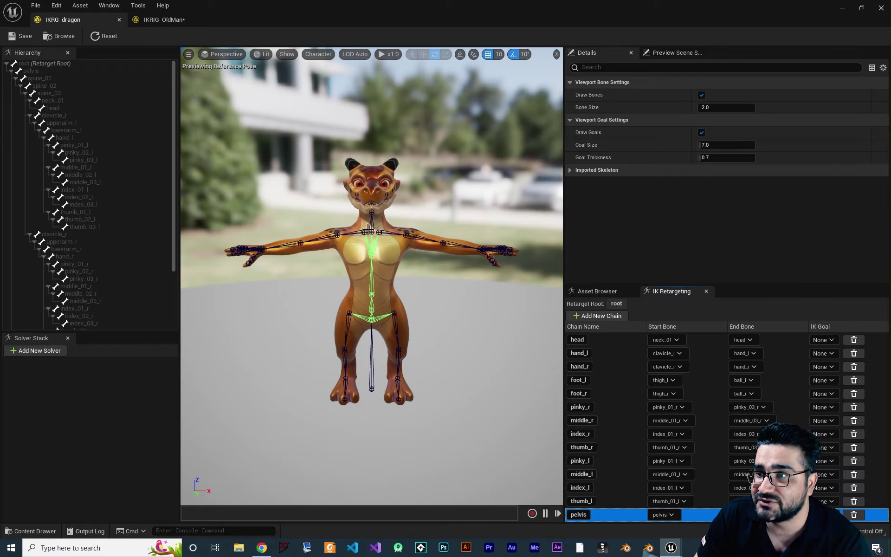
double_click(592, 515)
click(162, 20)
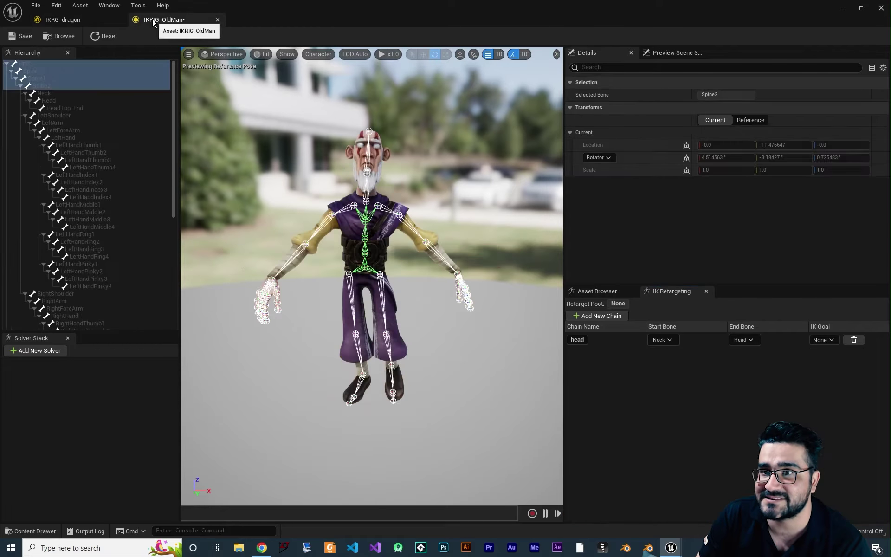
click(600, 315)
double_click(596, 352)
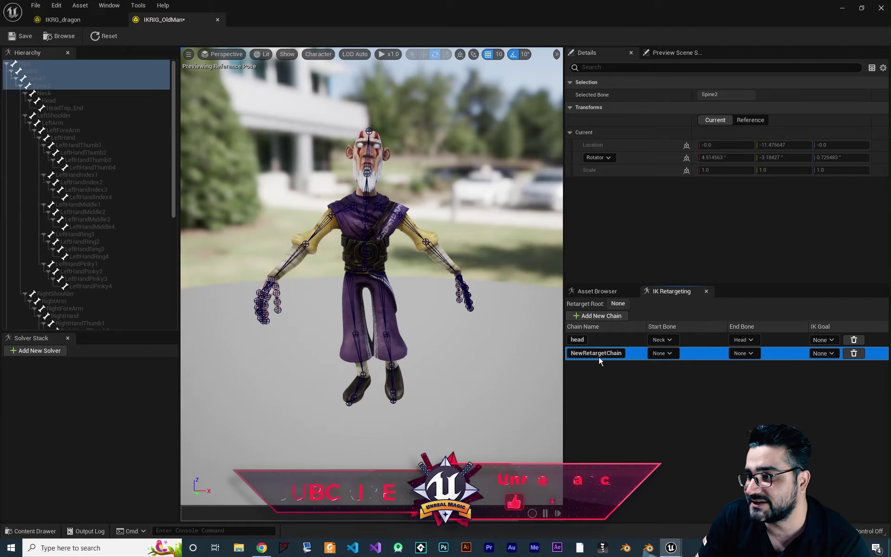
text(pelvis)
key(Return)
Set the pelvis chain's start bone to Hips and its end bone to Spine2.
click(385, 269)
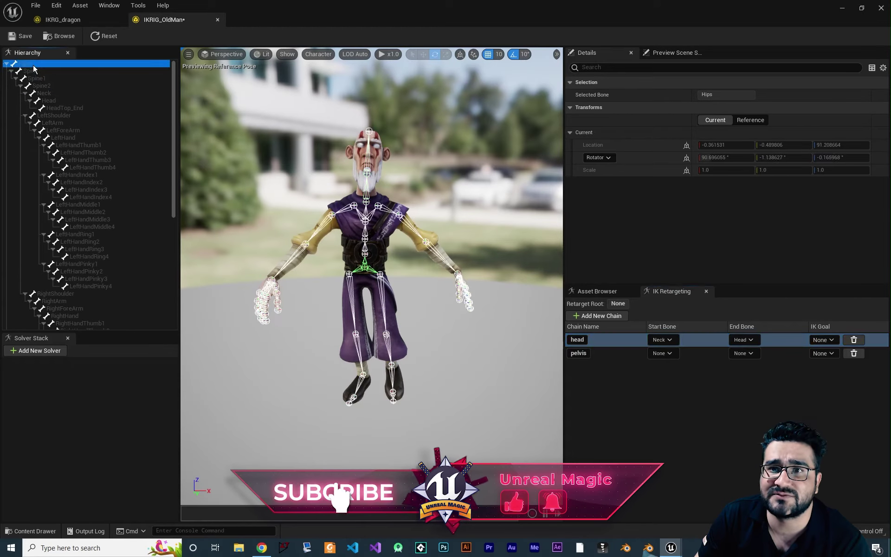
click(67, 89)
click(663, 353)
text(hip)
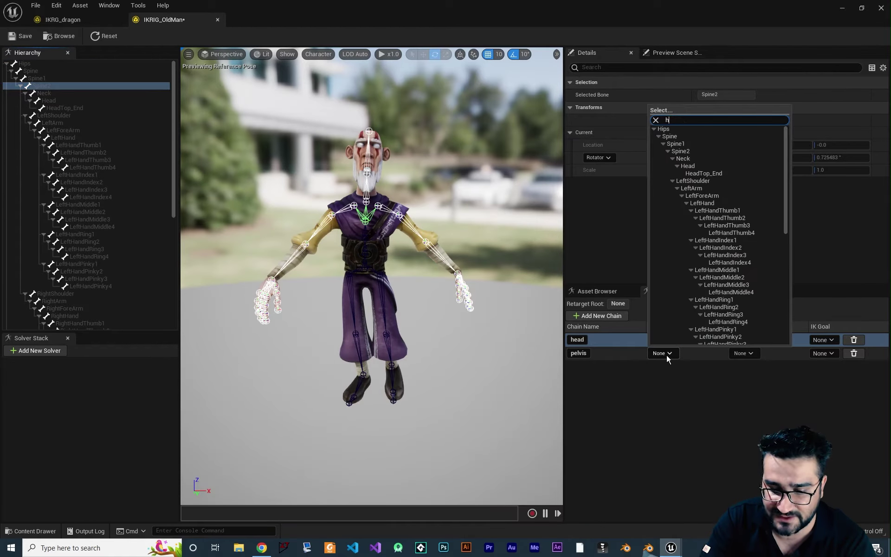
key(Return)
click(746, 355)
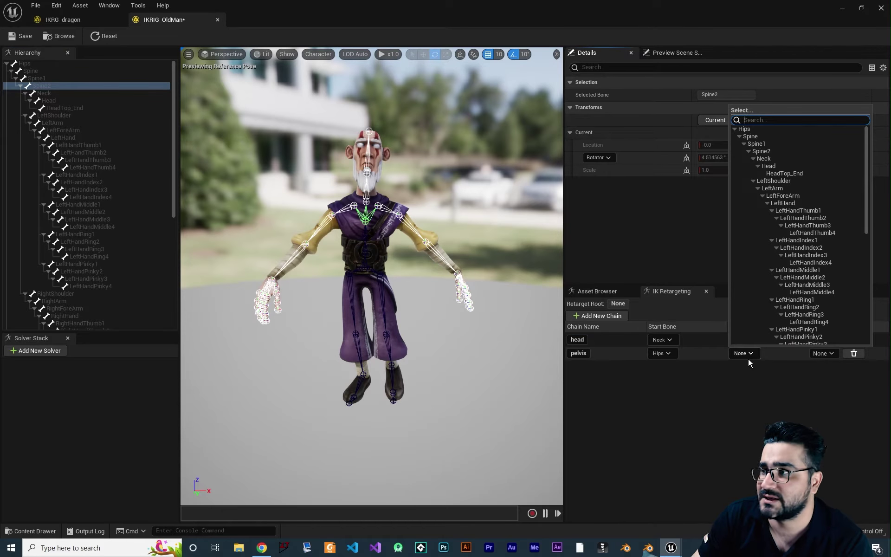
text(spine)
click(762, 153)
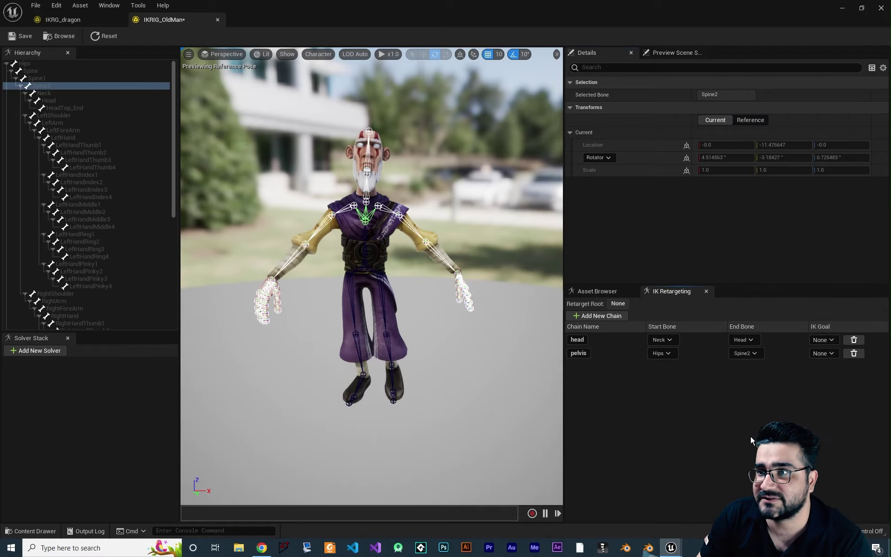
Examine which bones the hand_l, hand_r, foot_l and foot_r retarget chains of IKRG_dragon cover.
click(62, 20)
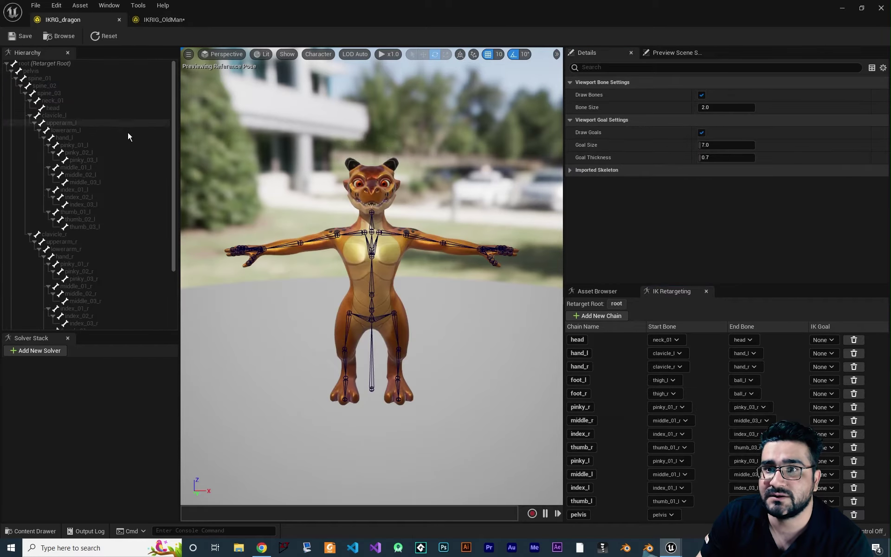
click(599, 352)
click(605, 366)
click(605, 385)
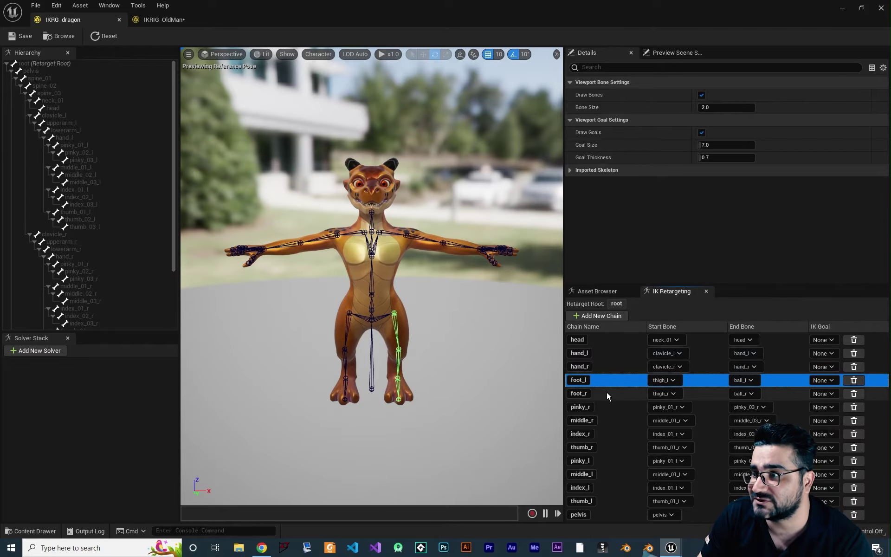
click(606, 391)
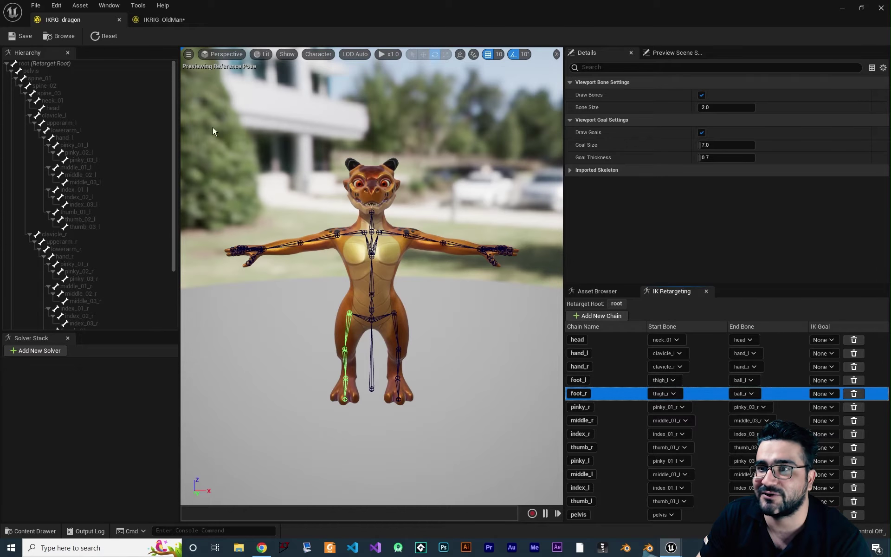
click(160, 21)
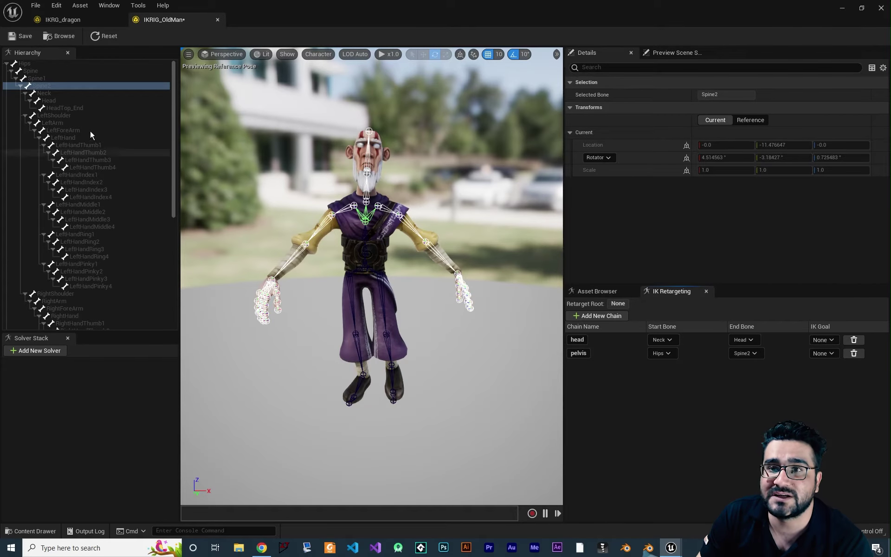
click(88, 20)
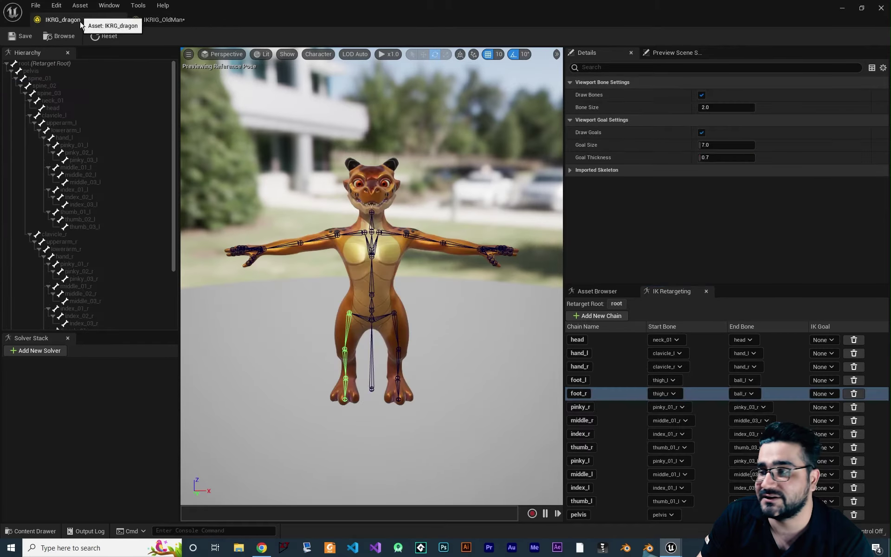
click(604, 355)
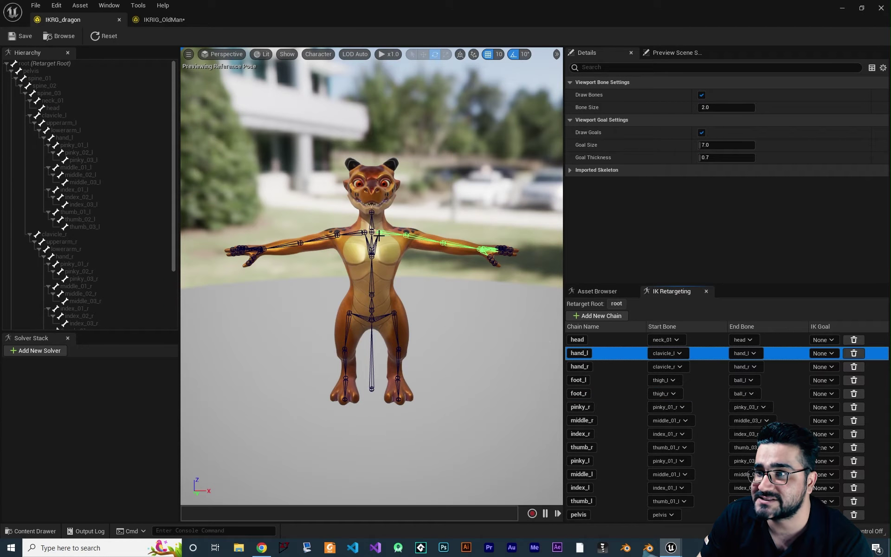
Start a new retarget chain in IKRIG_OldMan from the selected bones LeftShoulder through LeftHand.
click(164, 20)
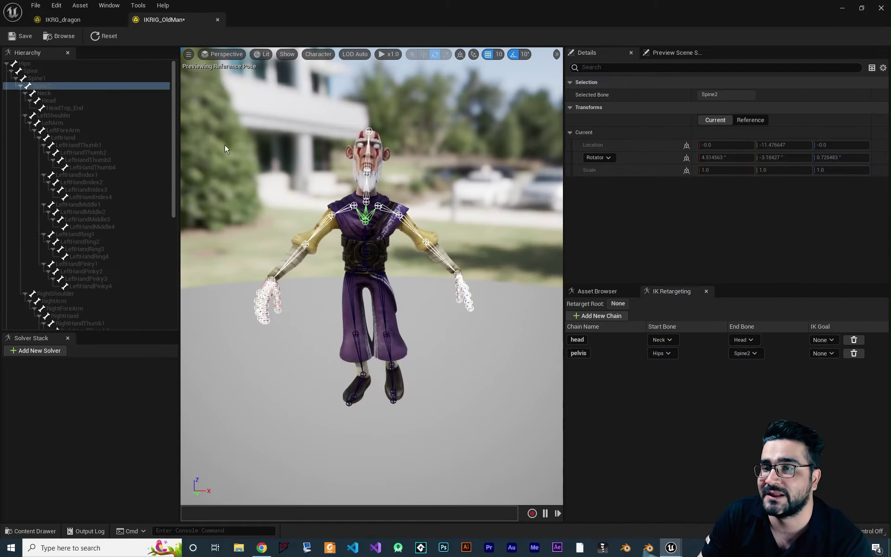
click(60, 114)
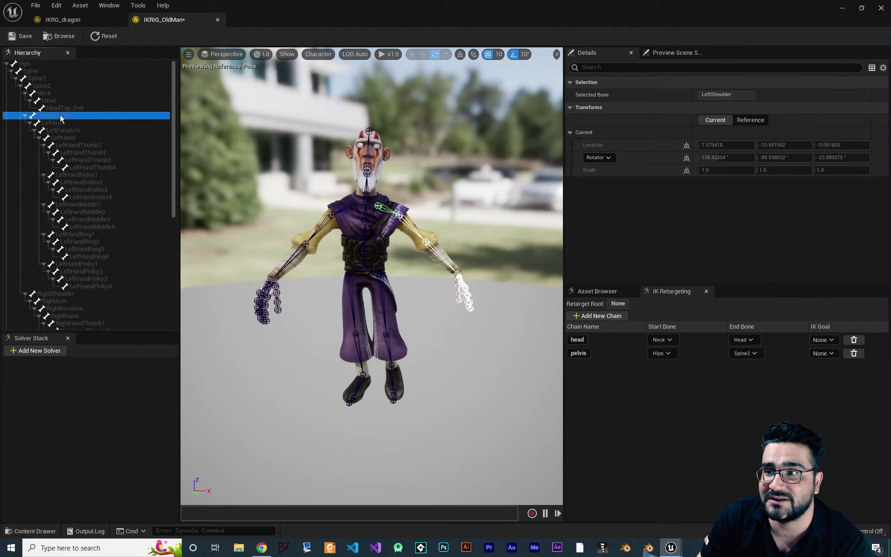
shift+click(64, 123)
shift+click(63, 130)
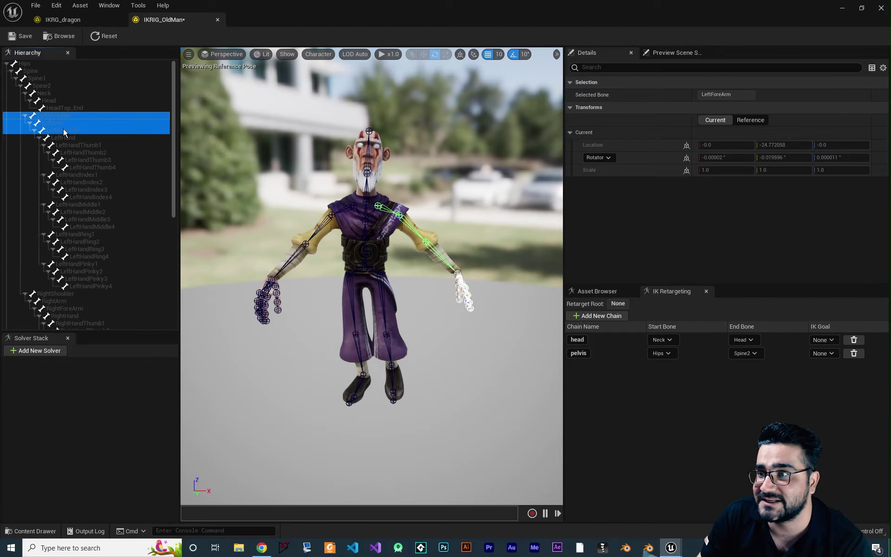
shift+click(65, 135)
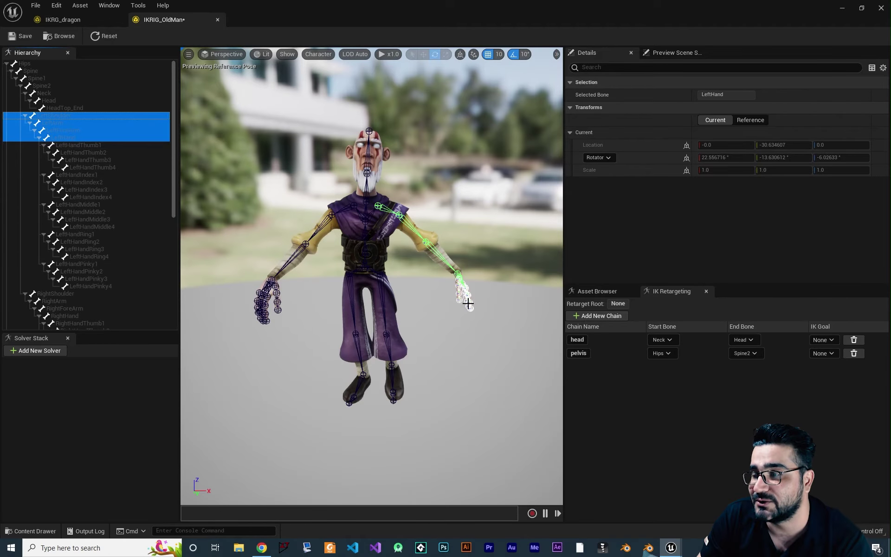
drag(468, 303, 465, 262)
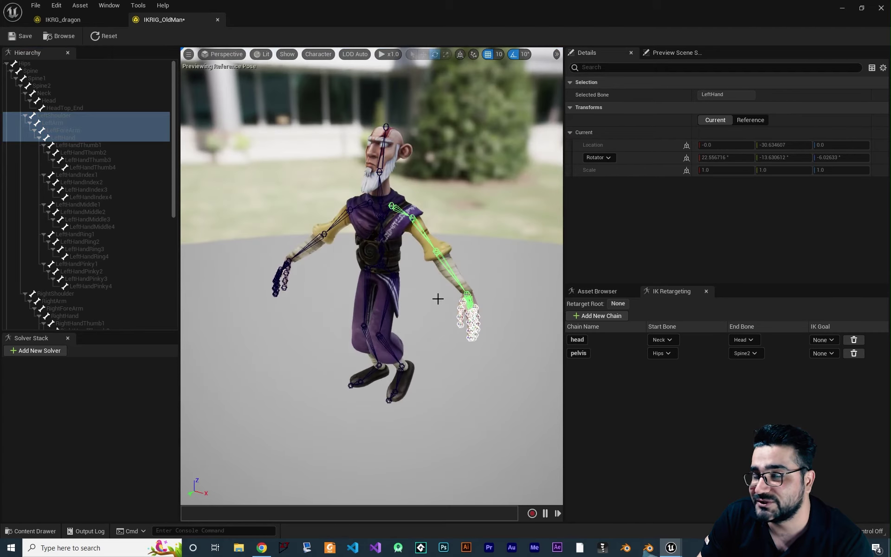
right_click(52, 117)
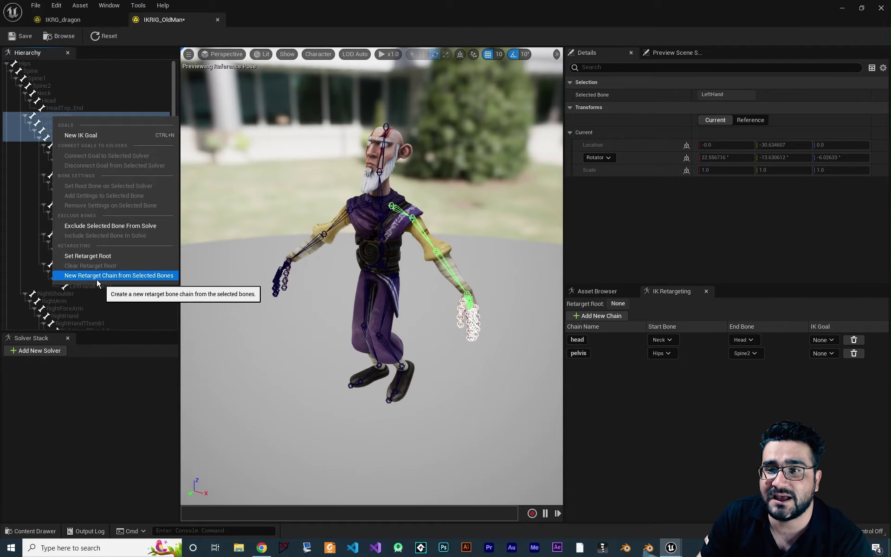
click(110, 276)
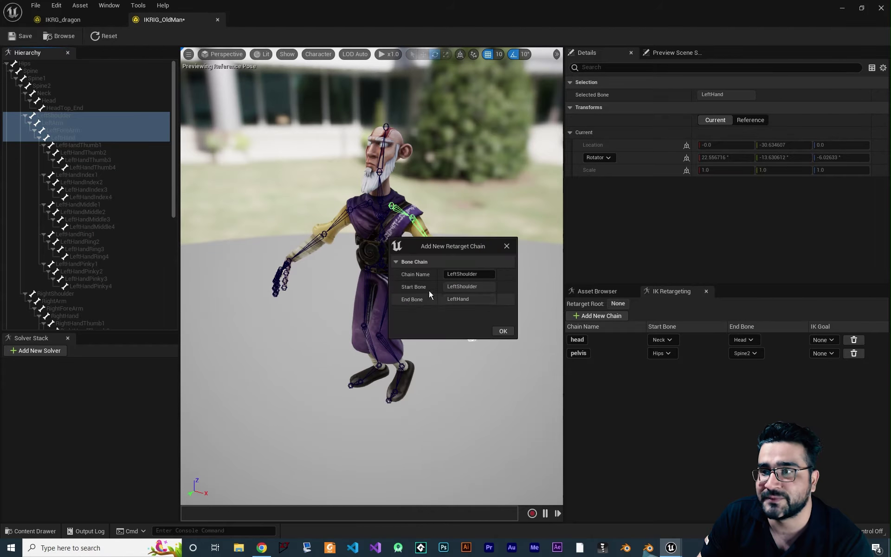
Name the new left arm chain hand_l and add it to the rig.
click(485, 276)
text(Ha)
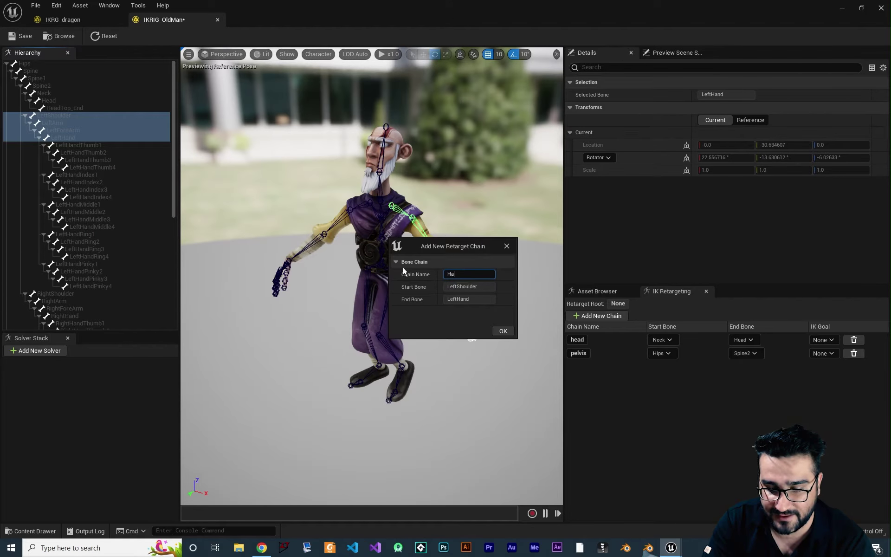
text(nd)
key(BackSpace)
key(BackSpace)
key(BackSpace)
key(BackSpace)
text(han)
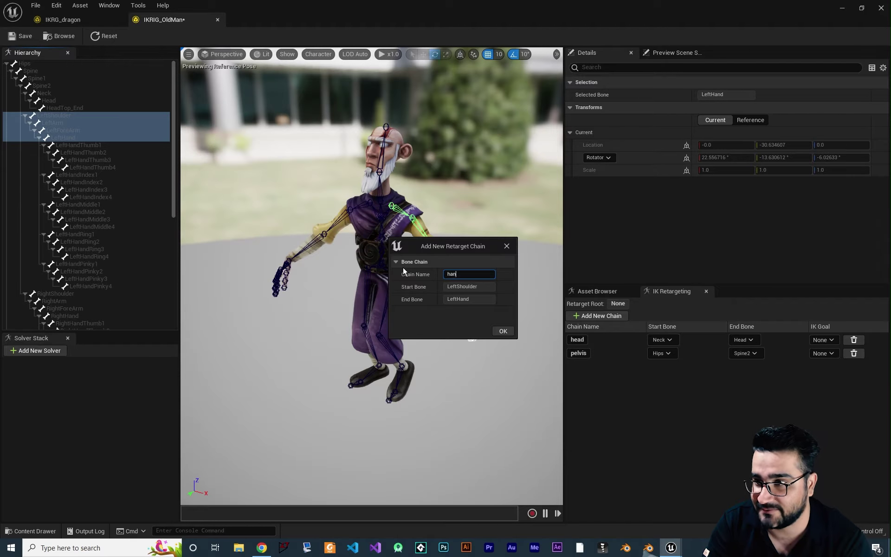
text(d_l)
click(501, 331)
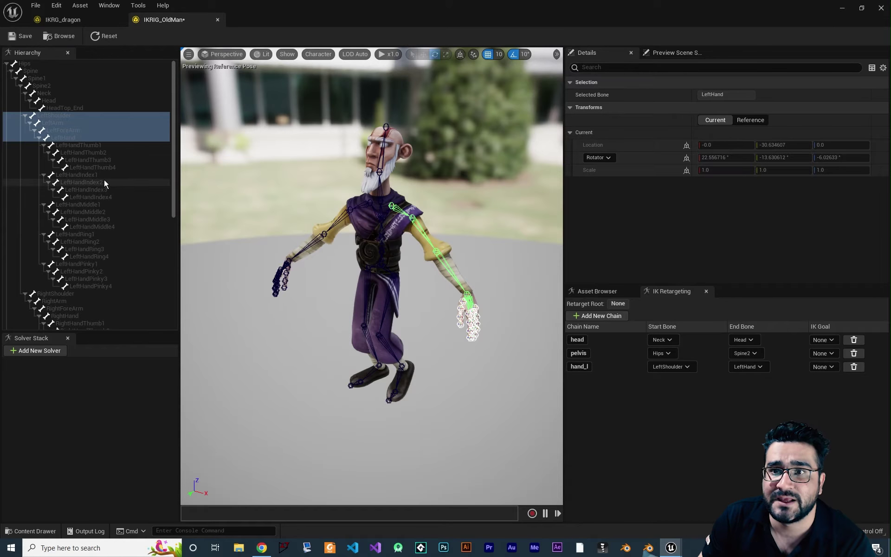
Examine the left hand's thumb, index and middle finger bones in the IKRIG_OldMan skeleton.
click(84, 146)
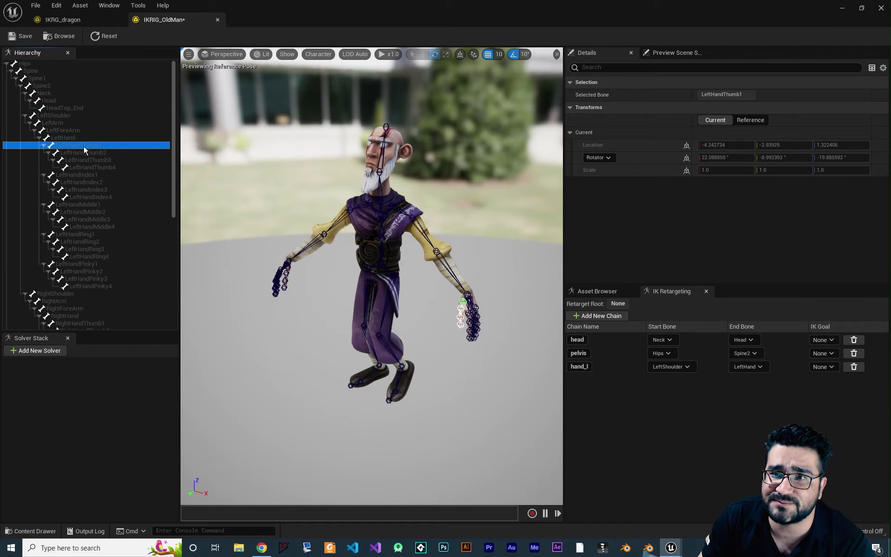
shift+click(90, 167)
click(75, 175)
shift+click(77, 197)
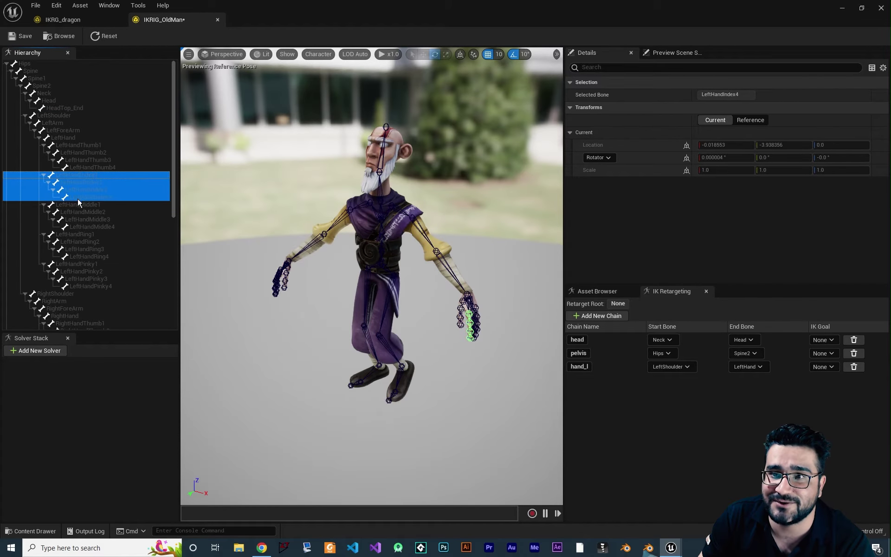
click(77, 205)
shift+click(77, 226)
scroll(79, 241, down, 4)
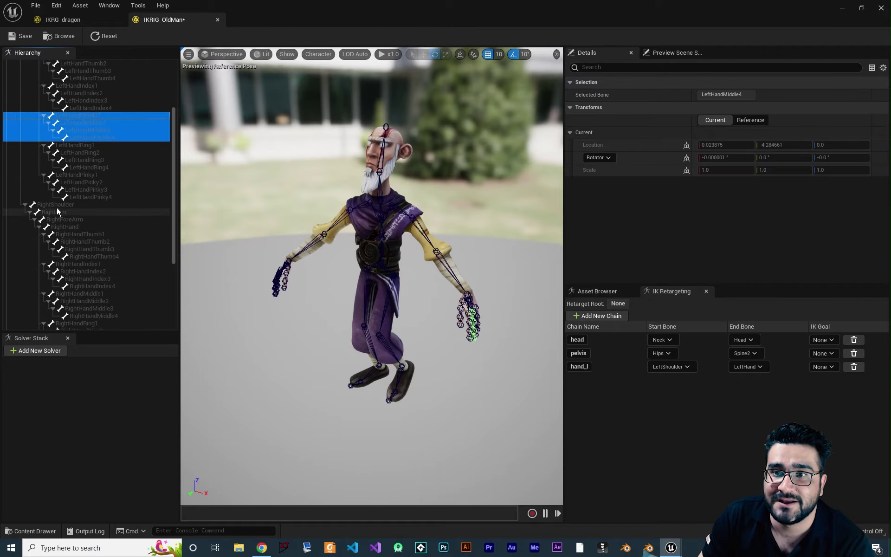
Add a retarget chain named hand_r covering RightShoulder through RightHand, checking it against the hand_r chain in IKRG_dragon.
click(58, 205)
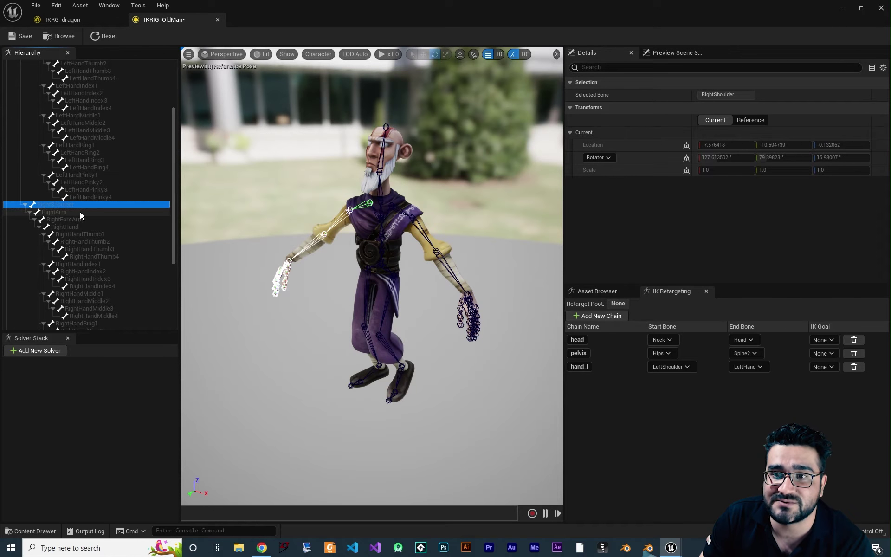
shift+click(82, 227)
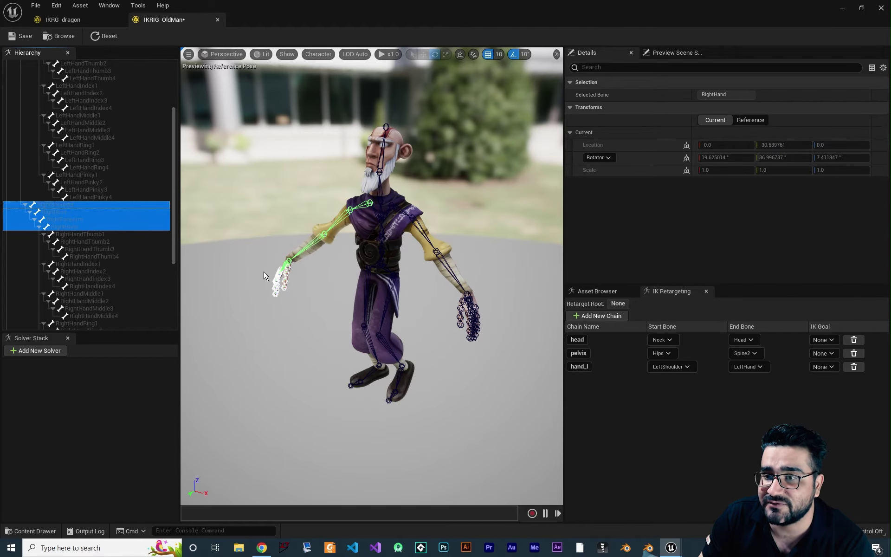
alt+drag(353, 297, 450, 308)
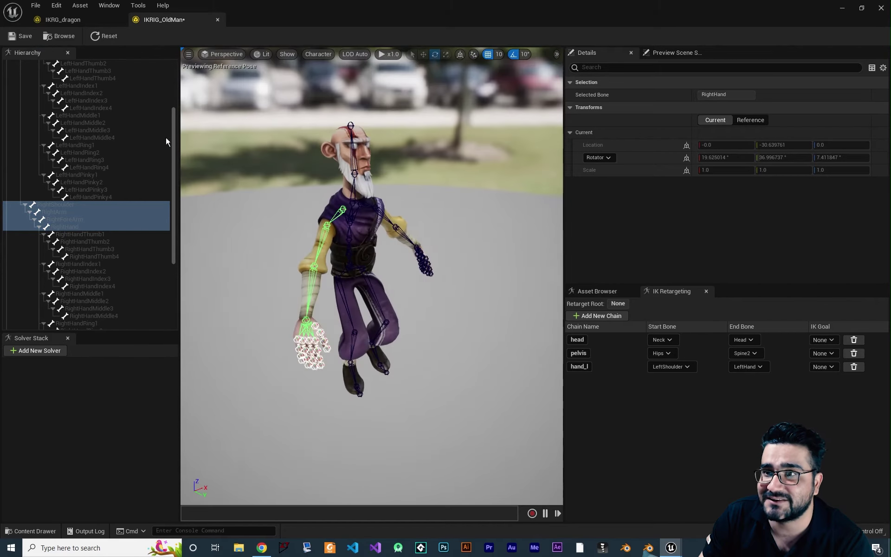
click(60, 19)
click(616, 367)
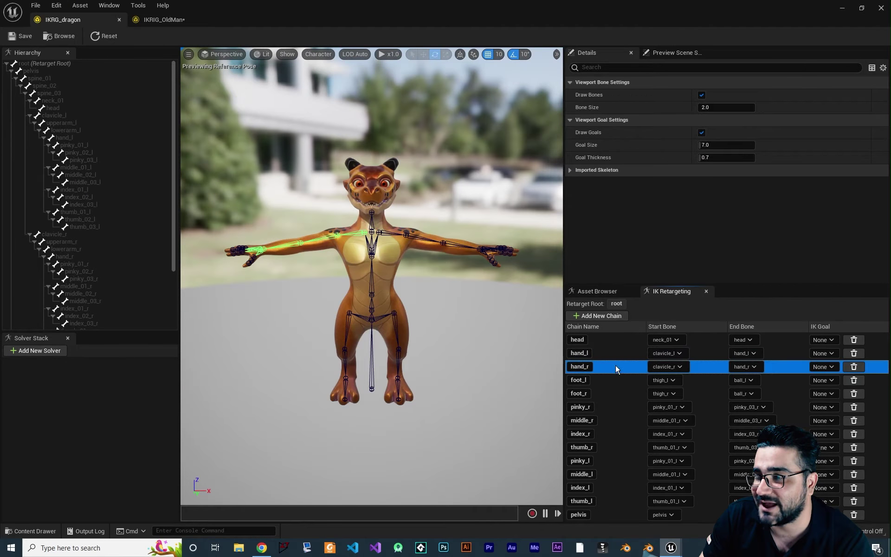
alt+drag(295, 271, 404, 328)
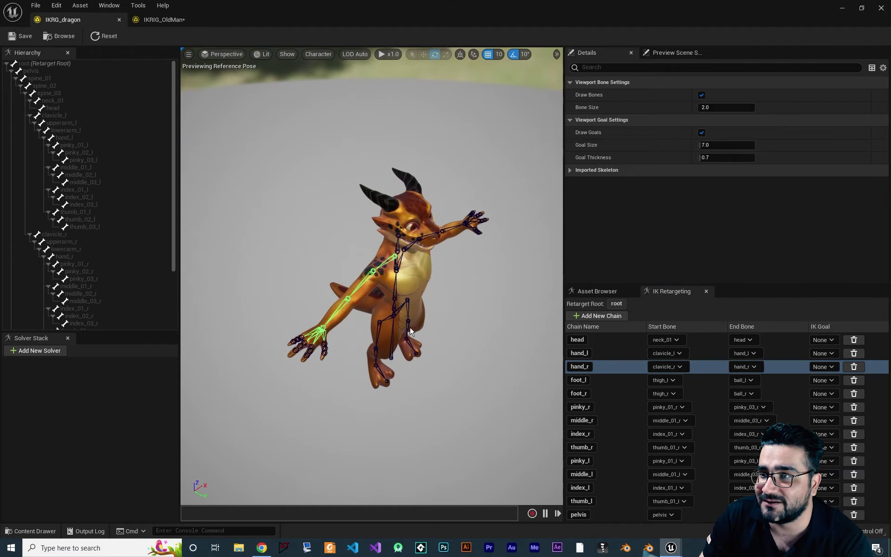
click(158, 20)
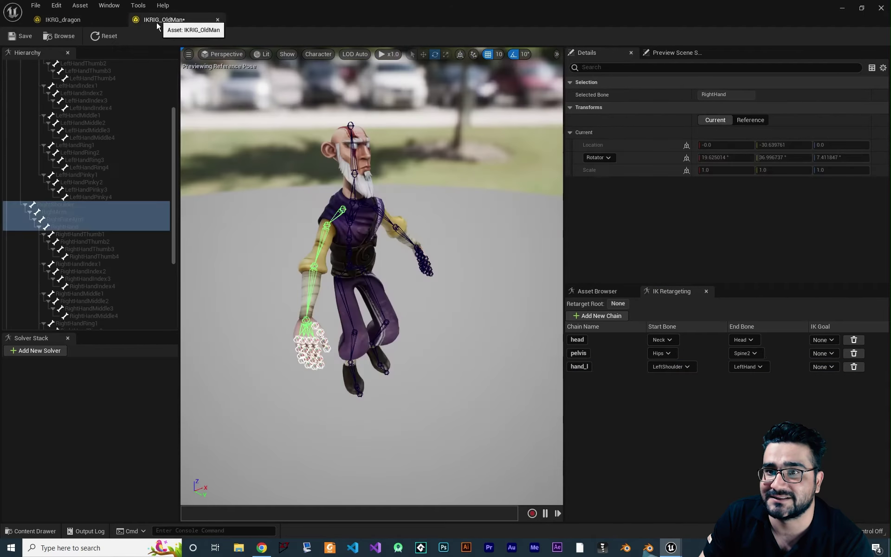
right_click(61, 209)
click(128, 369)
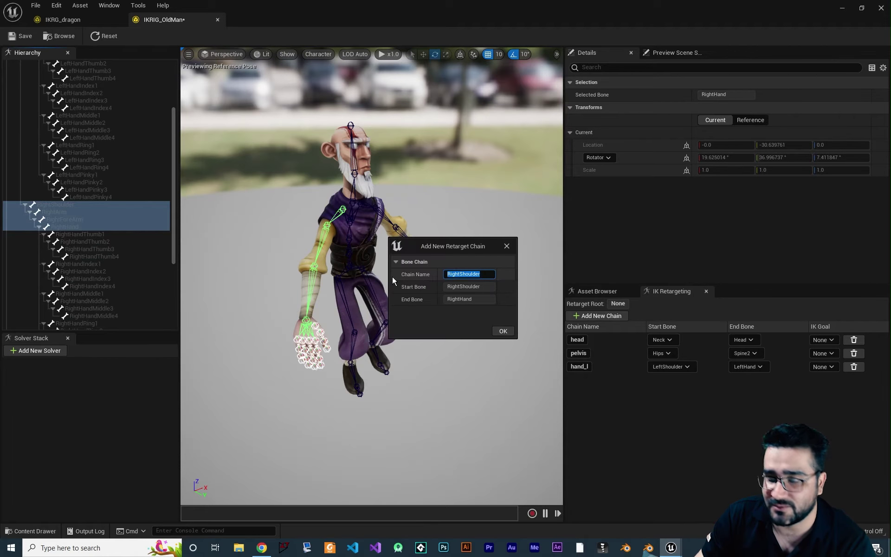
text(hand_r)
key(Return)
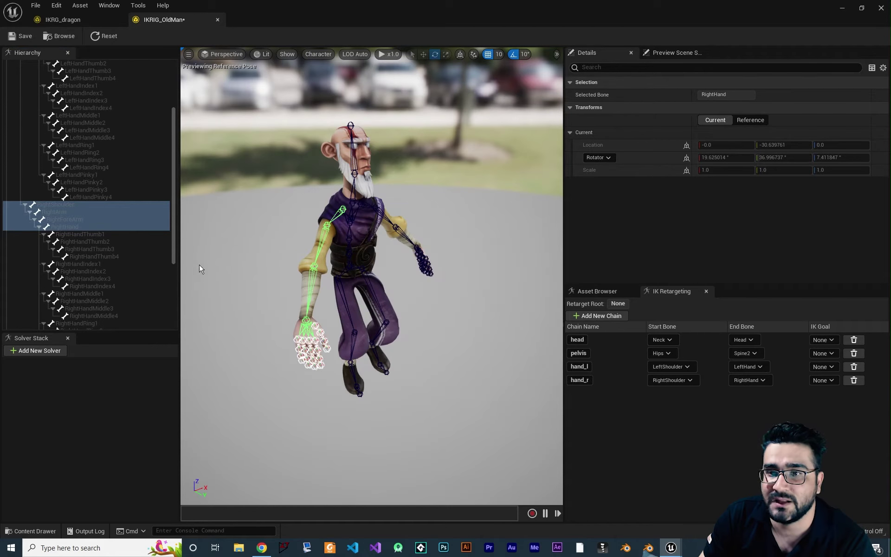
Add a retarget chain named foot_l covering the left leg bones from LeftUpLeg through LeftToeBase.
scroll(96, 269, down, 5)
click(43, 258)
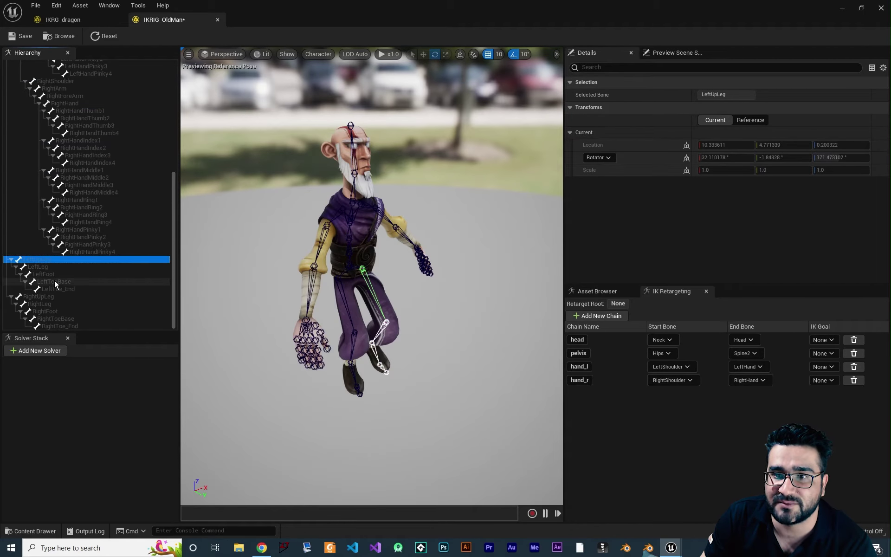
shift+click(54, 281)
right_click(35, 261)
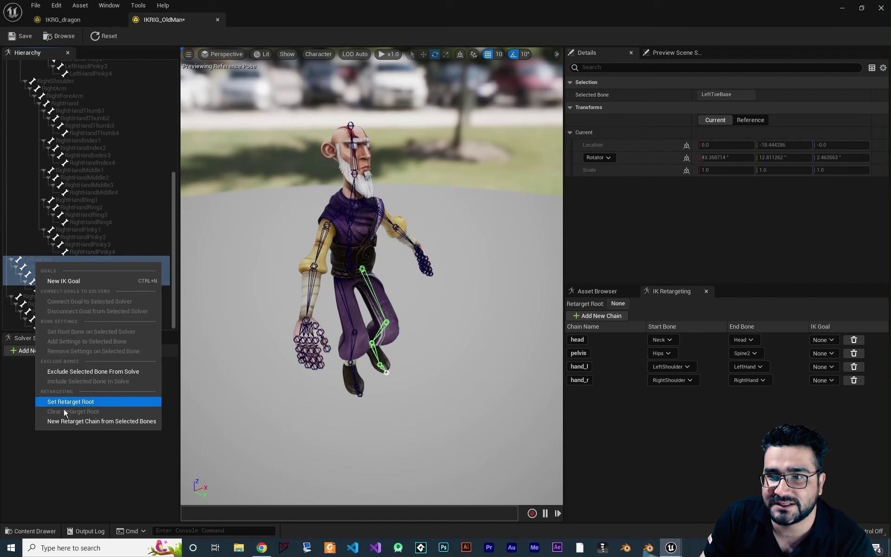
click(94, 421)
click(469, 274)
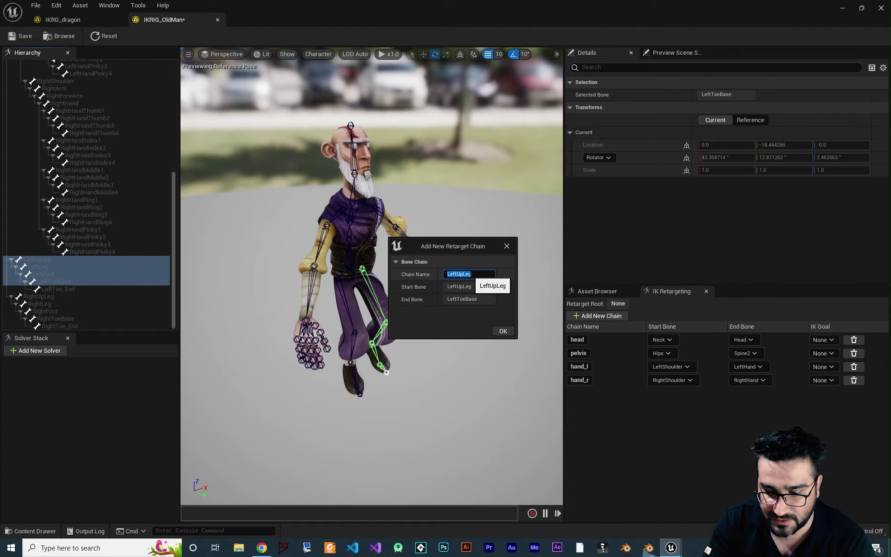
text(foot_l)
key(Return)
Add a retarget chain named foot_r covering RightUpLeg through RightToeBase, leaving out the RightToe_End bone.
click(40, 296)
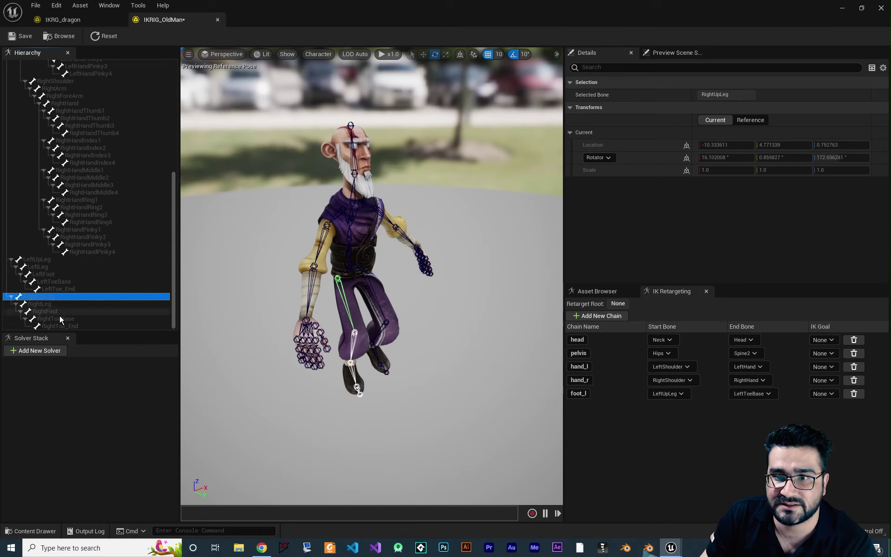
shift+click(60, 317)
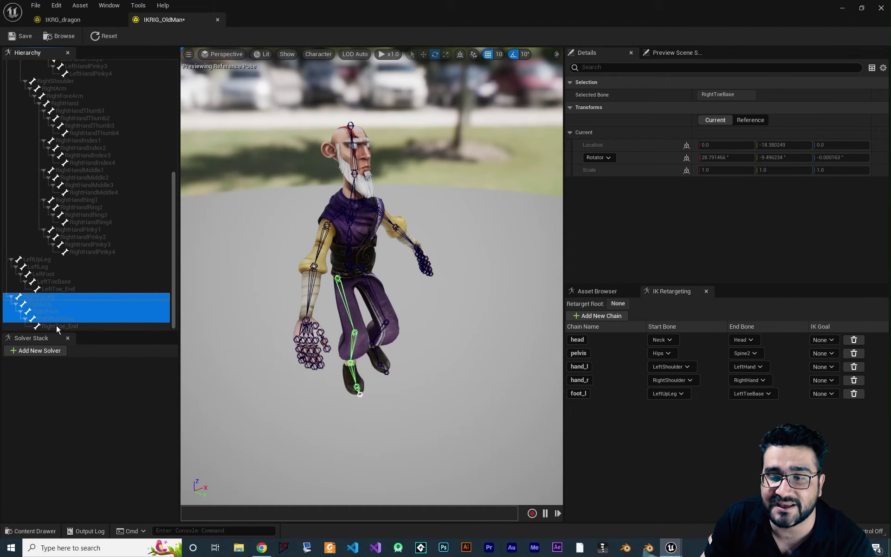
click(57, 326)
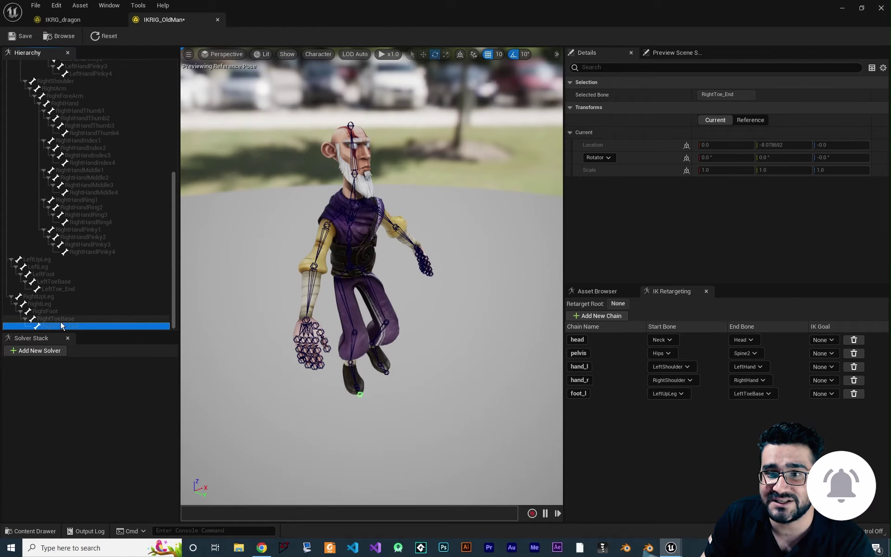
click(38, 297)
shift+click(52, 319)
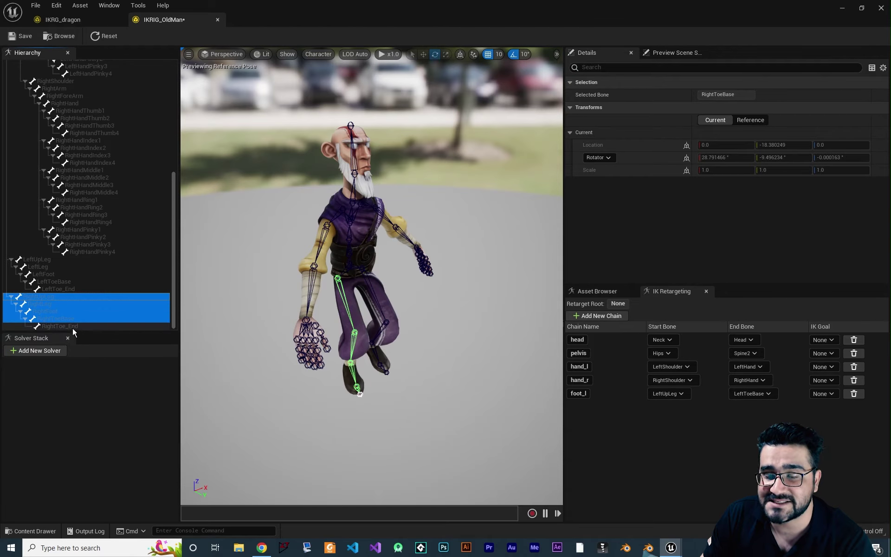
right_click(36, 297)
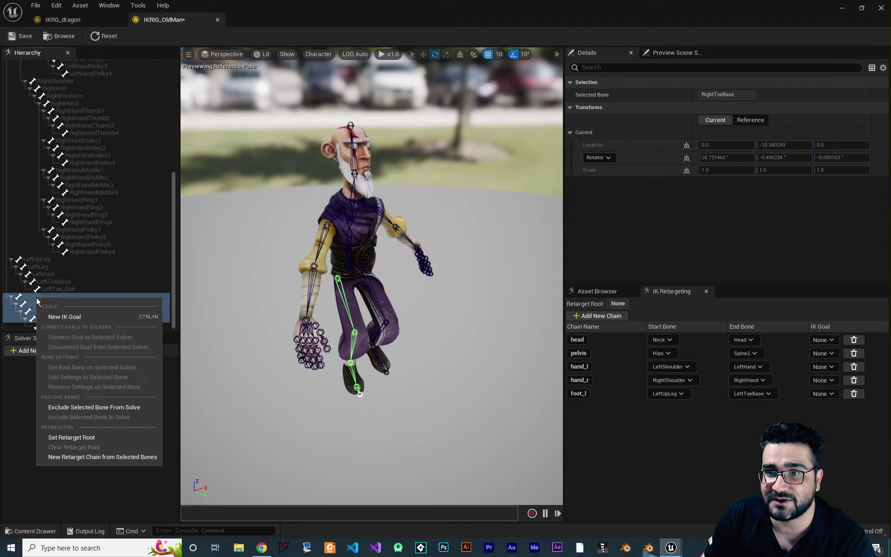
click(76, 456)
click(470, 274)
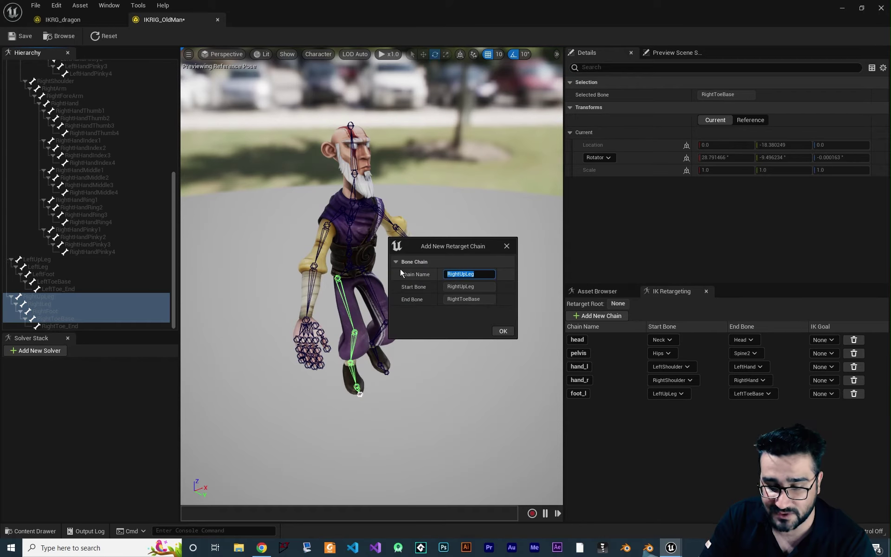
text(foot_)
text(r)
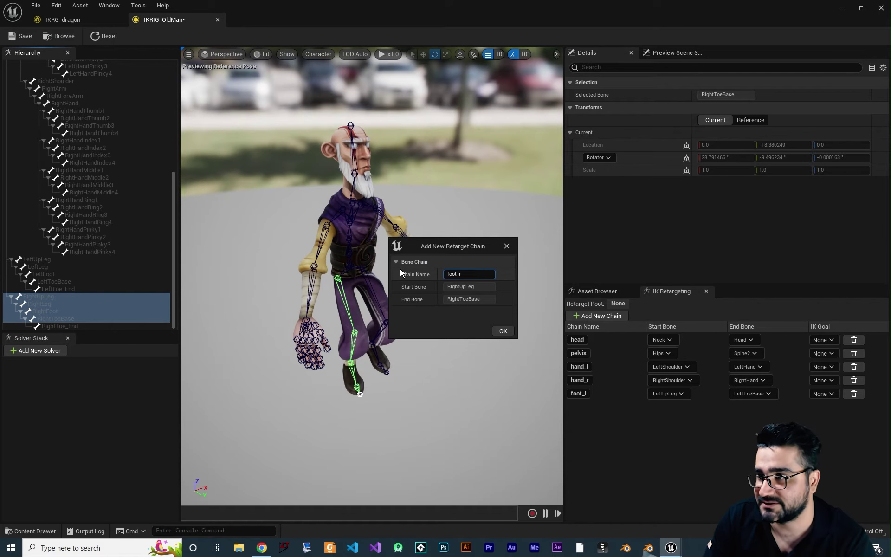
click(503, 330)
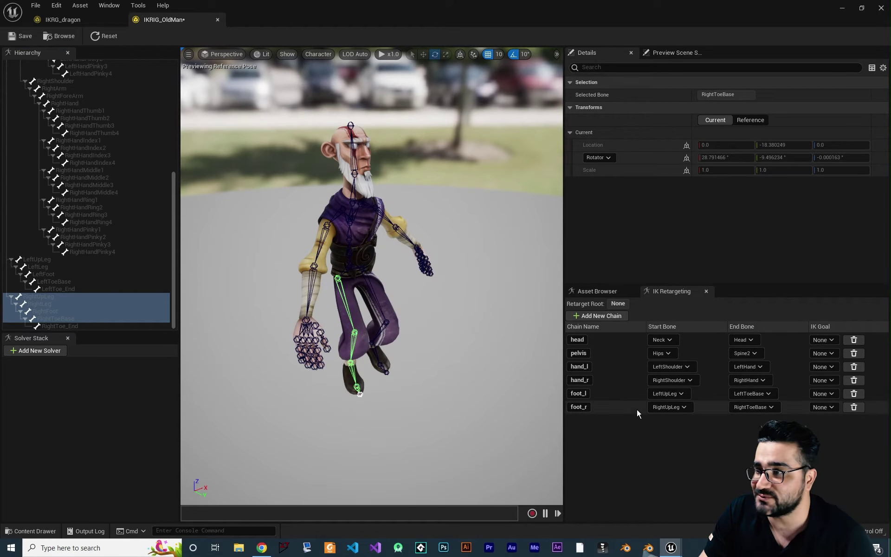
Create an IK Retargeter asset in folder 04 with IKRIG_OldMan as the rig to copy animation from.
click(33, 531)
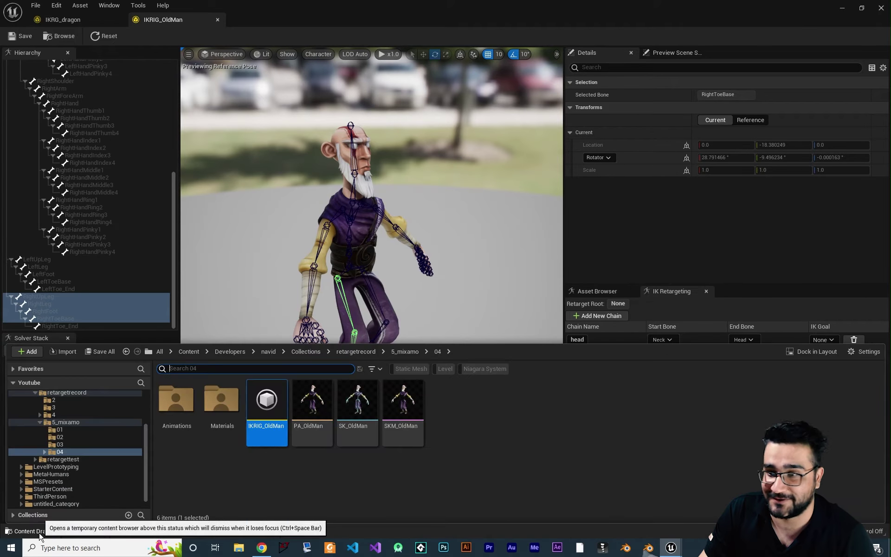
right_click(360, 492)
mouse_move(402, 321)
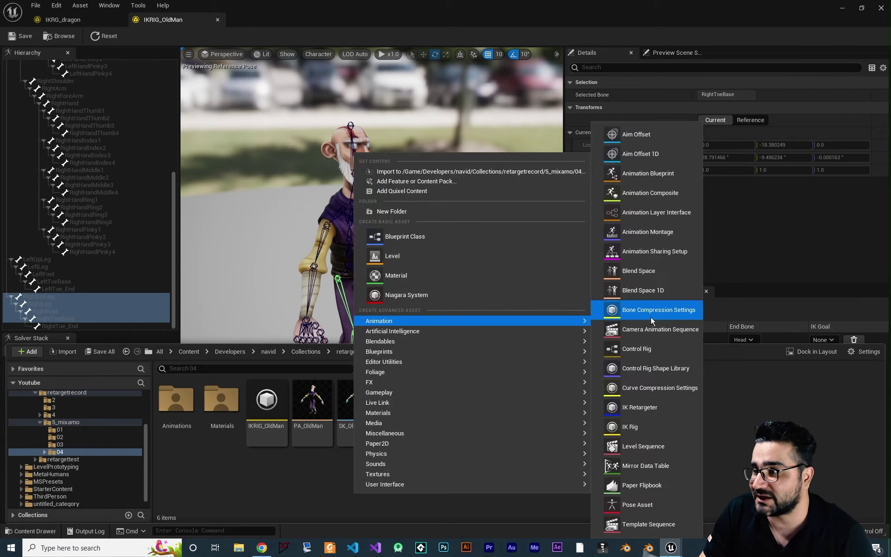
click(650, 407)
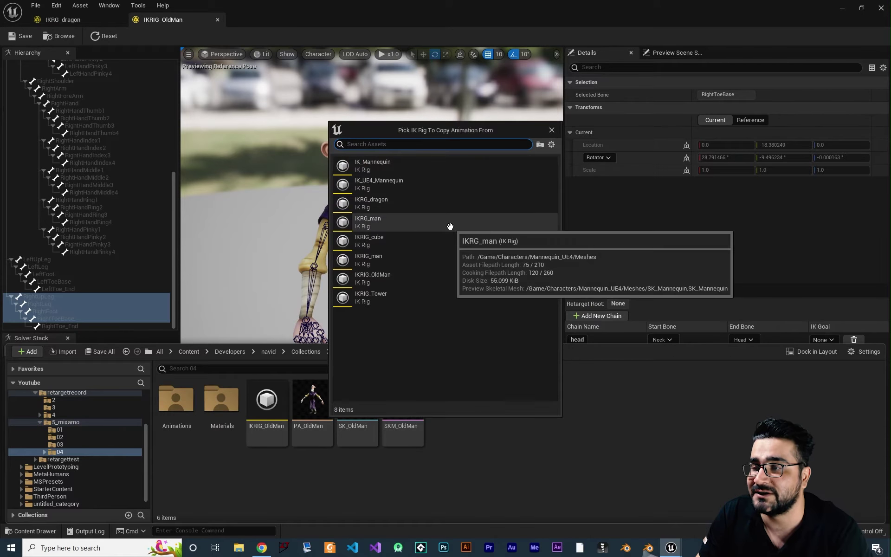
drag(395, 130, 416, 191)
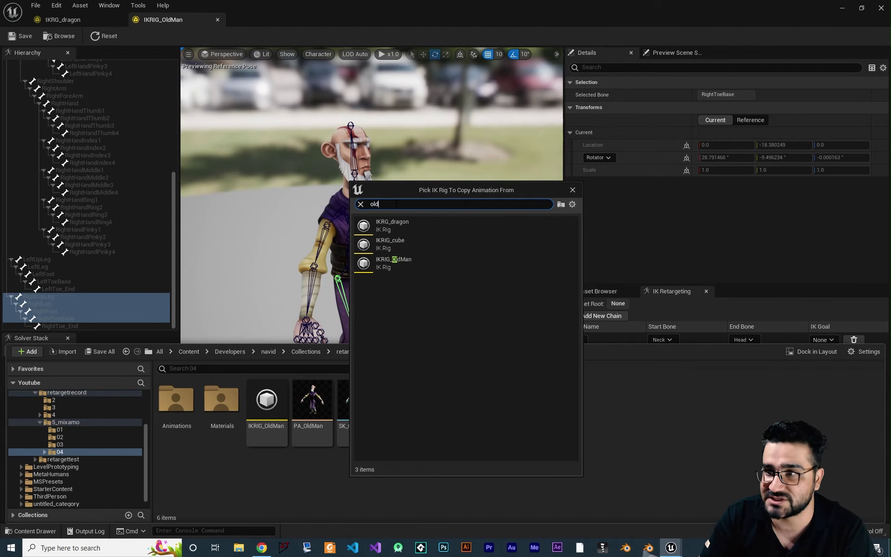
click(382, 220)
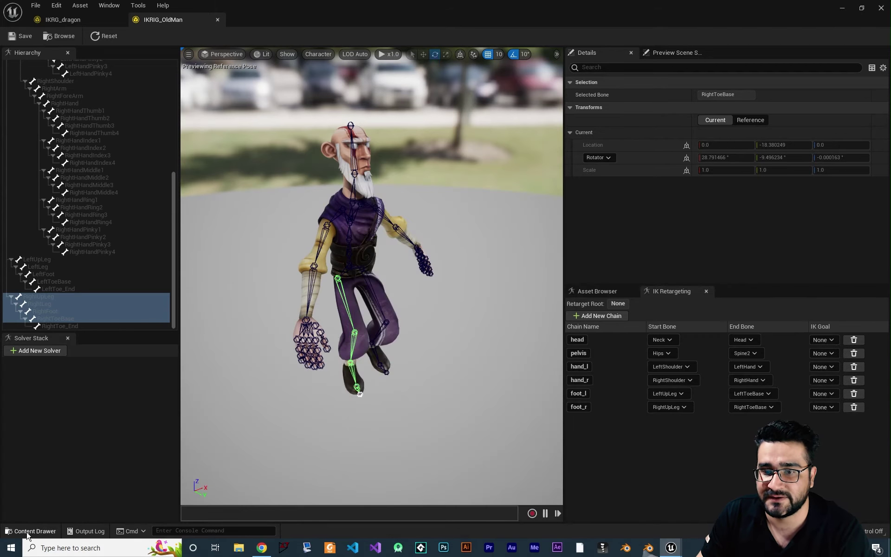
Name the new IK Retargeter asset IKRTGR_oldman.
click(29, 532)
key(F2)
text(I)
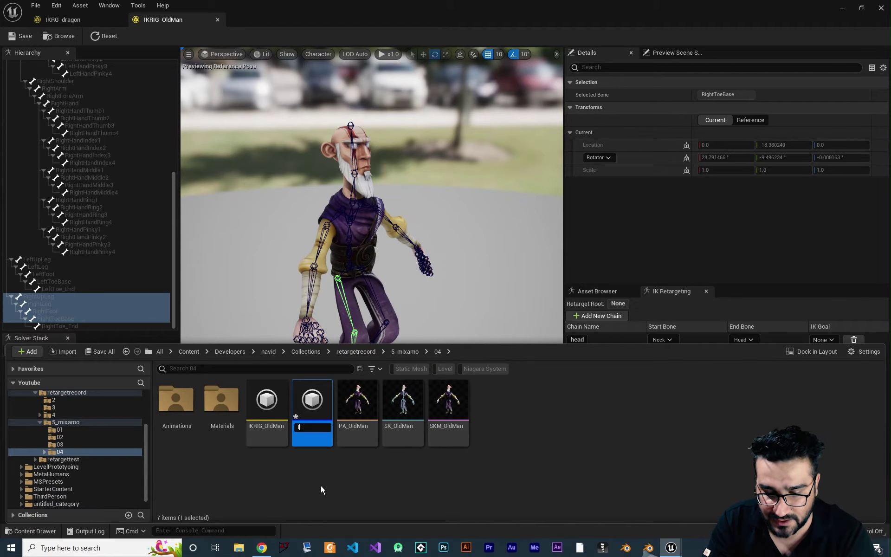
text(KRTGR)
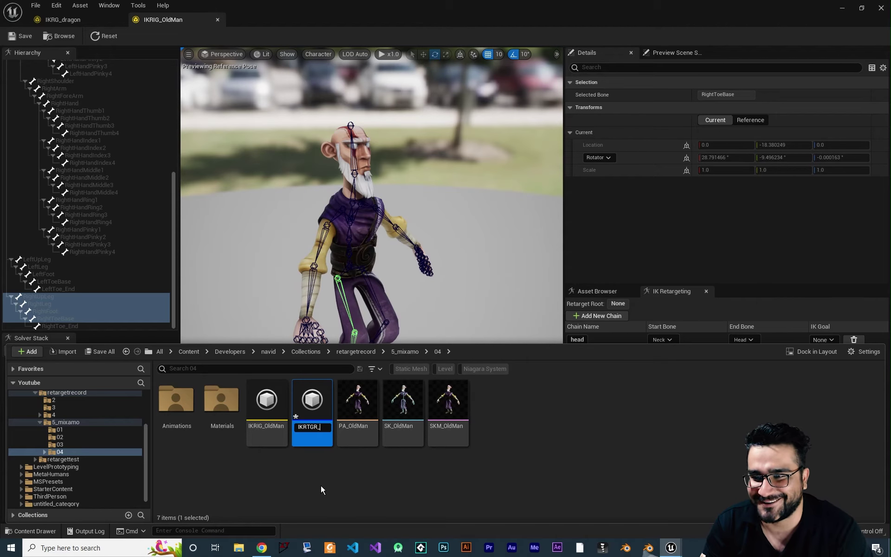
text(_oldman)
key(Return)
Open IKRTGR_oldman and set its target IK Rig asset to IKRG_dragon.
double_click(321, 407)
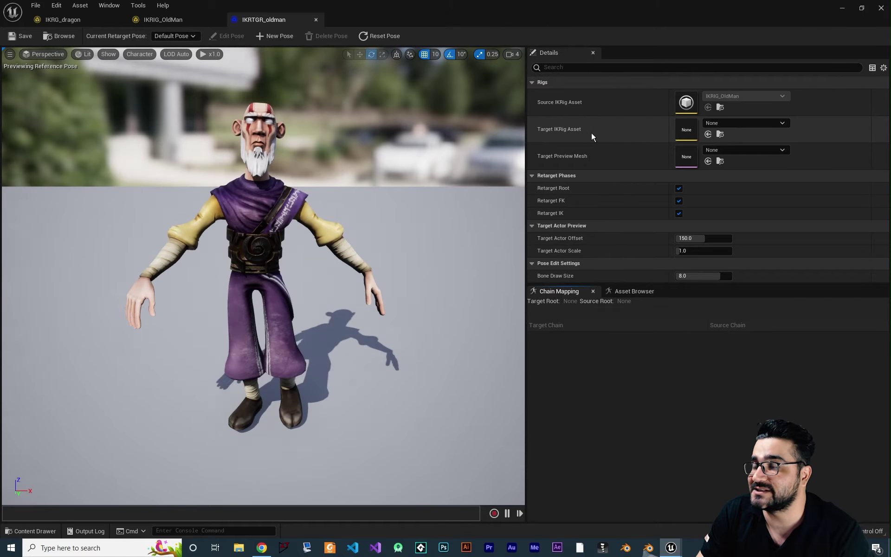
click(723, 124)
text(drag)
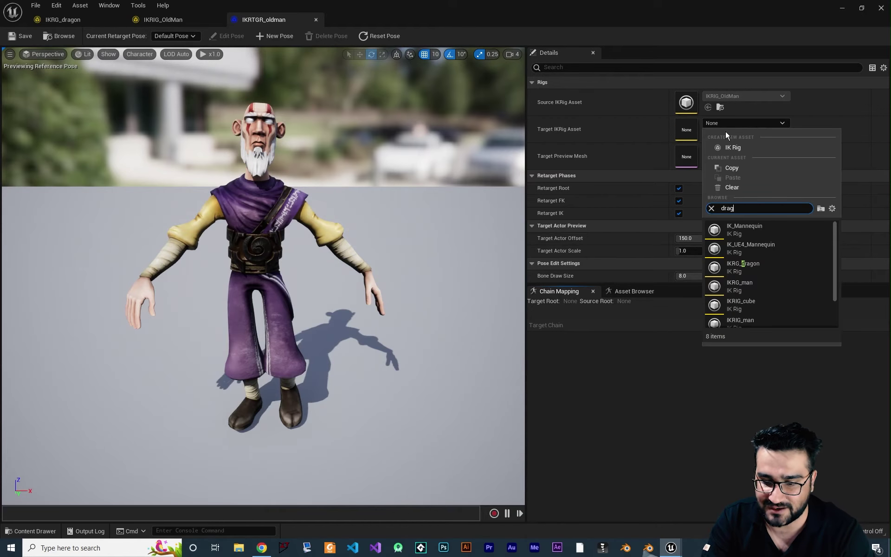
click(724, 263)
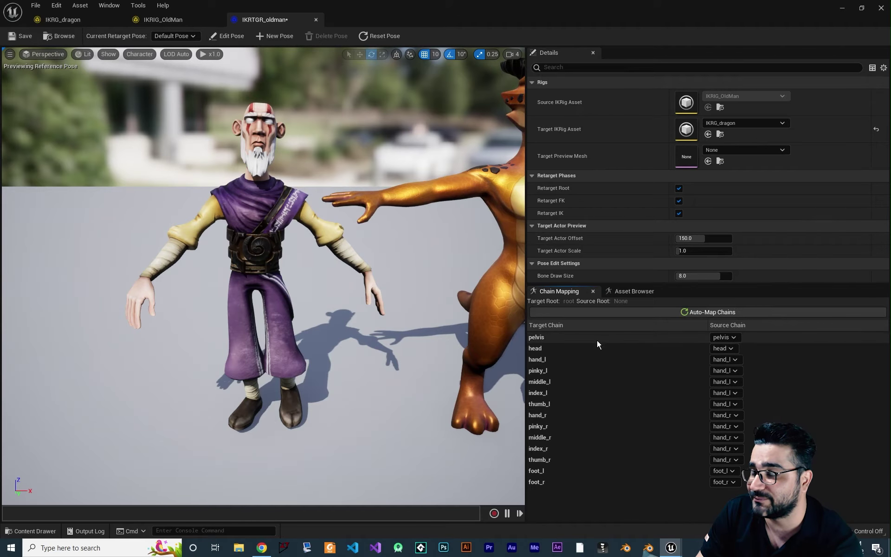
Set the source chain of the pinky_l target chain to None and select the middle_l mapping.
click(575, 371)
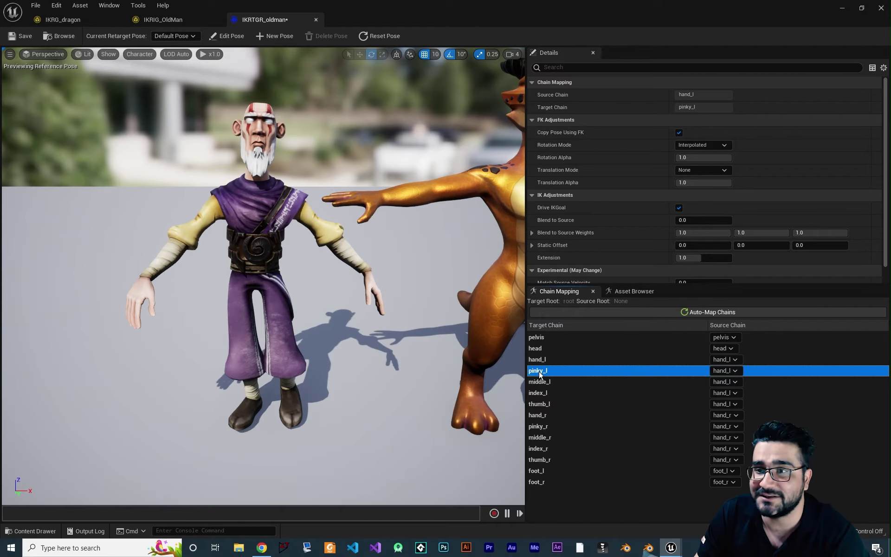
click(736, 370)
click(719, 390)
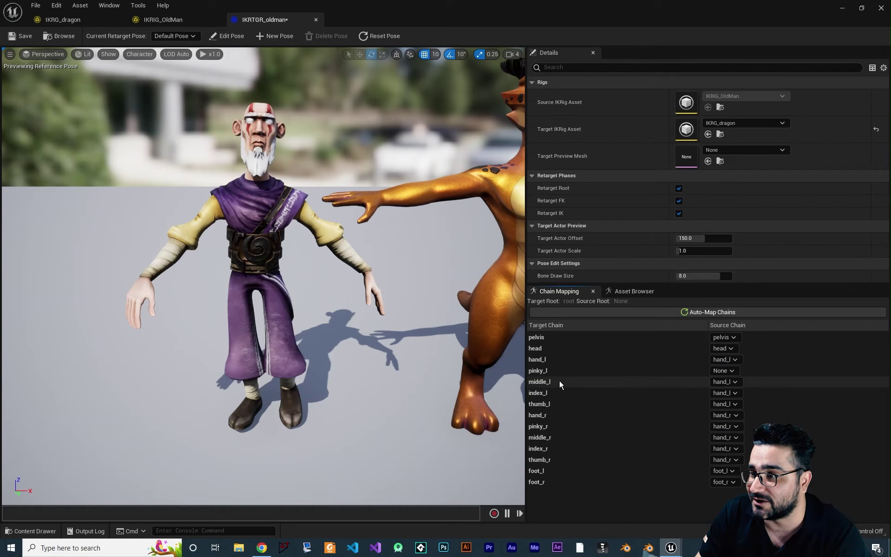
click(611, 382)
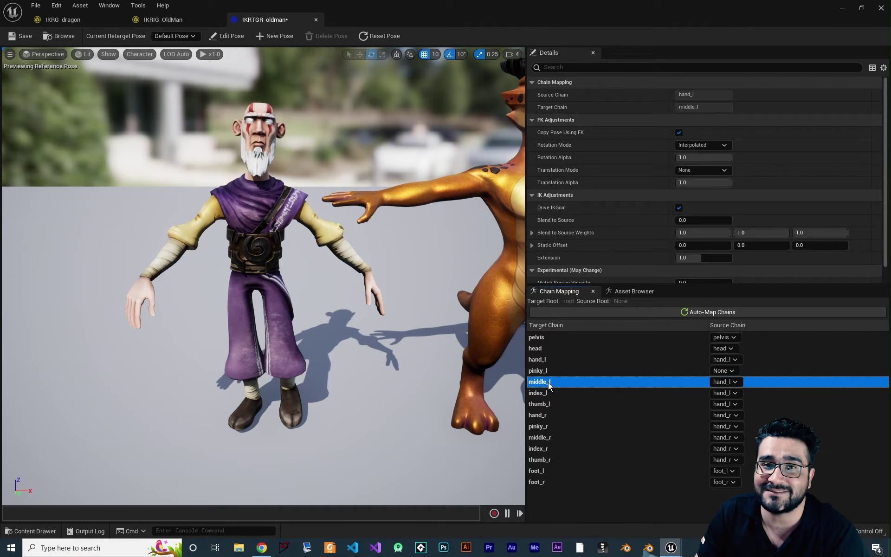
Set the source chains of the middle_l, index_l and thumb_l target chains to None in IKRTGR_oldman.
click(183, 17)
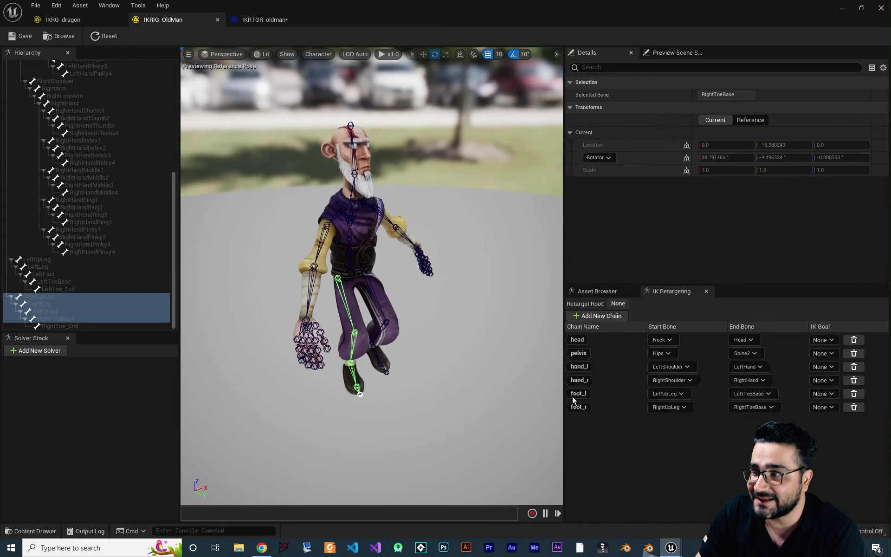
click(263, 21)
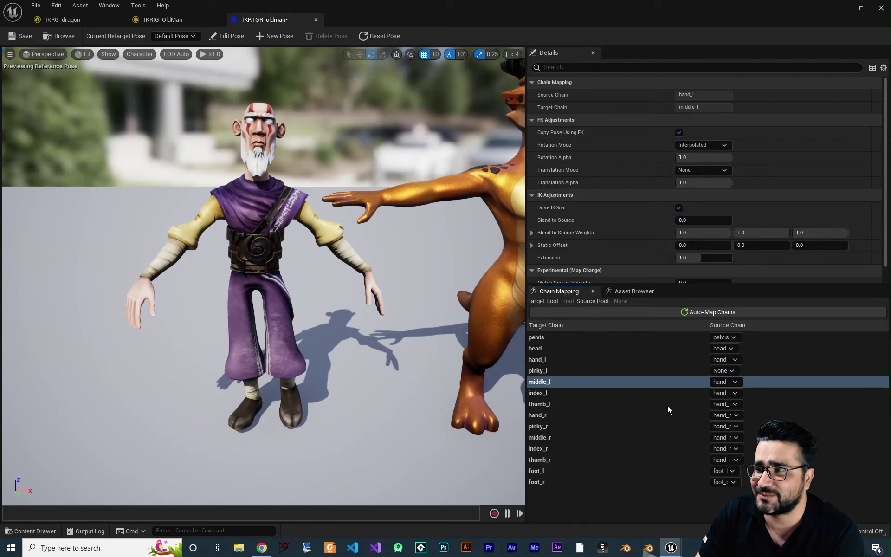
click(732, 381)
click(729, 404)
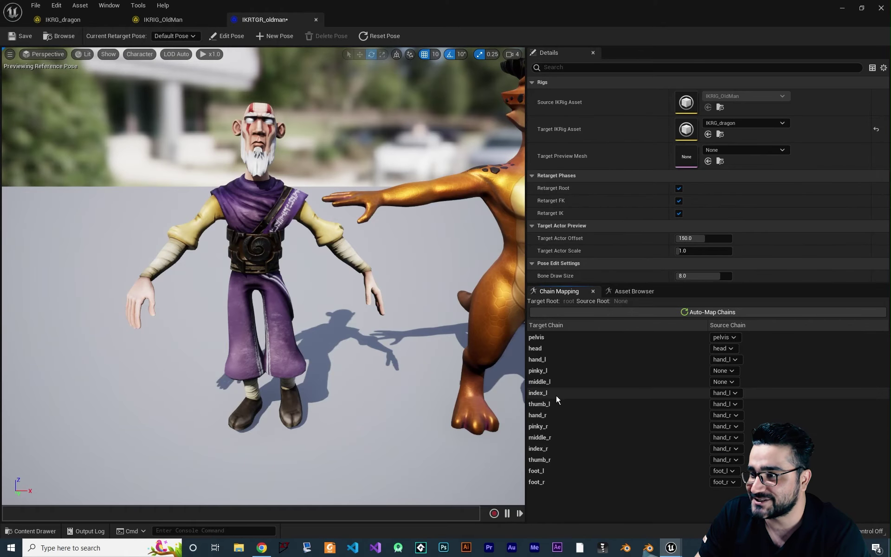
click(556, 396)
click(730, 394)
click(728, 415)
click(556, 406)
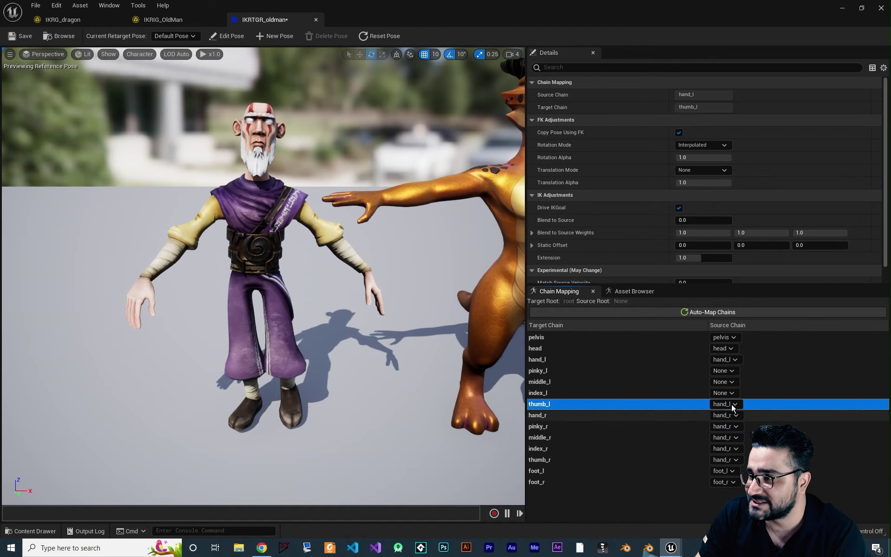
click(731, 404)
click(729, 425)
Set the source chains of the pinky_r, middle_r, index_r and thumb_r target chains to None.
click(556, 414)
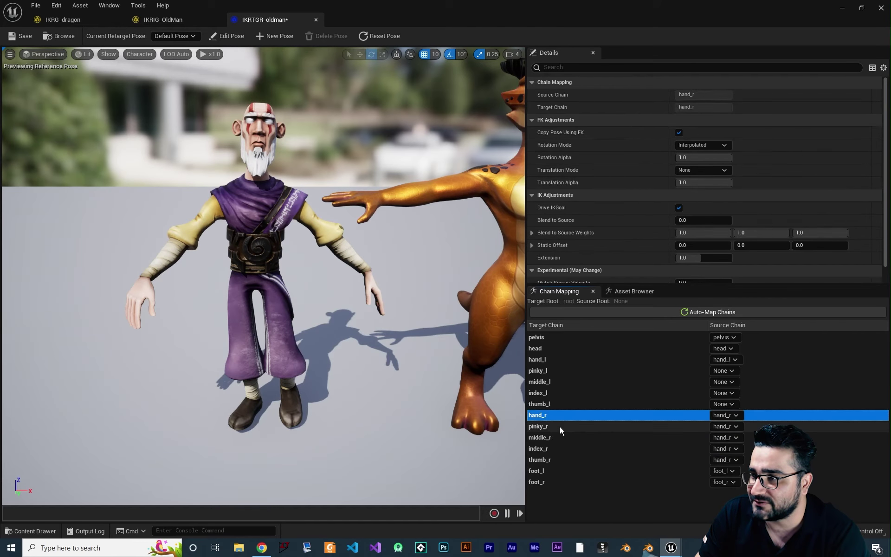
click(559, 425)
click(730, 426)
click(725, 448)
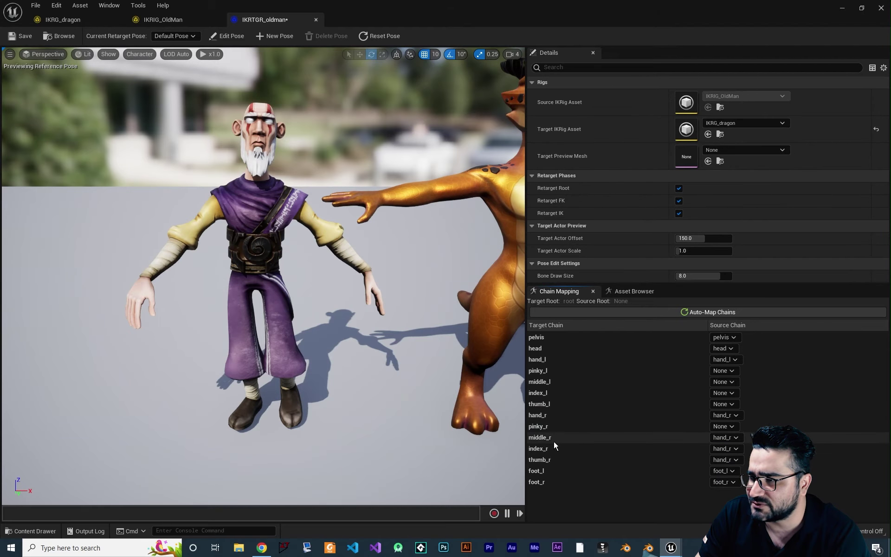
click(553, 437)
click(731, 437)
click(725, 460)
click(569, 448)
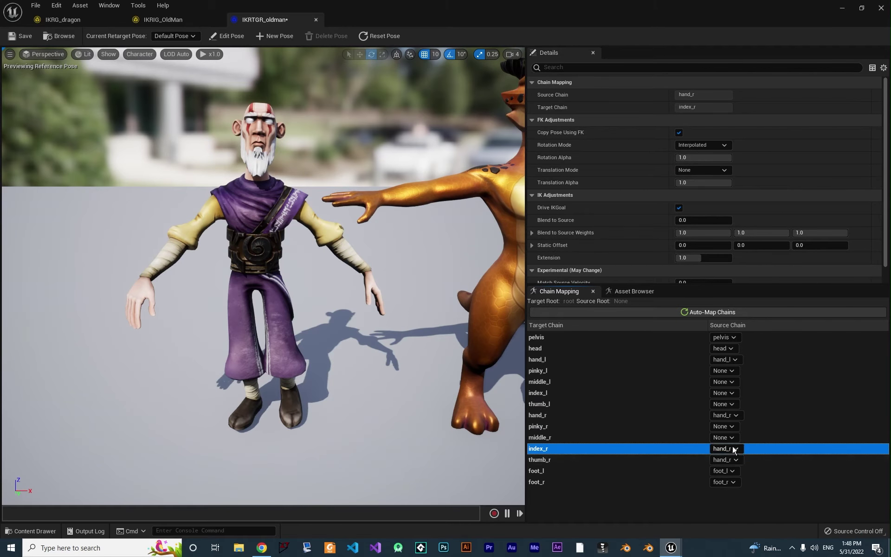
click(734, 449)
click(725, 469)
click(549, 461)
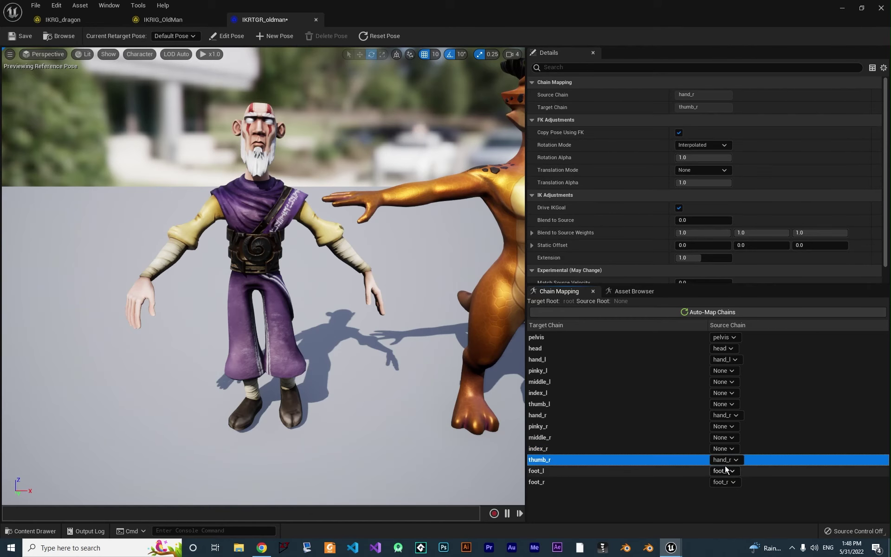
click(728, 460)
click(727, 393)
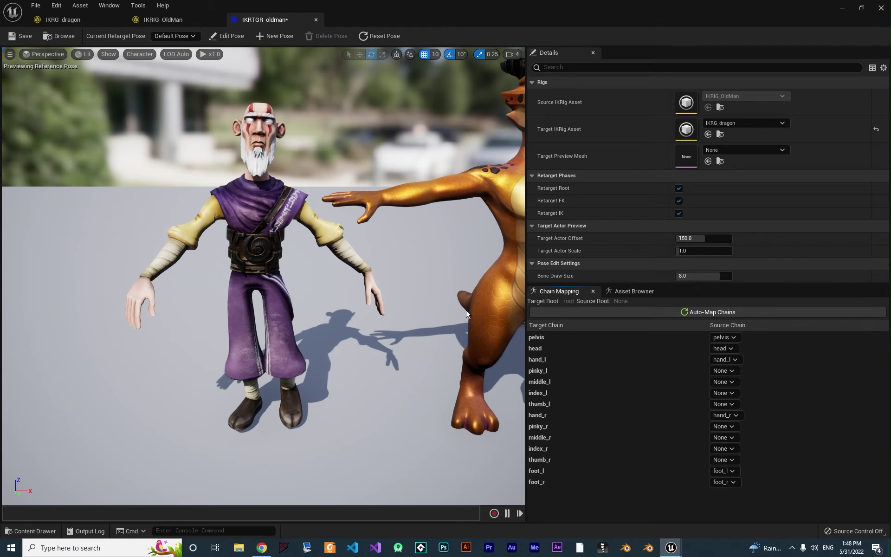
Set the Target Actor Offset to 200 to space the dragon farther from the old man in the preview.
scroll(422, 263, down, 5)
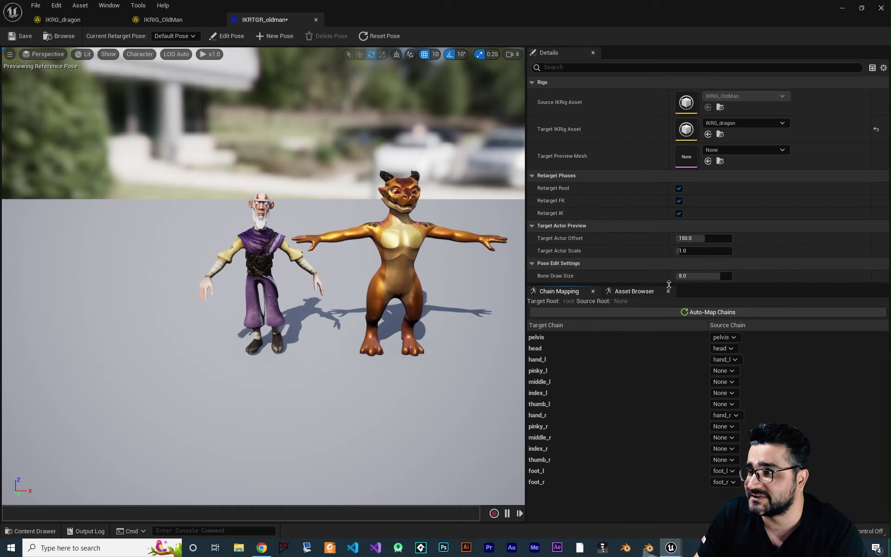
mouse_move(700, 242)
mouse_down()
mouse_move(751, 243)
mouse_move(715, 242)
mouse_up()
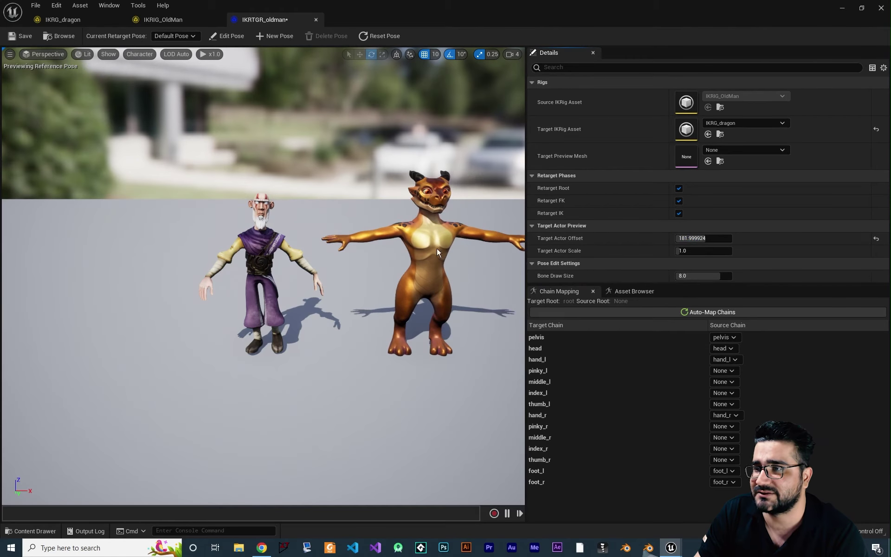
middle_drag(437, 252, 564, 251)
click(702, 238)
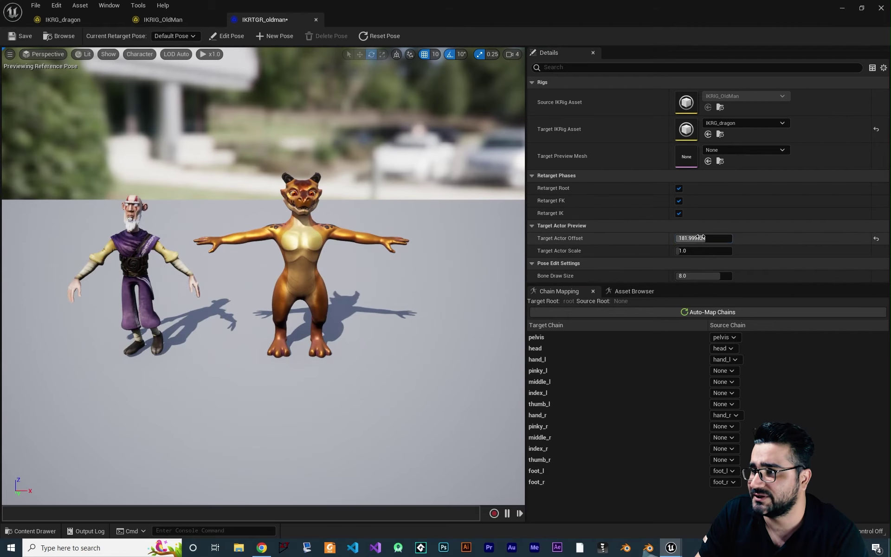
text(200)
key(Return)
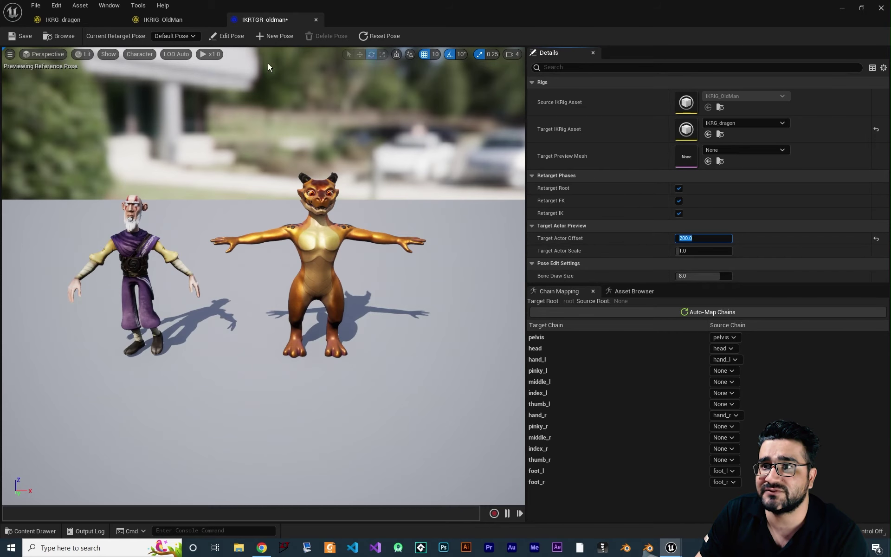
Set the viewport's bone drawing to All Hierarchy for the characters.
click(139, 53)
mouse_move(153, 100)
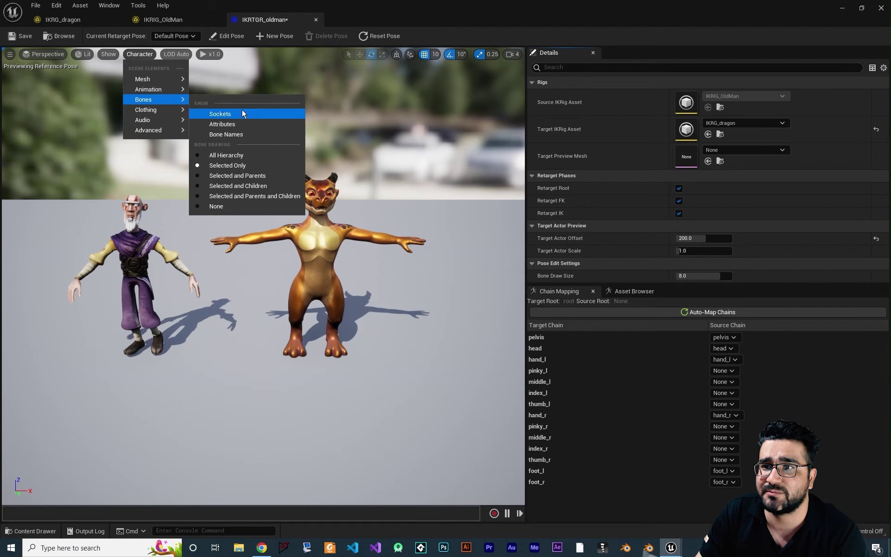
click(235, 155)
Edit the default retarget pose, lowering both dragon arms to match the old man's stance, with the left arm rotated about 40°.
click(227, 36)
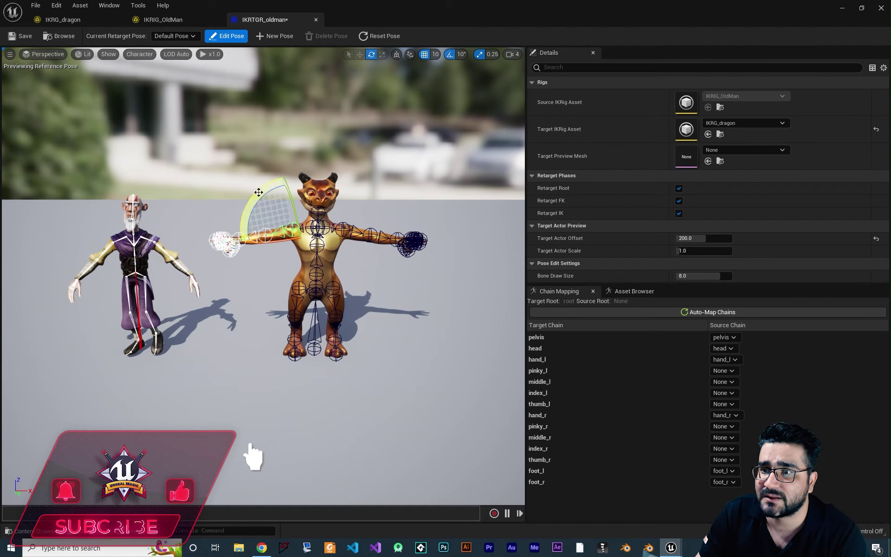
drag(258, 192, 311, 175)
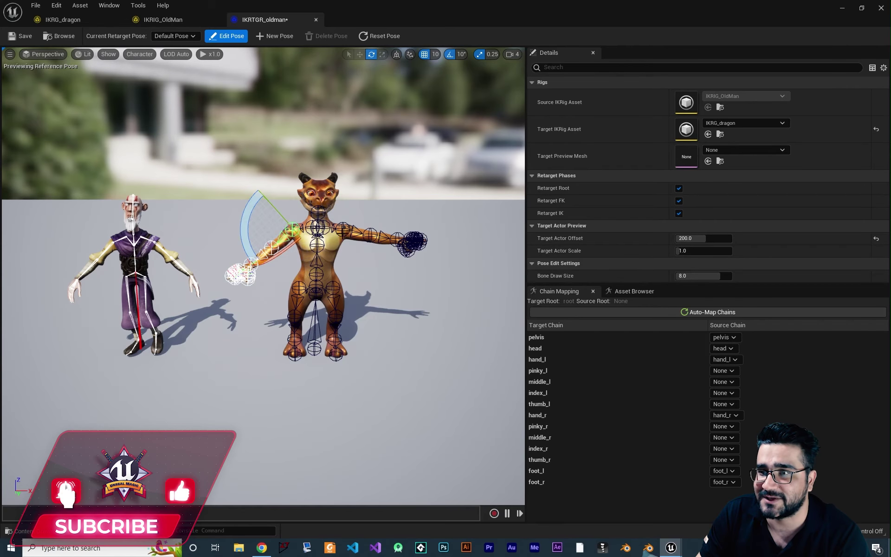
click(342, 231)
drag(336, 179, 347, 181)
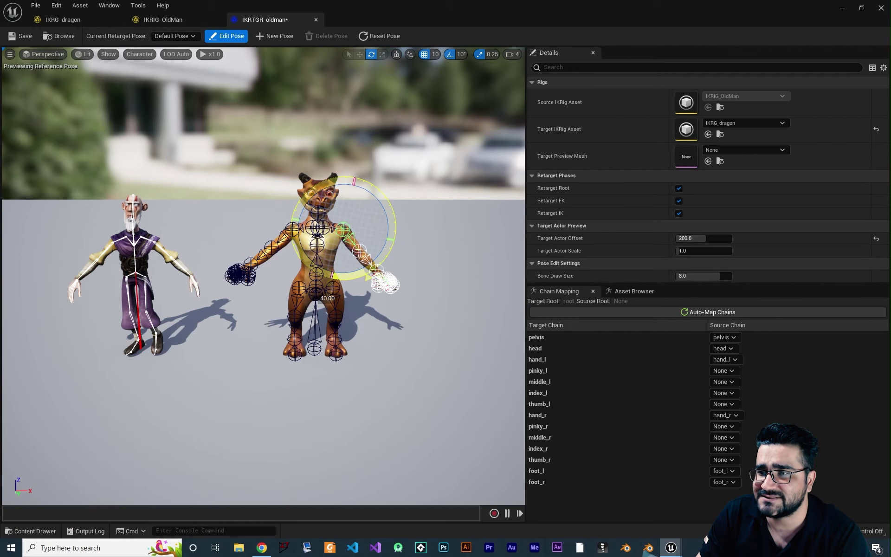
click(232, 37)
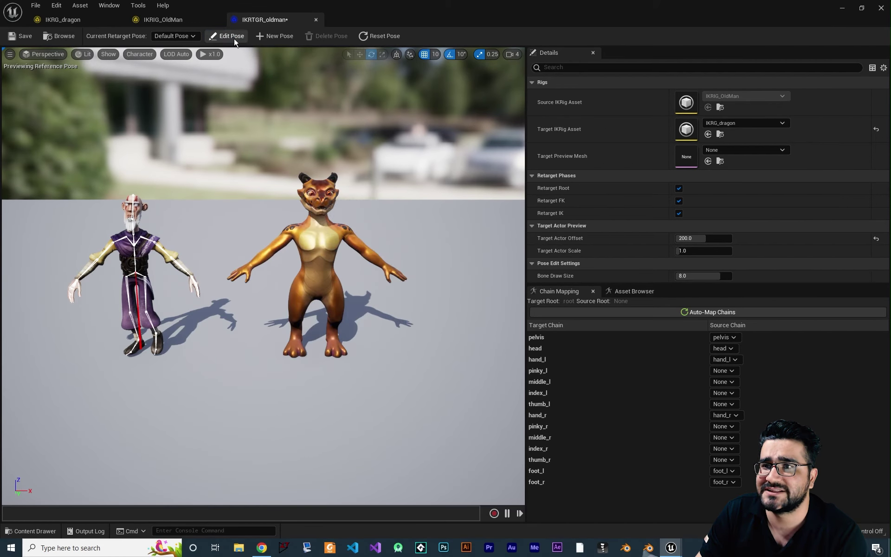
Preview the Walking__4__Anim_mixamo_com animation on both characters in the retargeter.
click(630, 291)
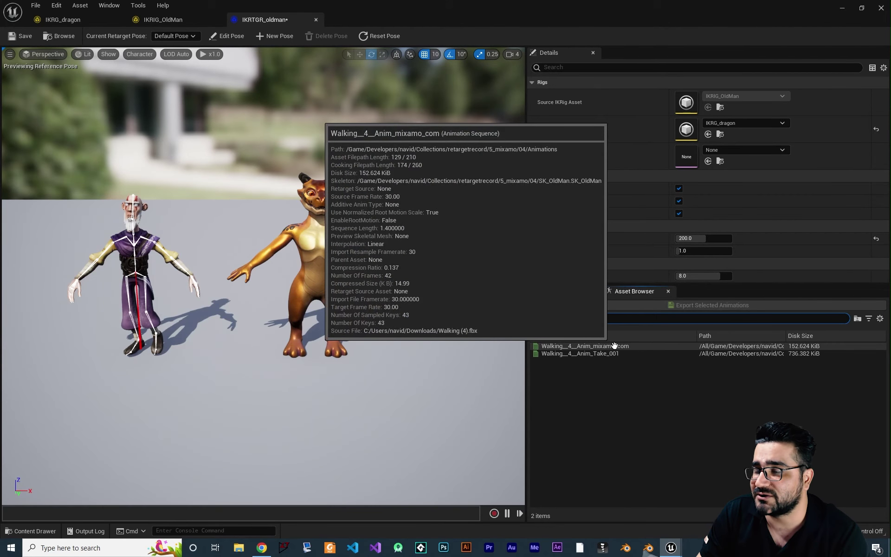
click(615, 345)
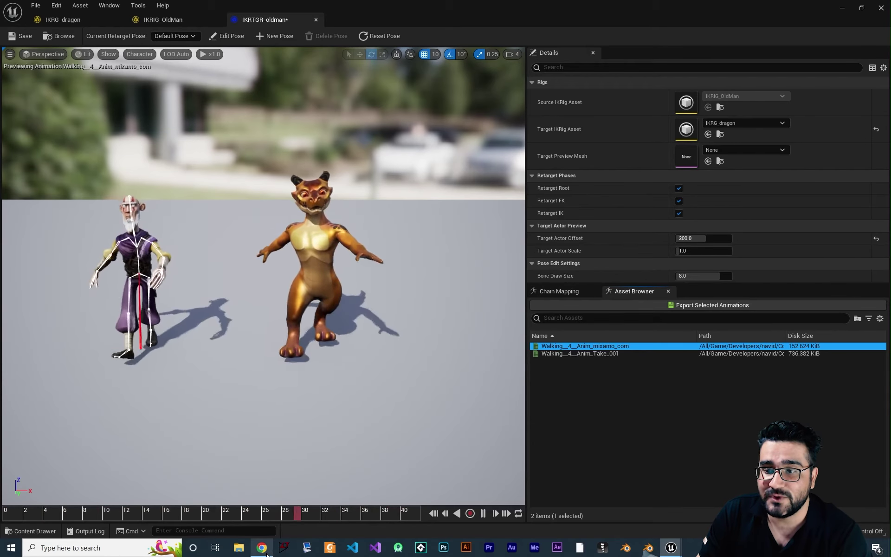
Switch to Mixamo in the browser and download the Standing Taunt Battlecry animation for the old man without skin.
key(alt+Tab)
scroll(399, 320, up, 3)
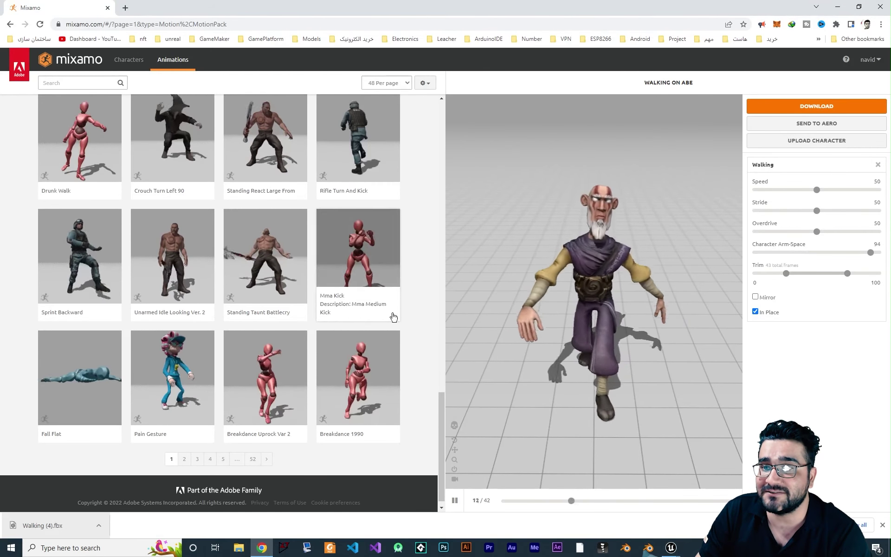
scroll(411, 331, down, 2)
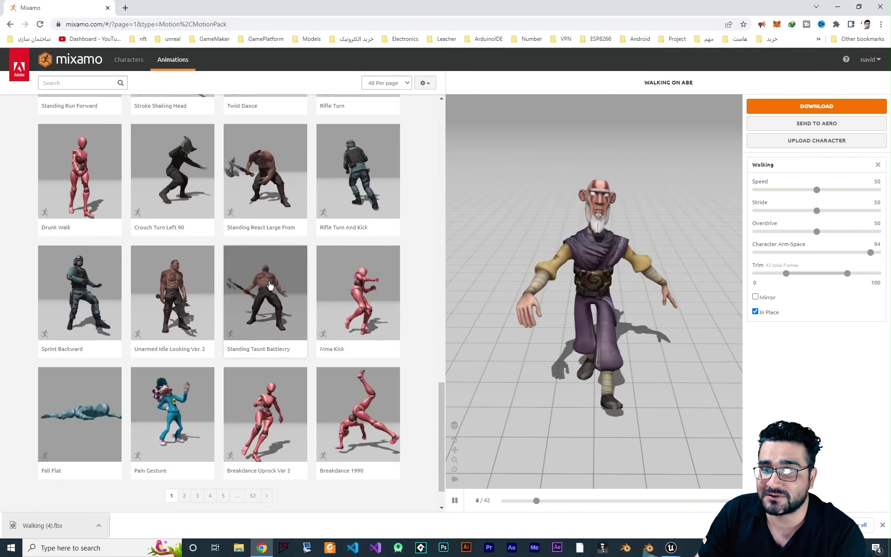
click(269, 285)
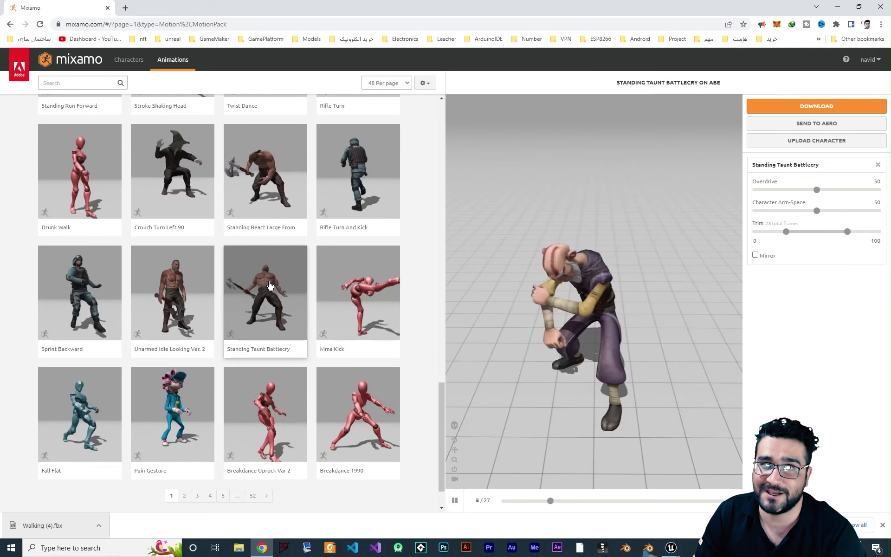
click(816, 107)
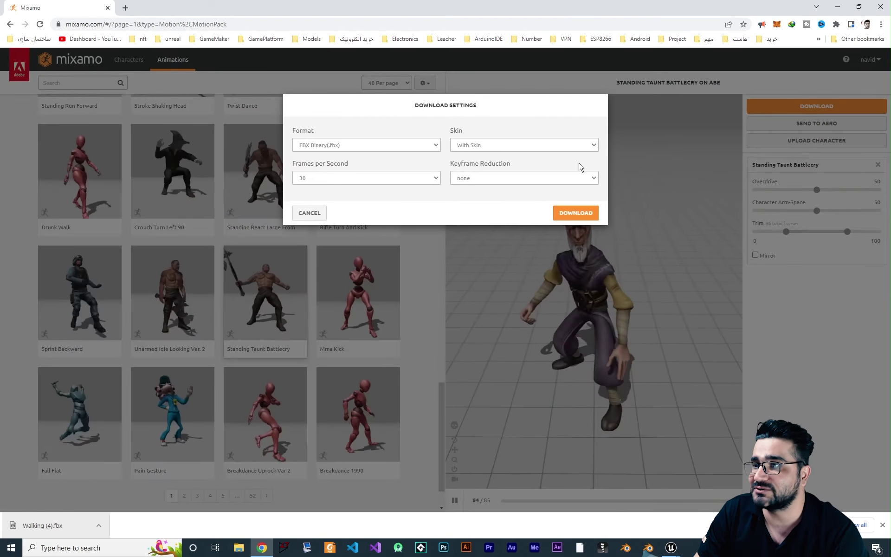
click(501, 148)
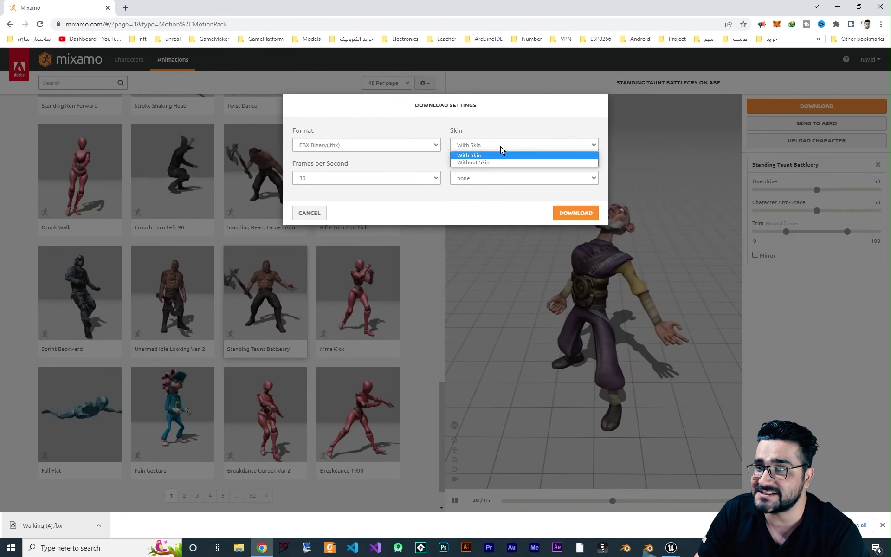
click(478, 163)
click(575, 212)
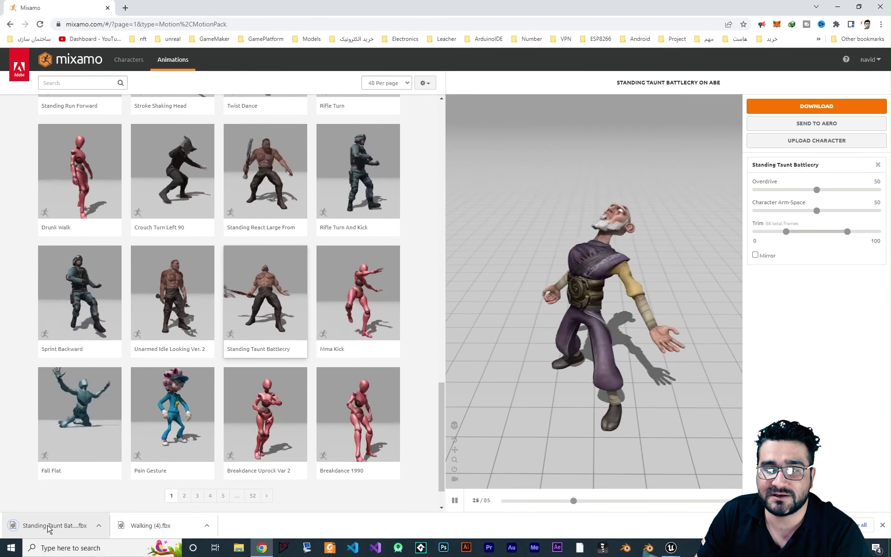
Switch back to Unreal Engine and open the Animations folder inside folder 04.
click(673, 550)
click(765, 503)
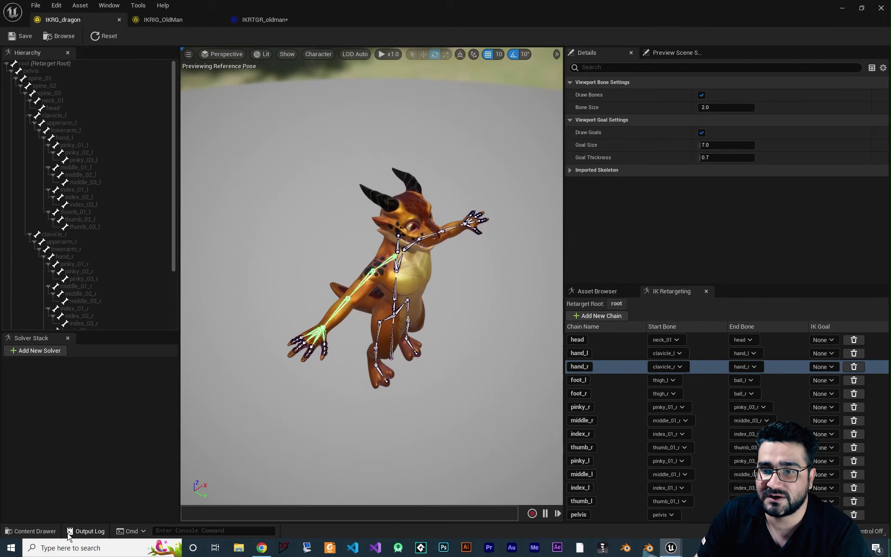
click(33, 531)
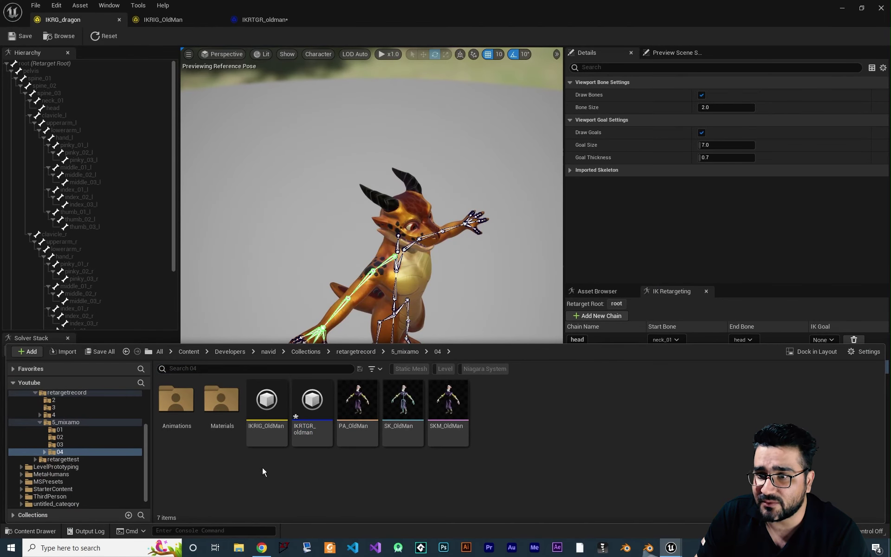
double_click(176, 401)
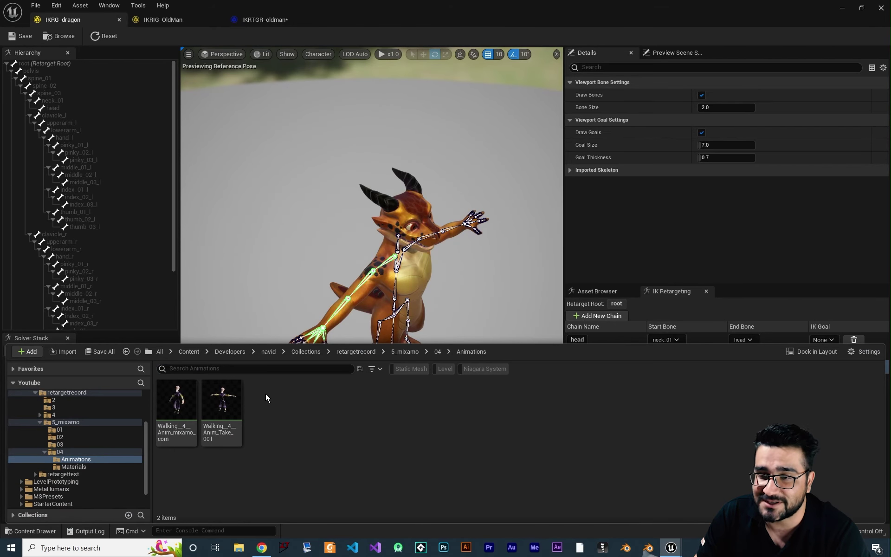
Bring the downloaded Standing Taunt Battlecry FBX from the browser into the Animations folder to start its import.
click(260, 548)
drag(51, 525, 581, 510)
drag(342, 453, 341, 450)
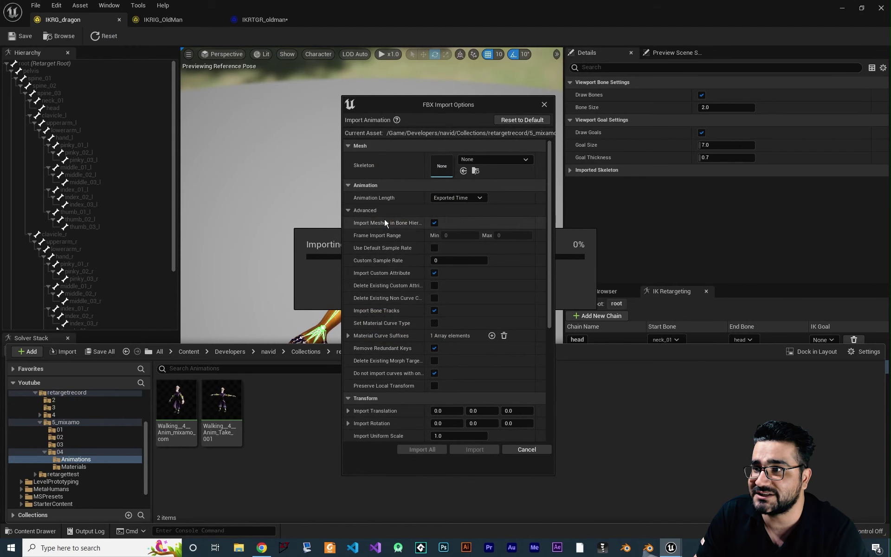
Import the animation with SK_OldMan as its skeleton and open the imported Standing_Taunt_Battlecry animation.
click(478, 158)
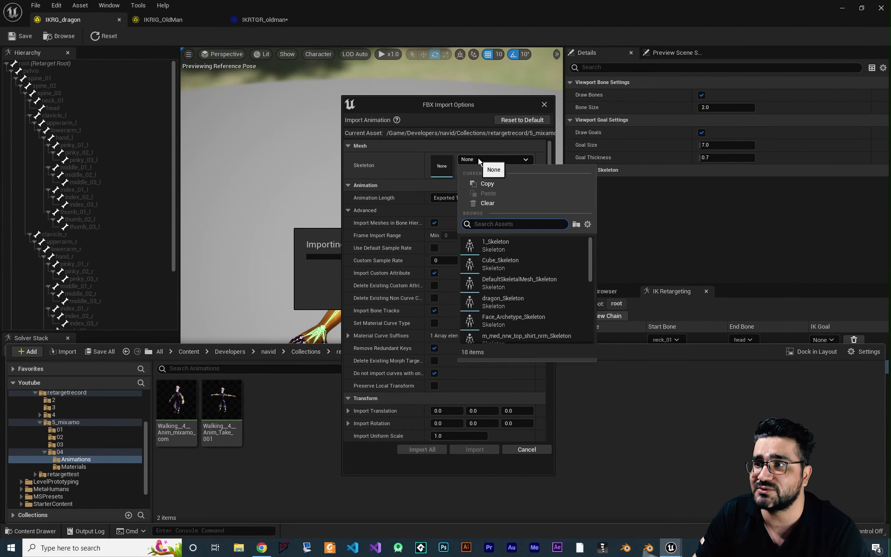
text(old)
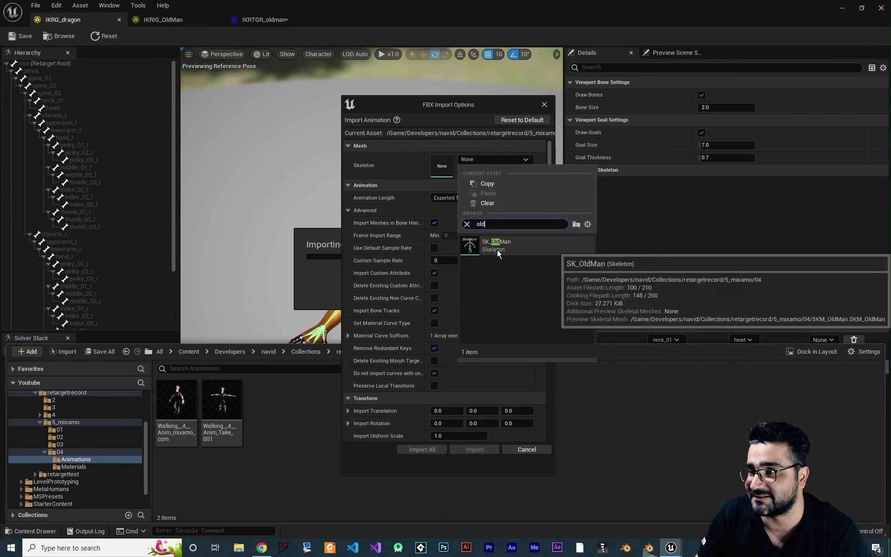
click(496, 249)
scroll(479, 283, down, 5)
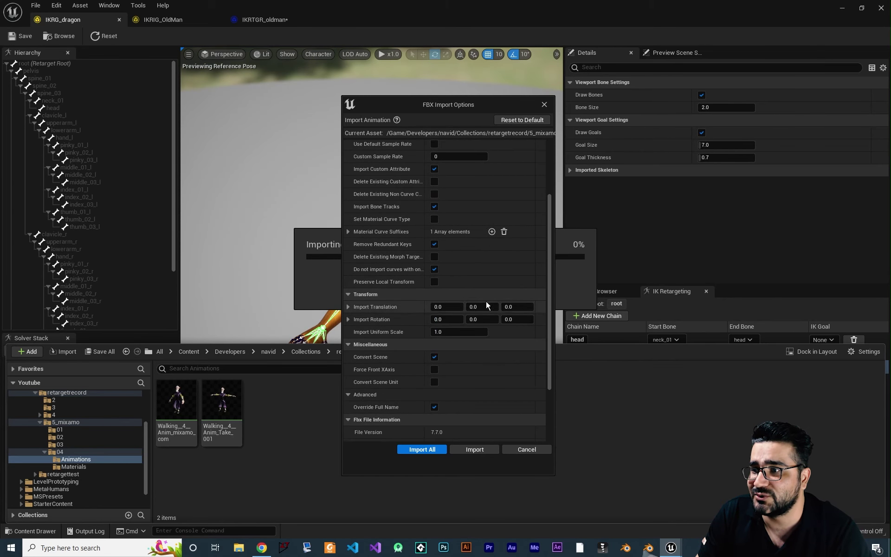
scroll(487, 334, down, 3)
scroll(489, 364, up, 10)
click(478, 449)
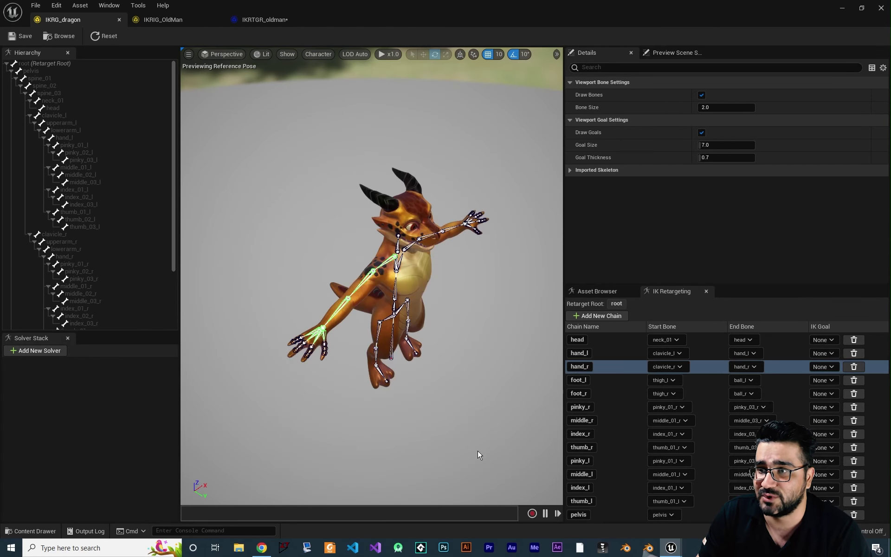
double_click(267, 420)
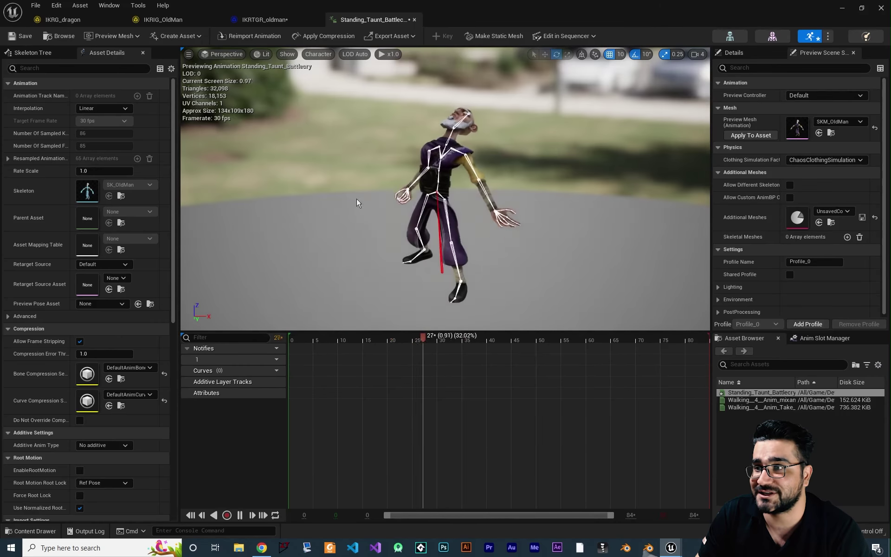
Turn off bone drawing in the old man's animation preview by setting it to None.
click(318, 54)
mouse_move(343, 99)
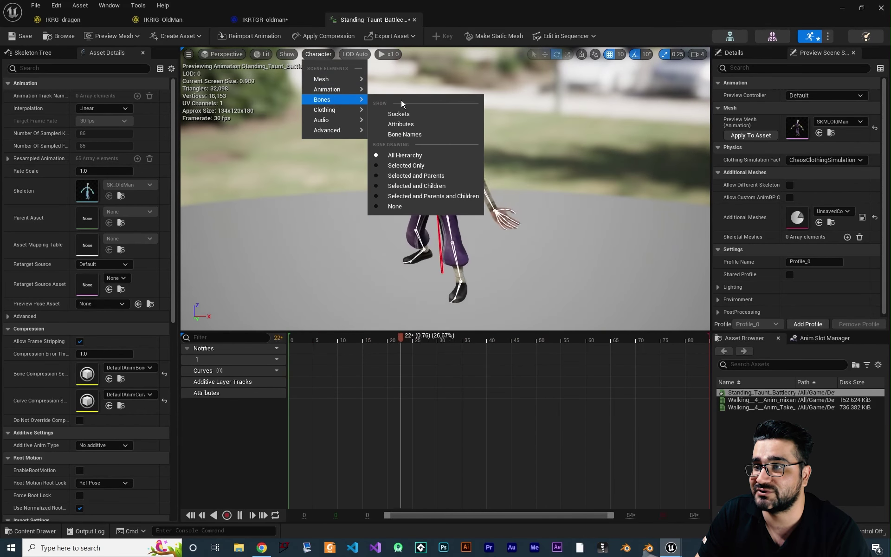
click(395, 206)
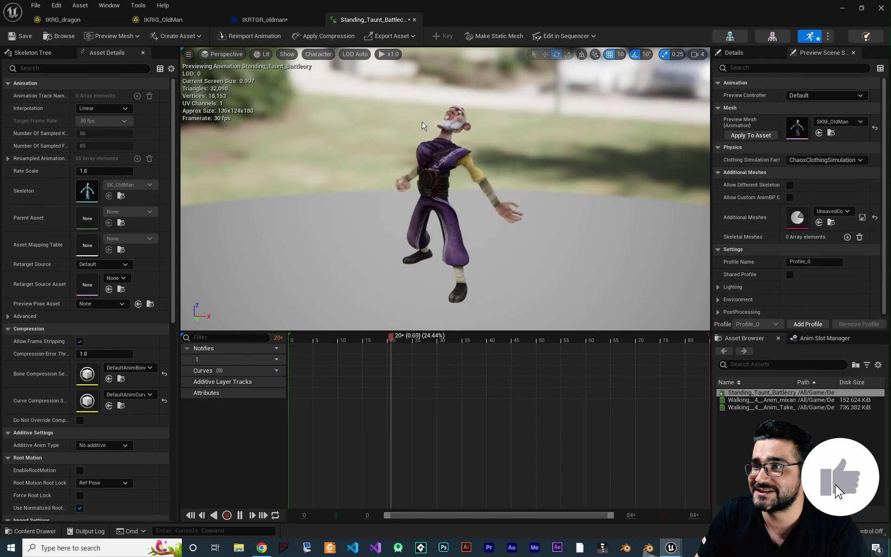
Return to the IKRTGR_oldman retargeter and preview Standing_Taunt_Battlecry on both the old man and the dragon.
click(264, 20)
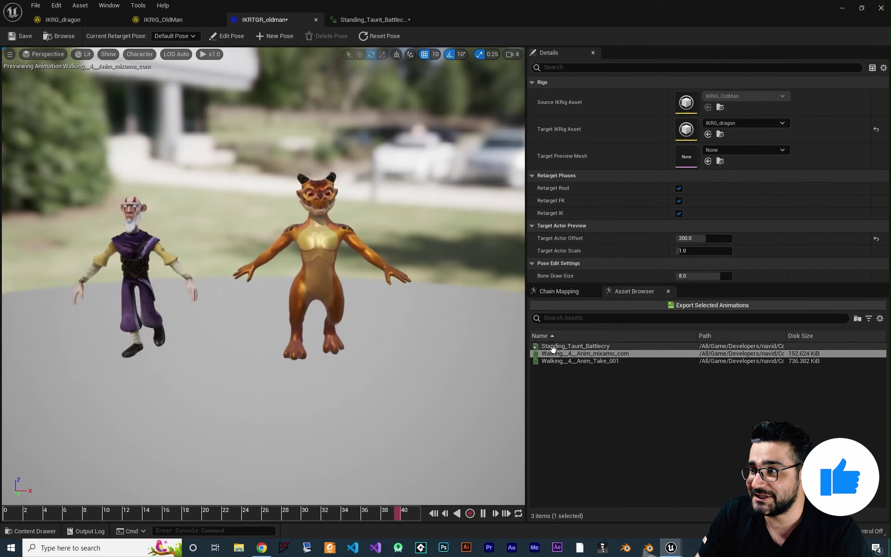
click(561, 346)
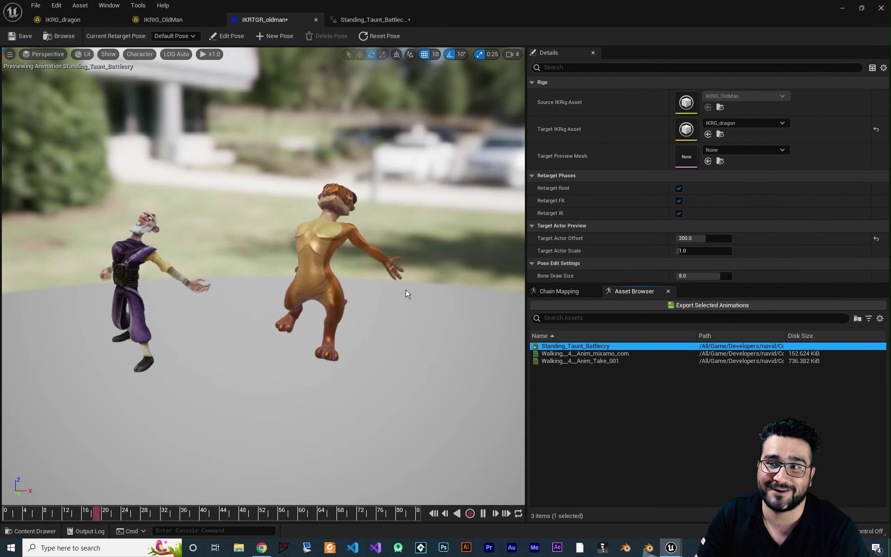
mouse_move(253, 279)
alt+mouse_down()
mouse_move(195, 310)
mouse_move(306, 297)
mouse_move(297, 308)
mouse_move(251, 277)
alt+mouse_up()
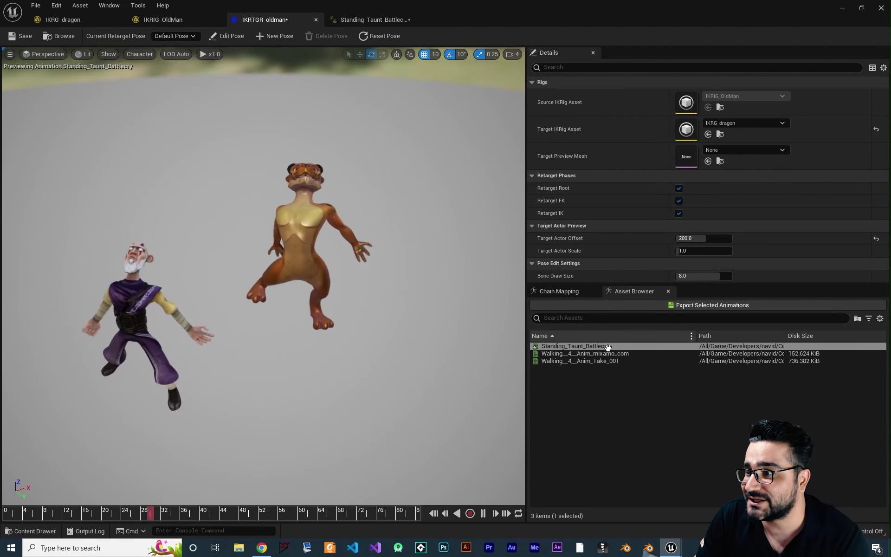
Preview the Walking__4__Anim_mixamo_com and Walking__4__Anim_Take_001 animations on both characters in the retargeter.
click(594, 361)
double_click(601, 354)
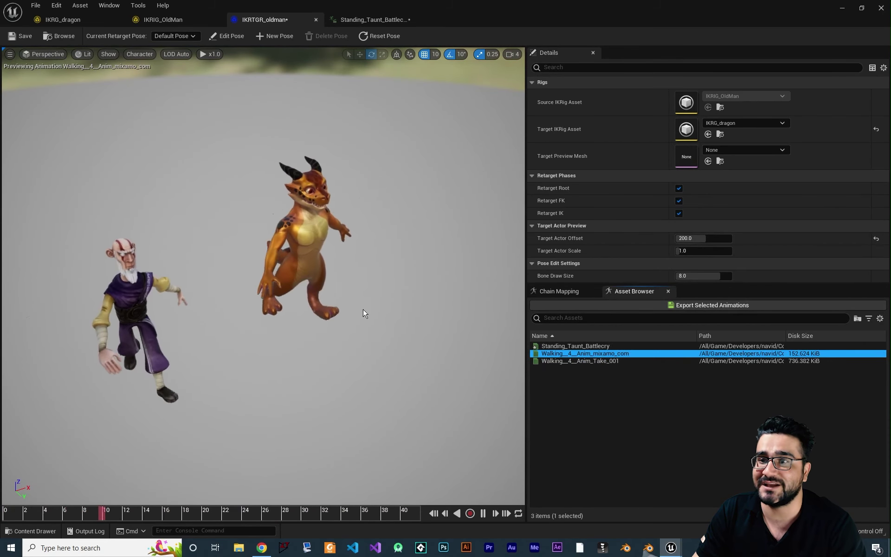
alt+drag(364, 313, 385, 314)
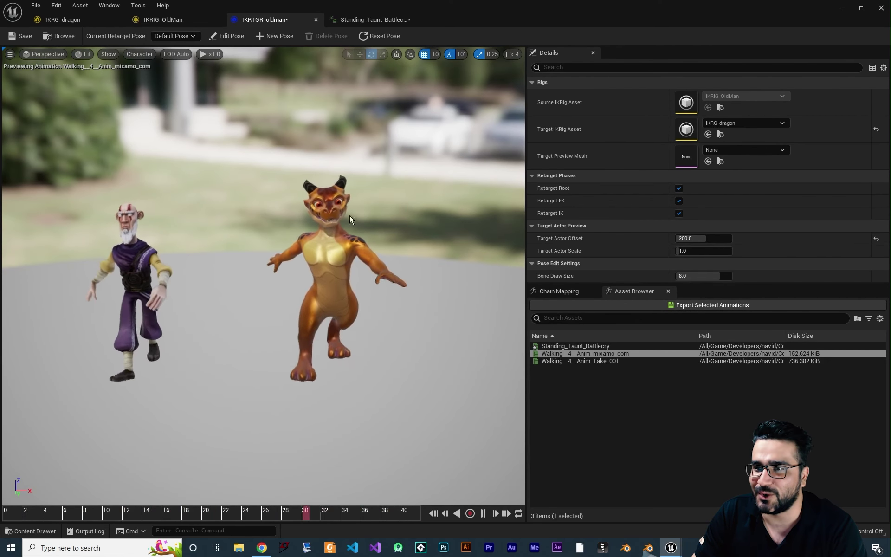
click(572, 361)
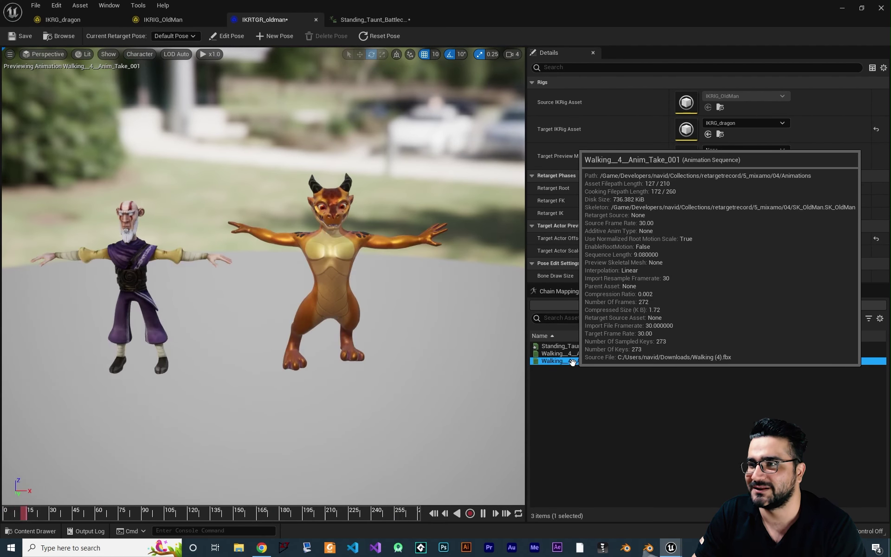
Export the retargeted Standing_Taunt_Battlecry animation to the Animations folder inside retargetrecord's folder 4.
click(561, 346)
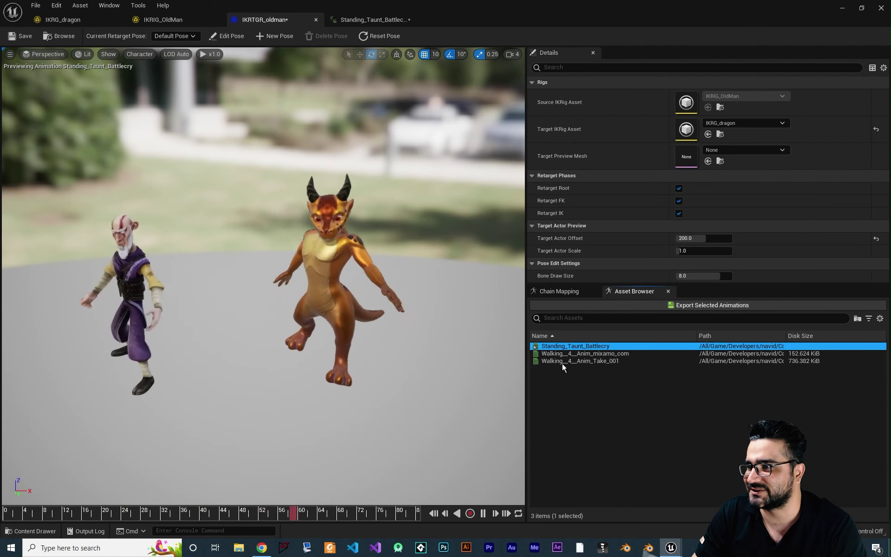
click(708, 306)
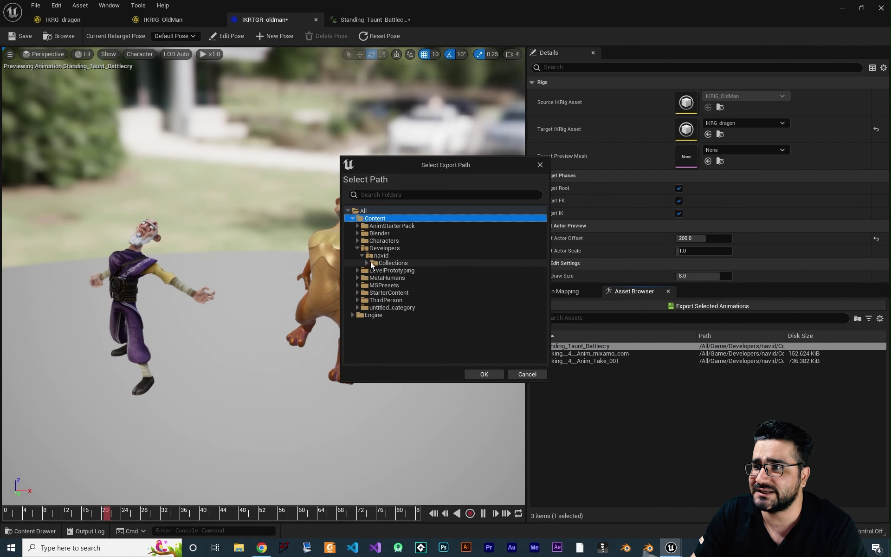
click(369, 263)
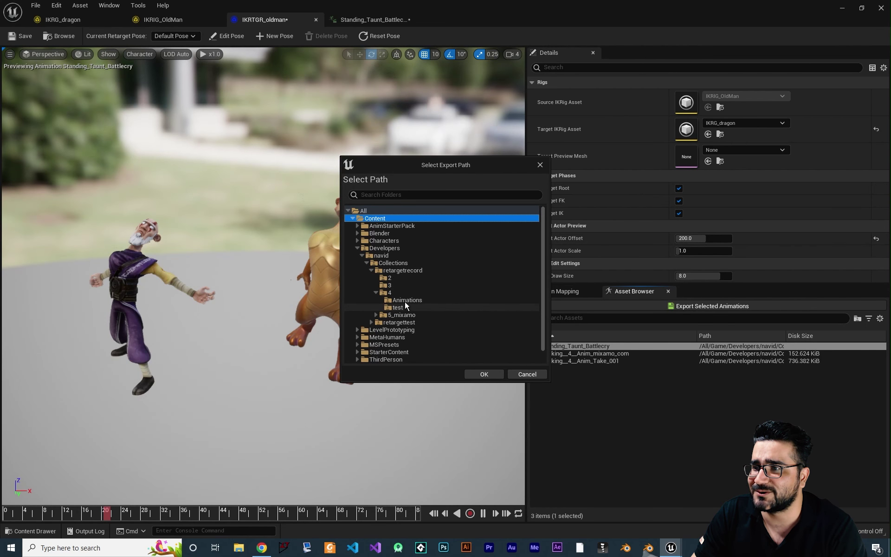
click(402, 300)
click(483, 374)
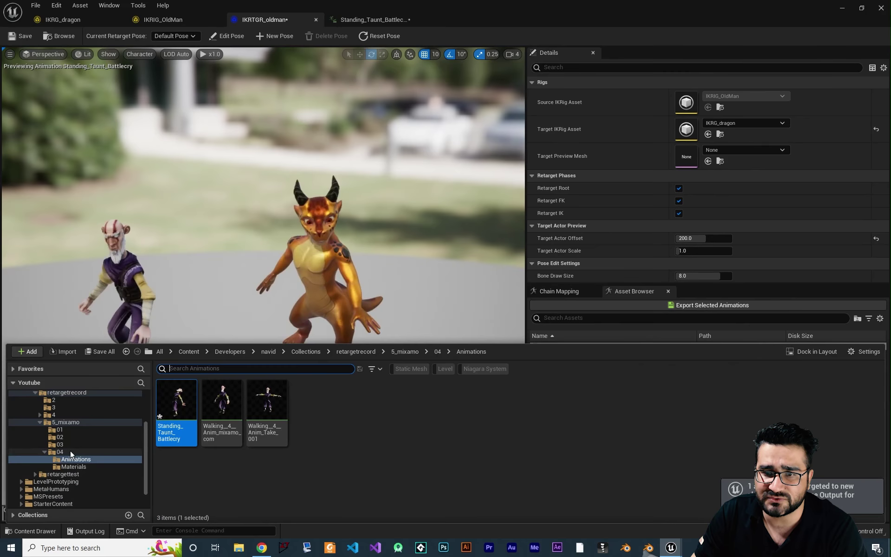
Browse the content from folder 04 to the dragon's folder 4 and open its Animations folder.
click(69, 452)
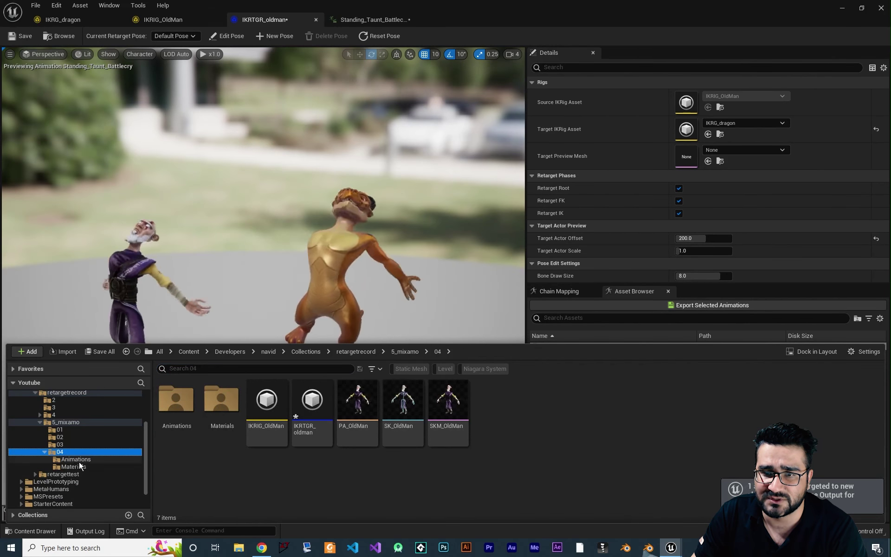
click(80, 459)
click(62, 452)
click(55, 415)
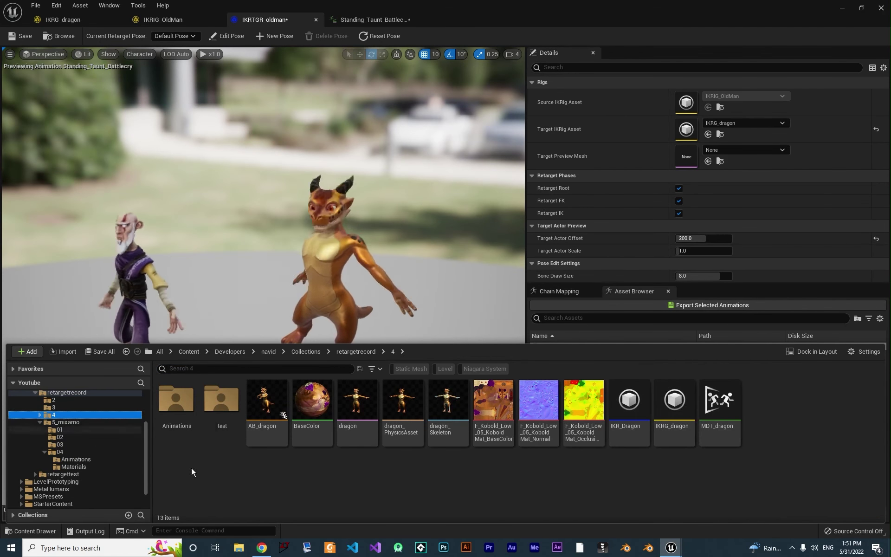
click(176, 401)
double_click(176, 401)
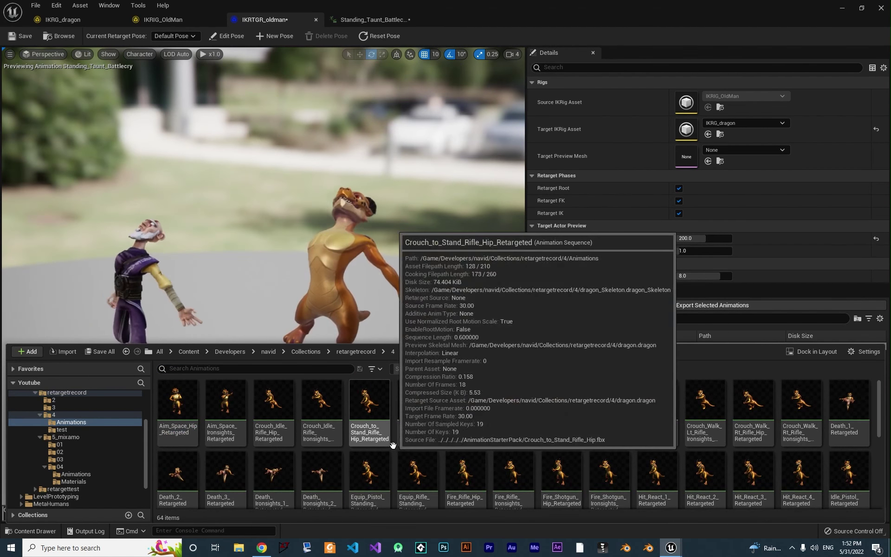
Find the retargeted Standing_Taunt_Battlecry animation among the dragon's animations and open it.
scroll(392, 444, down, 5)
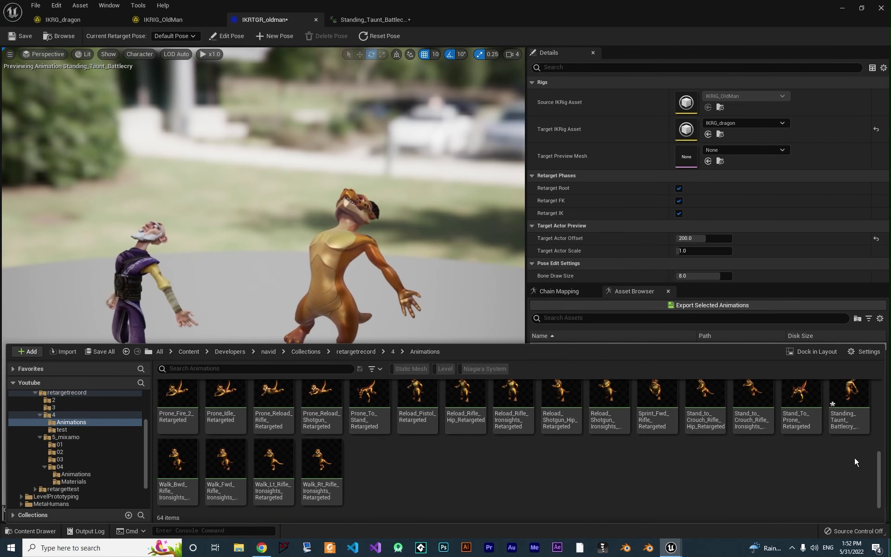
click(850, 397)
double_click(852, 399)
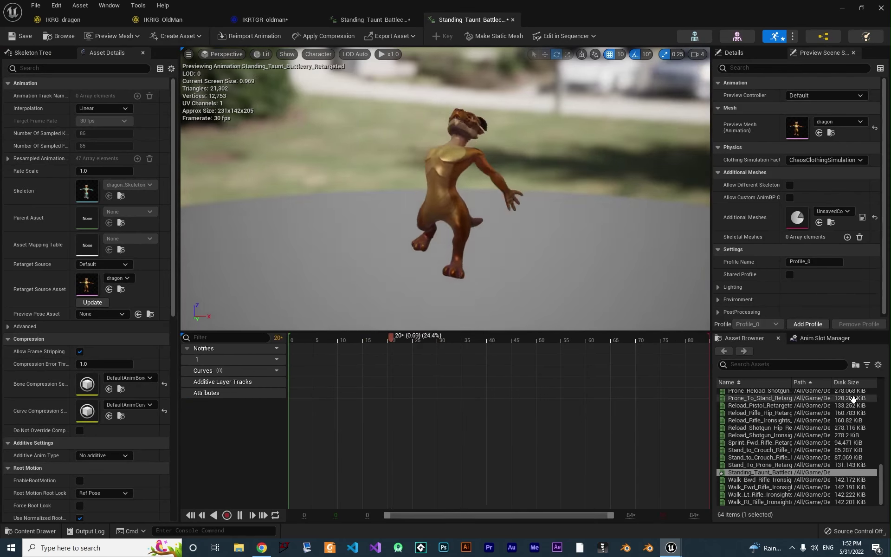